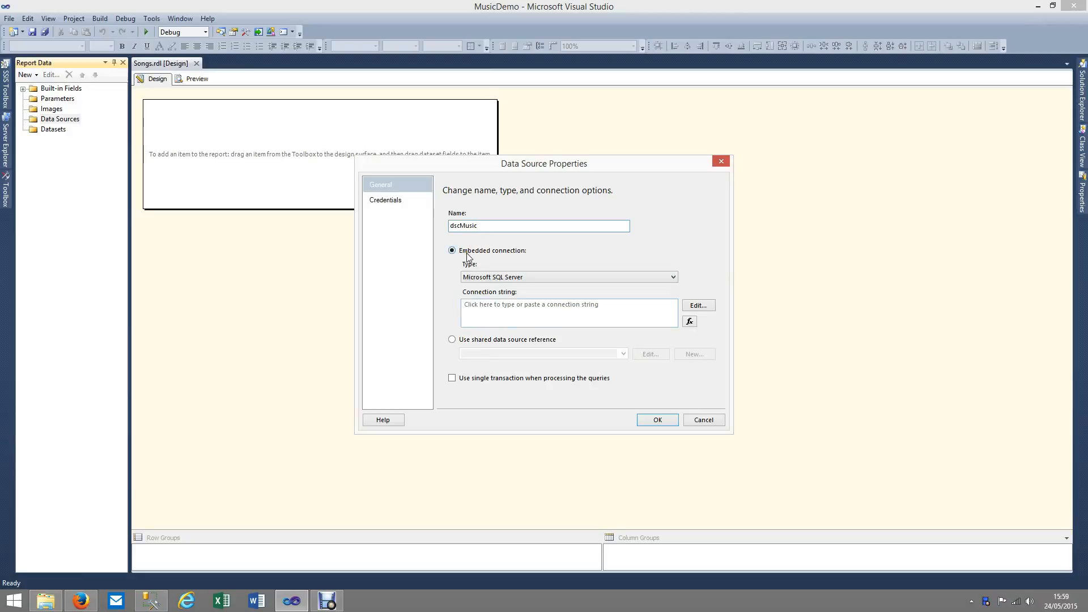
Set the data source's connection to server BUSINESSMAIN\BUSINESSPC and the Chinook database.
{"action": "left_click", "coordinate": [707, 306]}
{"action": "left_click", "coordinate": [462, 234]}
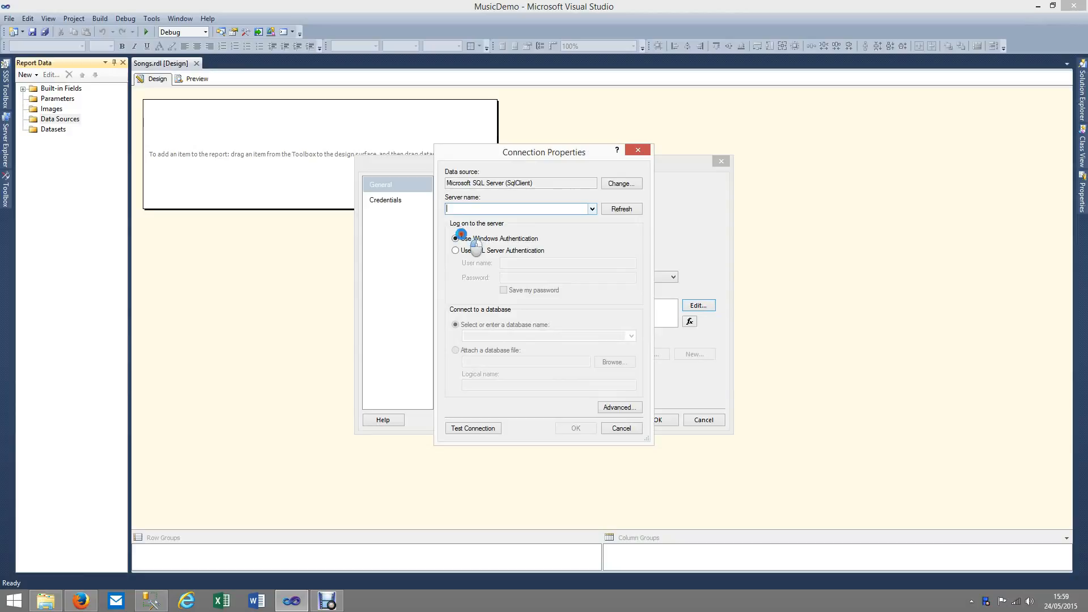
{"action": "left_click", "coordinate": [459, 219]}
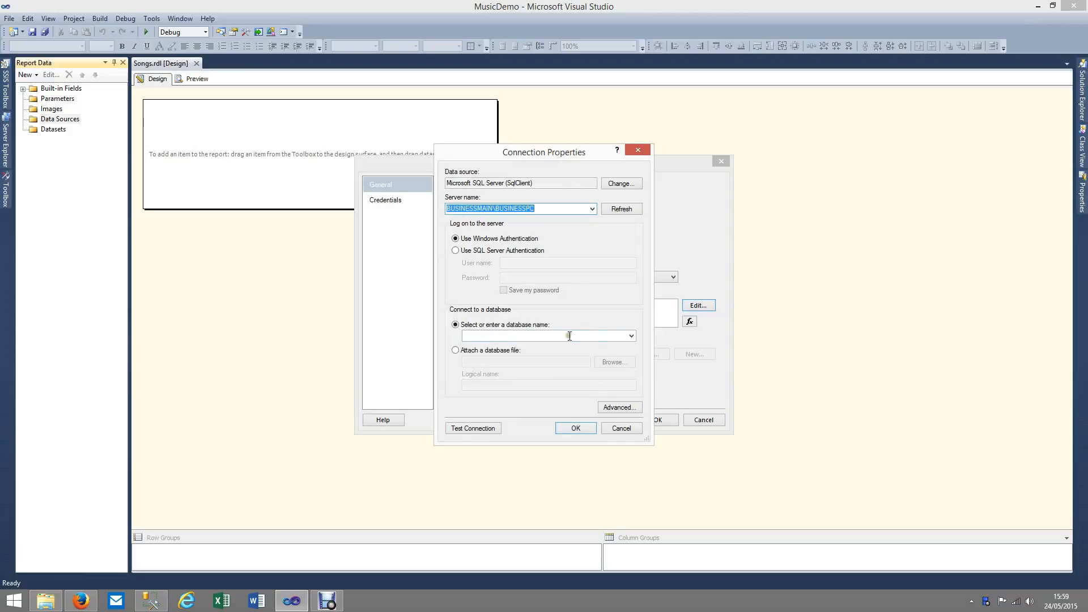
{"action": "left_click", "coordinate": [630, 335]}
{"action": "left_click", "coordinate": [470, 355]}
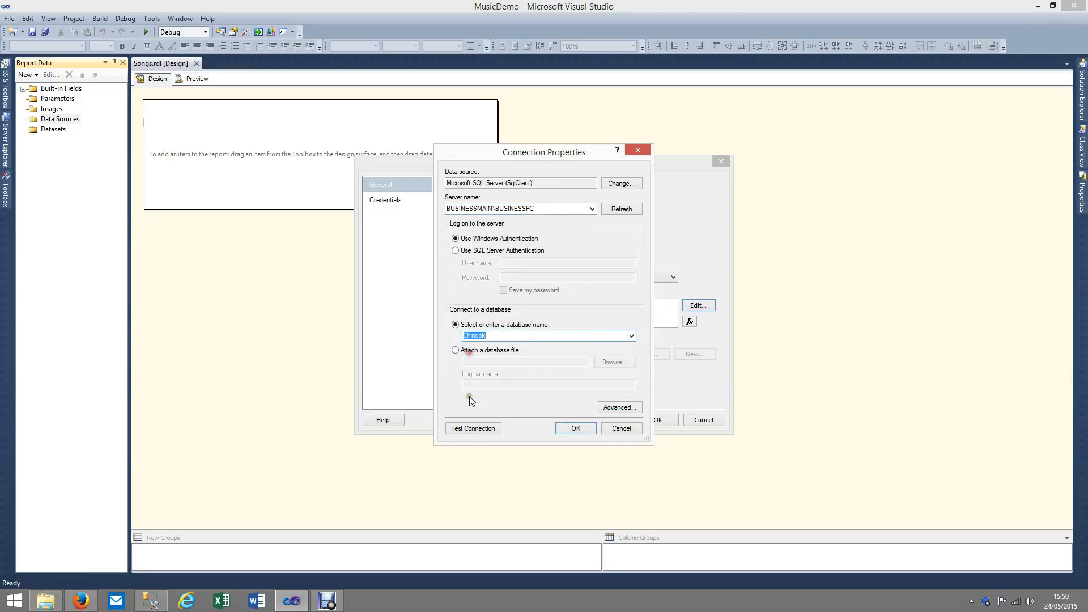
Test the database connection, then accept the connection properties and save the dscMusic data source.
{"action": "left_click", "coordinate": [462, 429]}
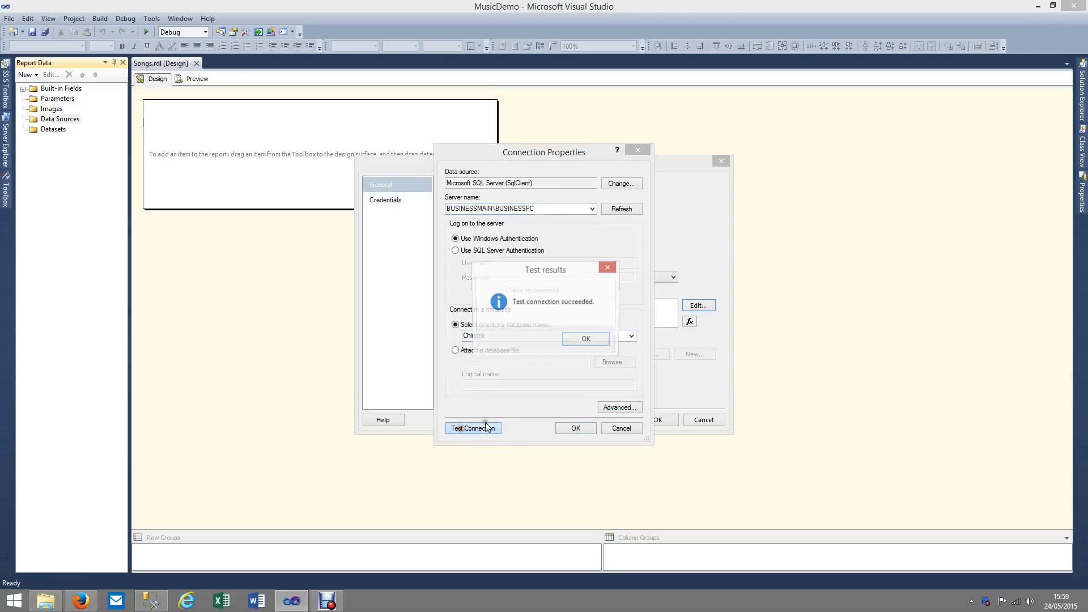
{"action": "left_click", "coordinate": [587, 340]}
{"action": "left_click", "coordinate": [575, 428]}
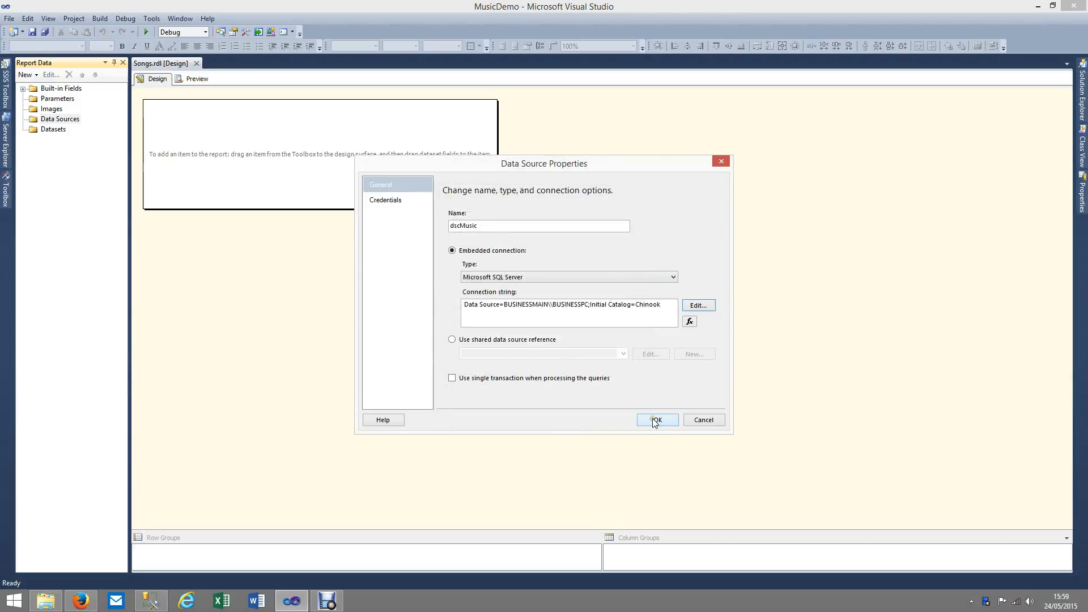
{"action": "left_click", "coordinate": [652, 420]}
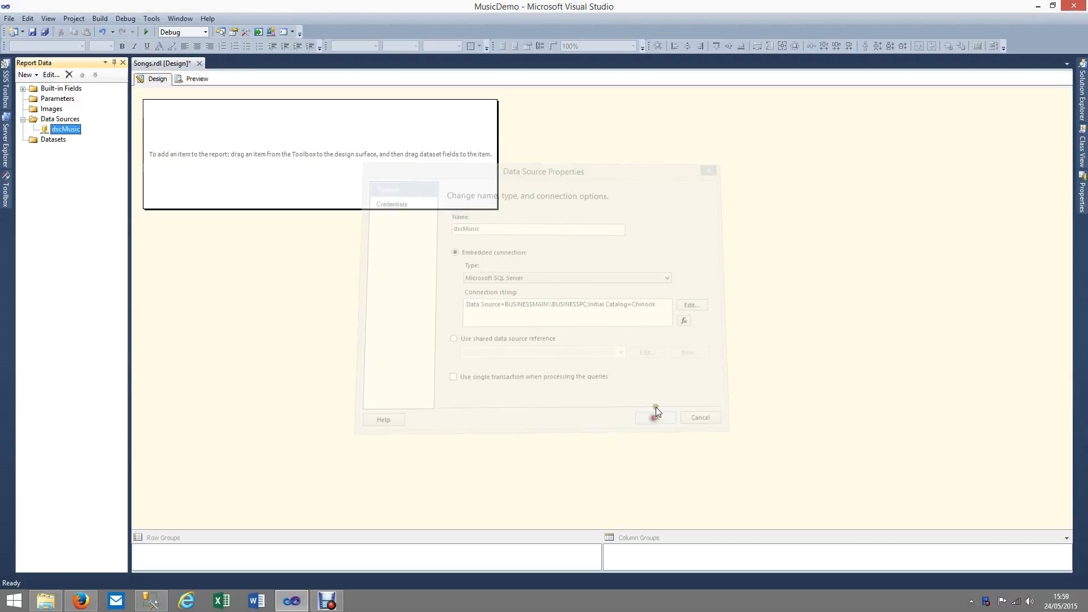
Add a dataset named dtsSongs, embedded in the report and based on the dscMusic data source.
{"action": "right_click", "coordinate": [44, 142]}
{"action": "left_click", "coordinate": [72, 147]}
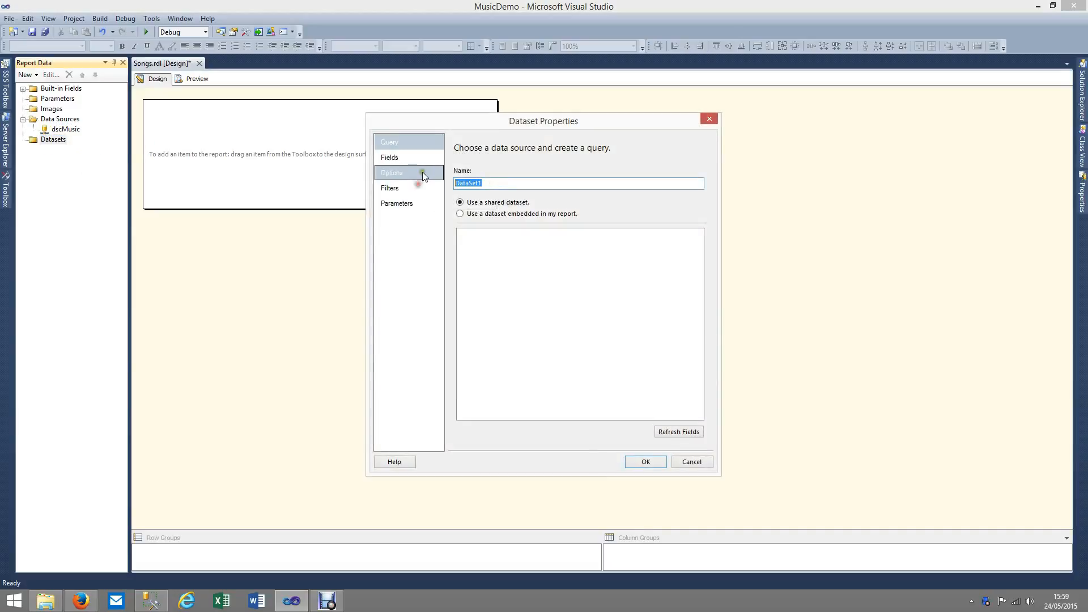
{"action": "type", "text": "dtsSongs"}
{"action": "left_click", "coordinate": [461, 214]}
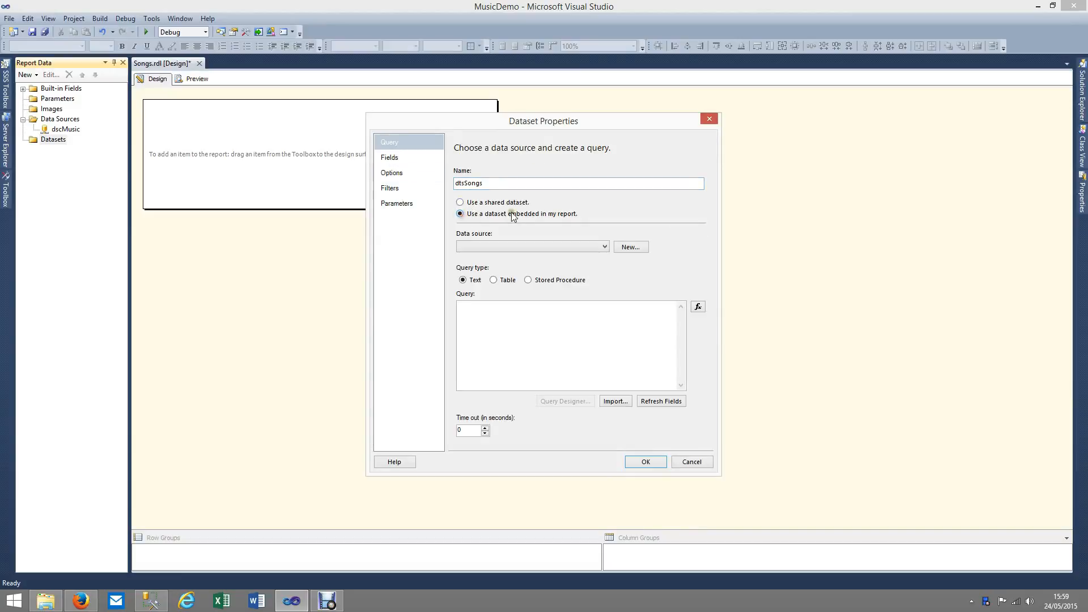
{"action": "left_click", "coordinate": [605, 247]}
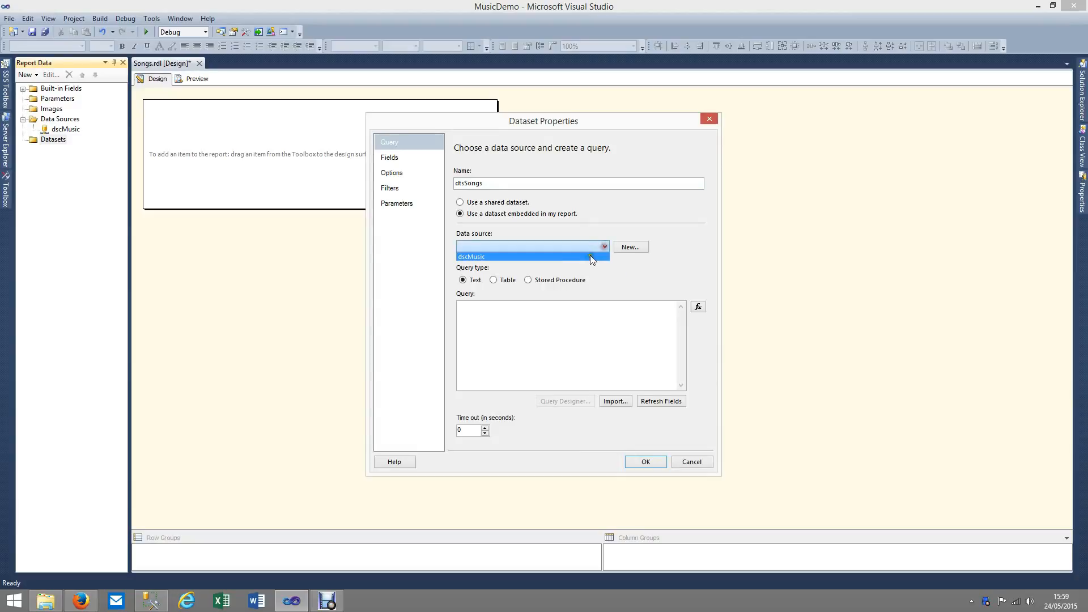
{"action": "left_click", "coordinate": [545, 257]}
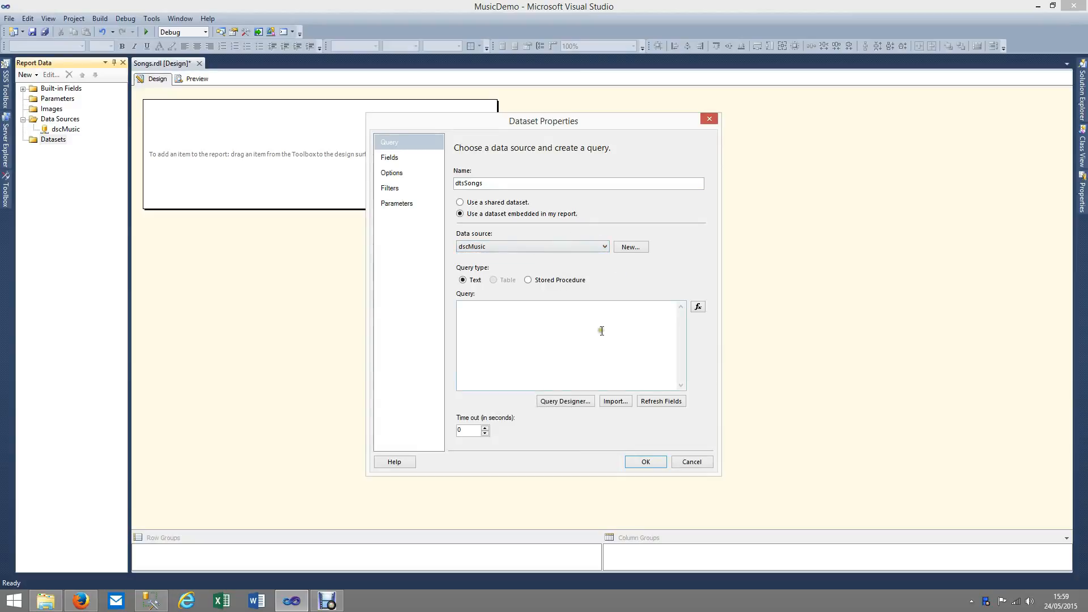
Open the Query Designer for the dataset and add the Track table to the query.
{"action": "left_click", "coordinate": [565, 401]}
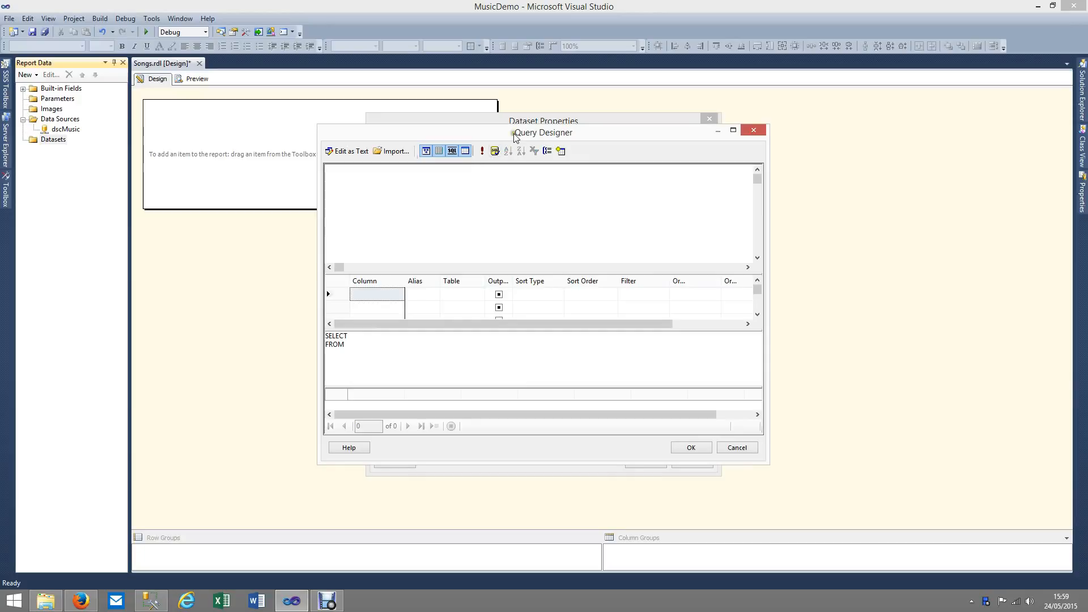
{"action": "right_click", "coordinate": [445, 189]}
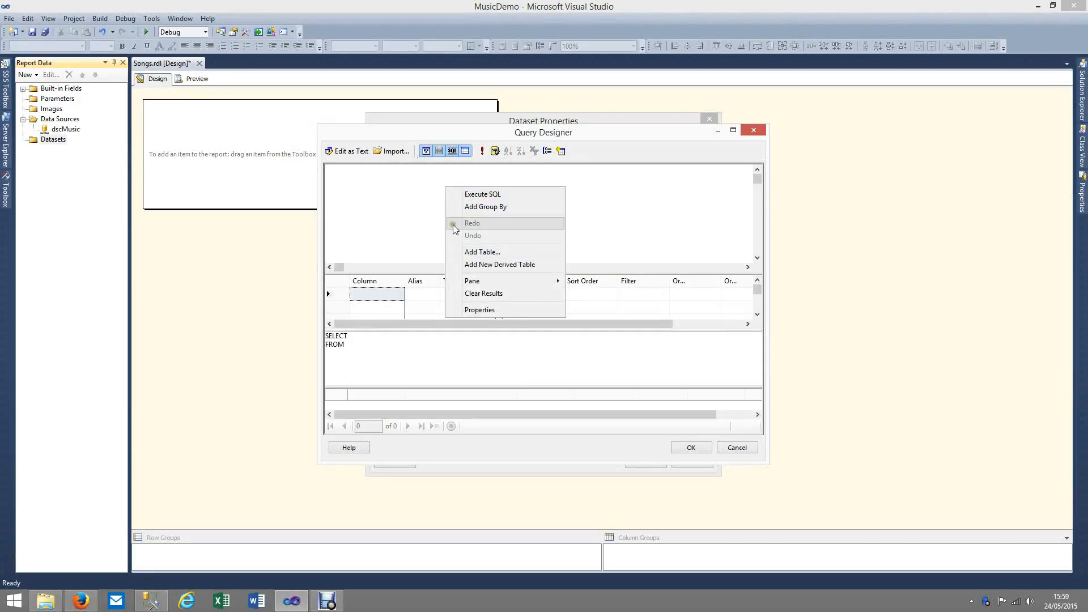
{"action": "left_click", "coordinate": [483, 252]}
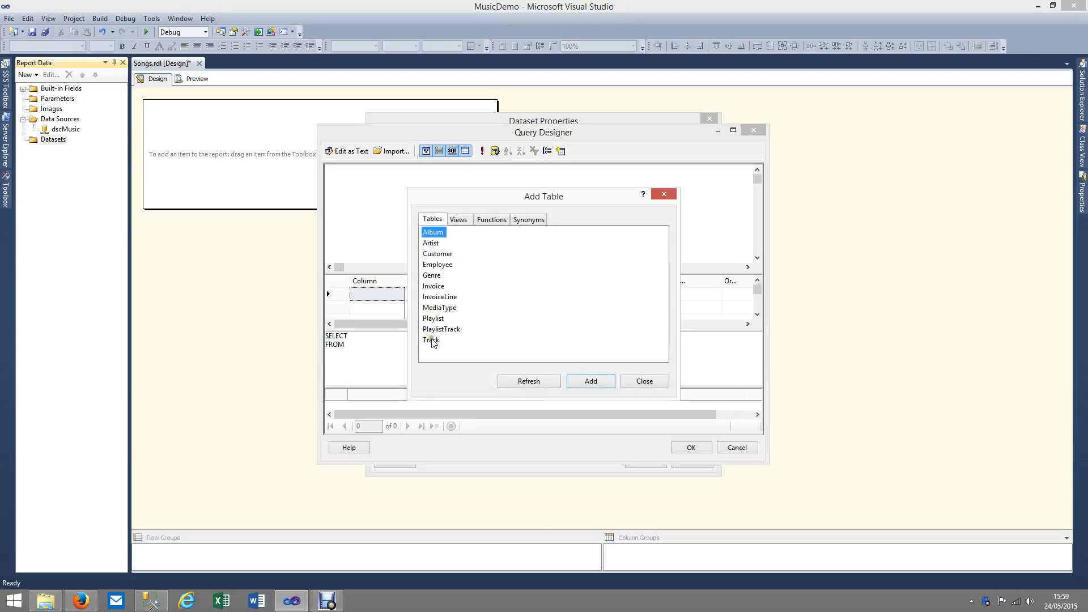
{"action": "left_click", "coordinate": [431, 340]}
{"action": "left_click", "coordinate": [587, 382]}
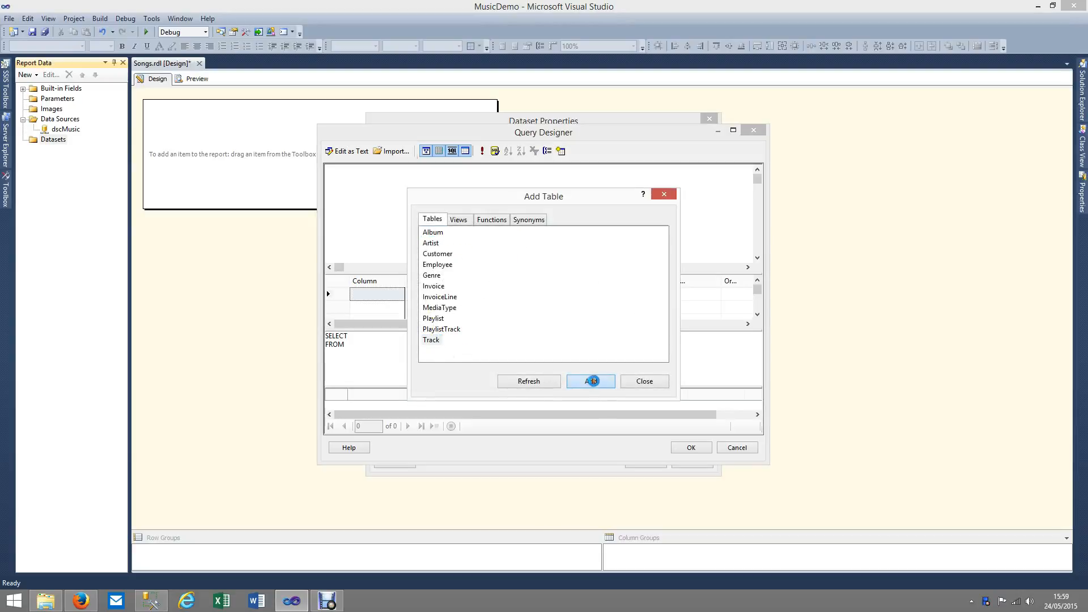
{"action": "left_click", "coordinate": [640, 381]}
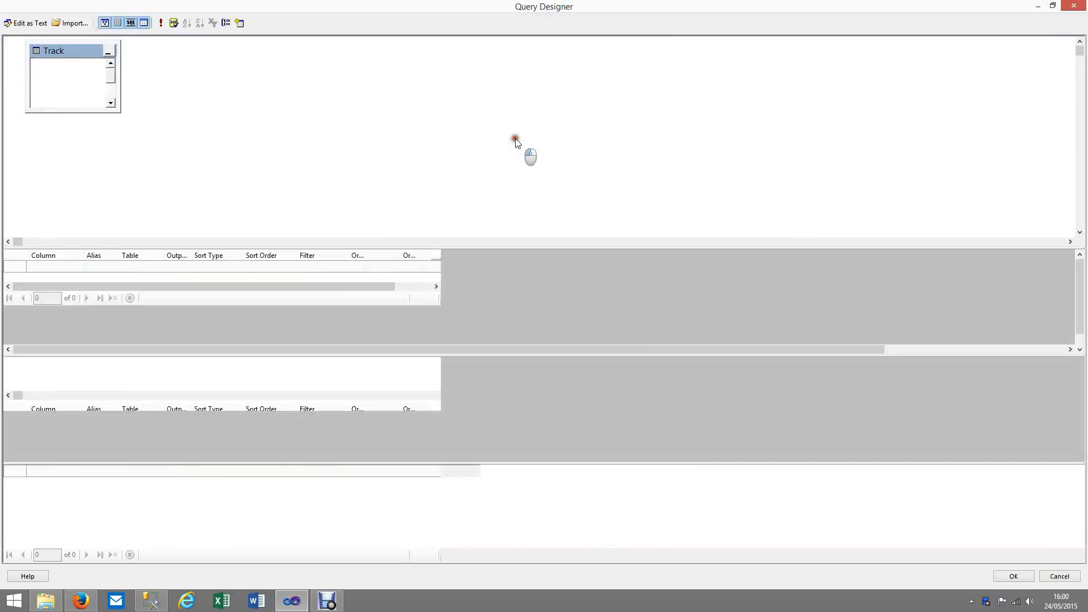
Maximize the Query Designer, enlarge the Track table box and include its Name and Milliseconds columns.
{"action": "double_click", "coordinate": [513, 136]}
{"action": "left_click_drag", "start_coordinate": [107, 109], "coordinate": [236, 211]}
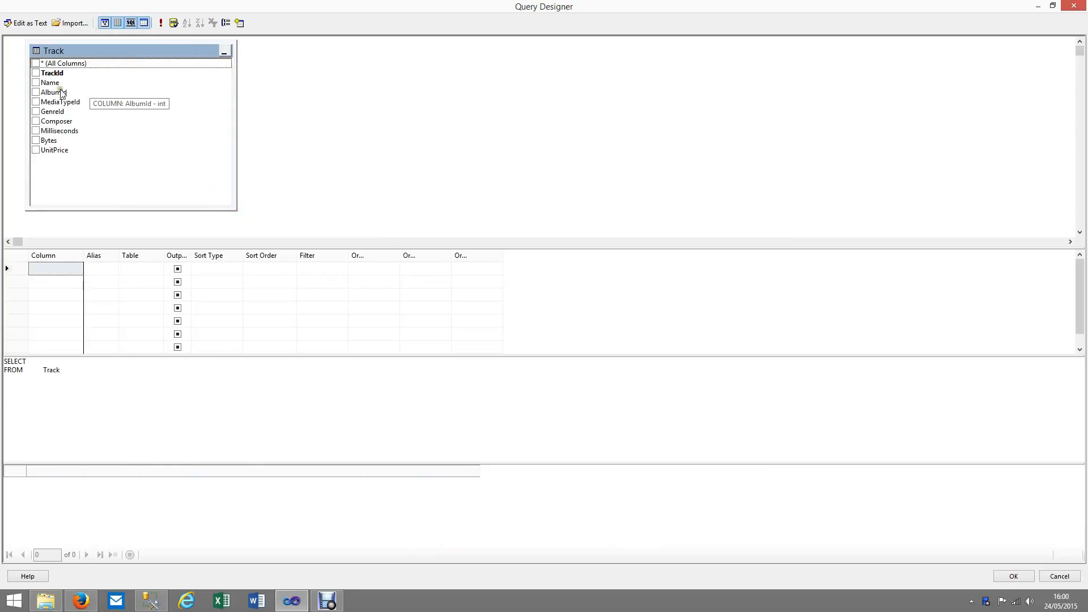
{"action": "left_click", "coordinate": [36, 83]}
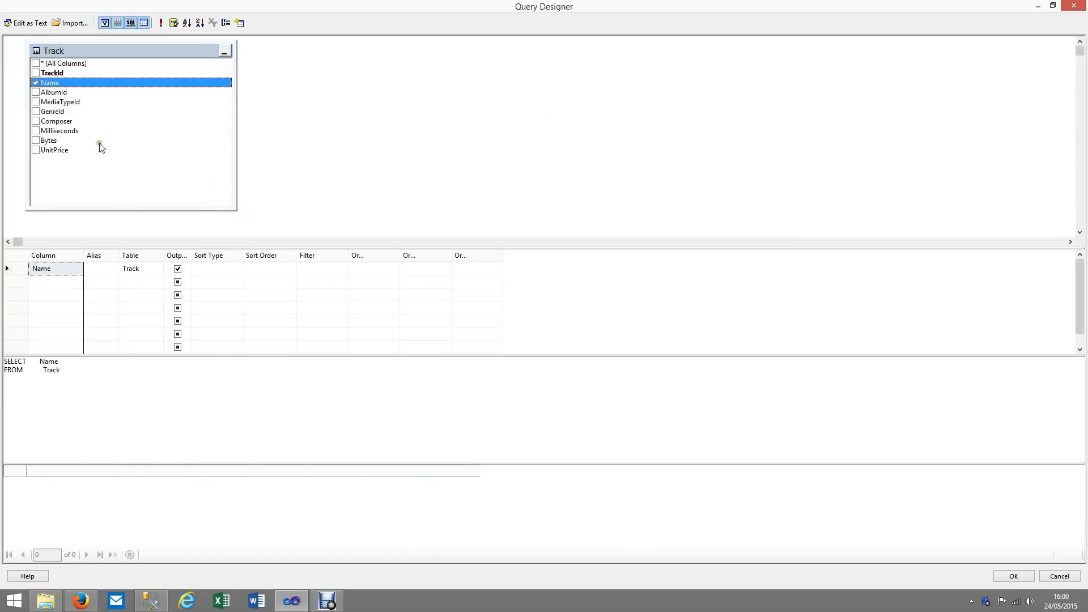
{"action": "left_click", "coordinate": [37, 132]}
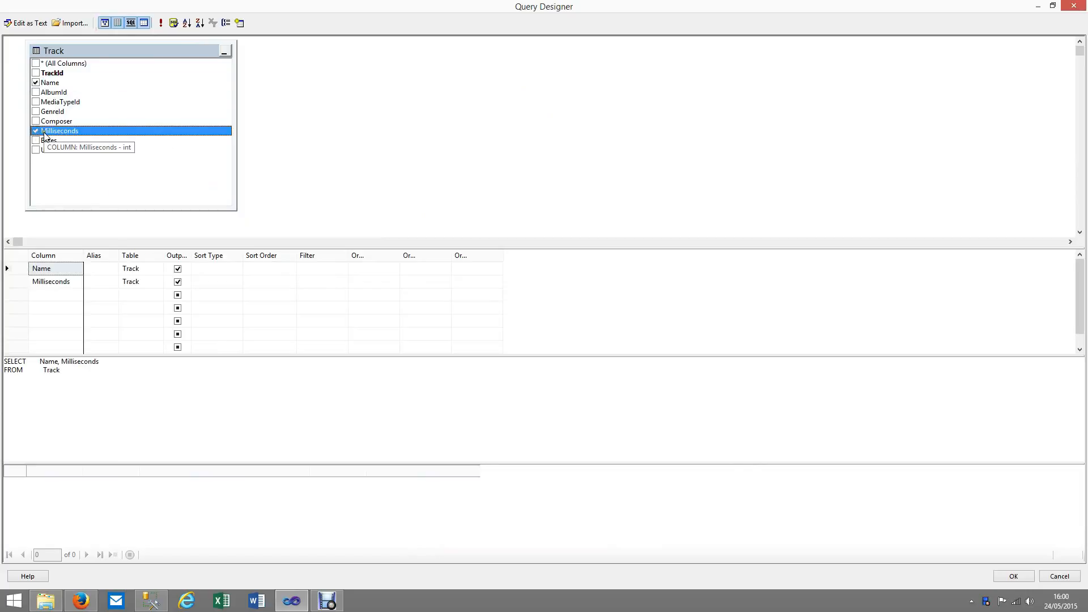
Change the Milliseconds column in the SQL to Milliseconds / 1000 AS TrackLength and save the query and dataset.
{"action": "left_click", "coordinate": [111, 363]}
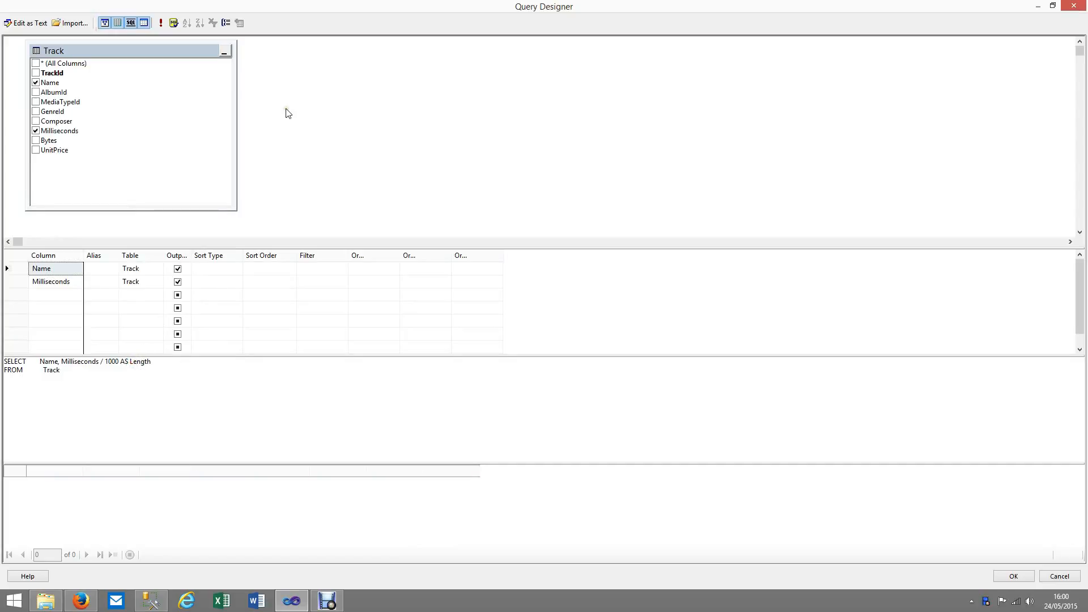
{"action": "type", "text": "Track"}
{"action": "left_click", "coordinate": [1015, 577]}
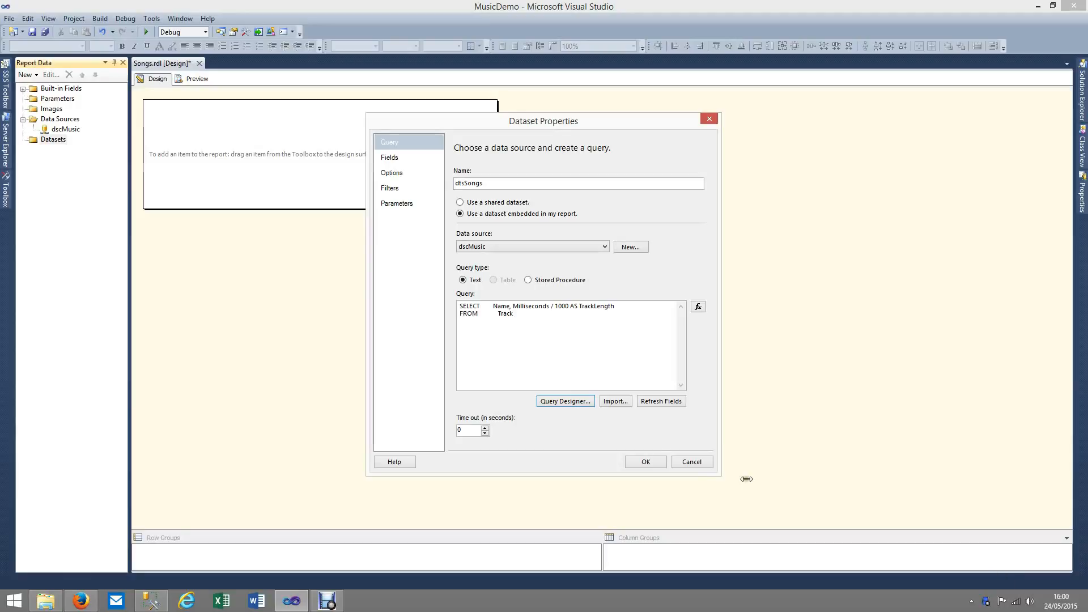
{"action": "left_click", "coordinate": [644, 462]}
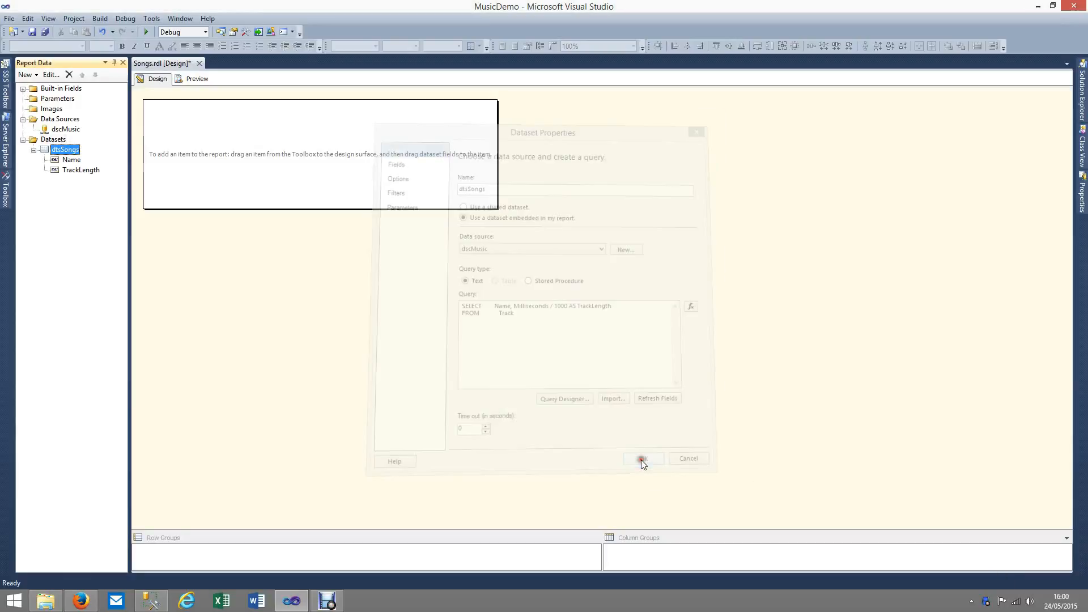
Collapse the Datasets folder in the report data and place a new table on the blank report body.
{"action": "left_click", "coordinate": [34, 150]}
{"action": "left_click", "coordinate": [23, 140]}
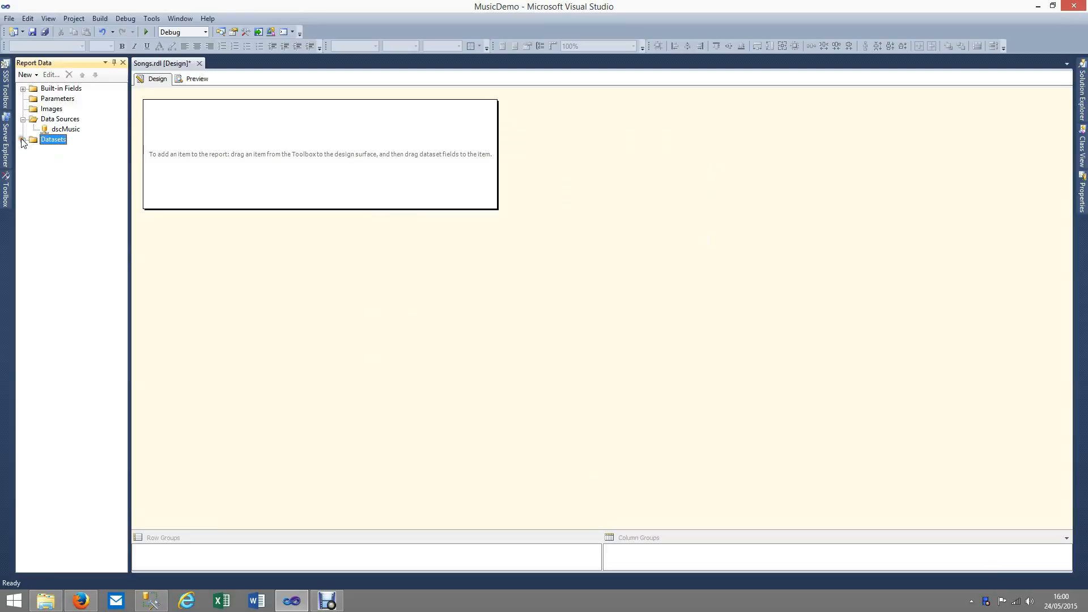
{"action": "left_click", "coordinate": [7, 193]}
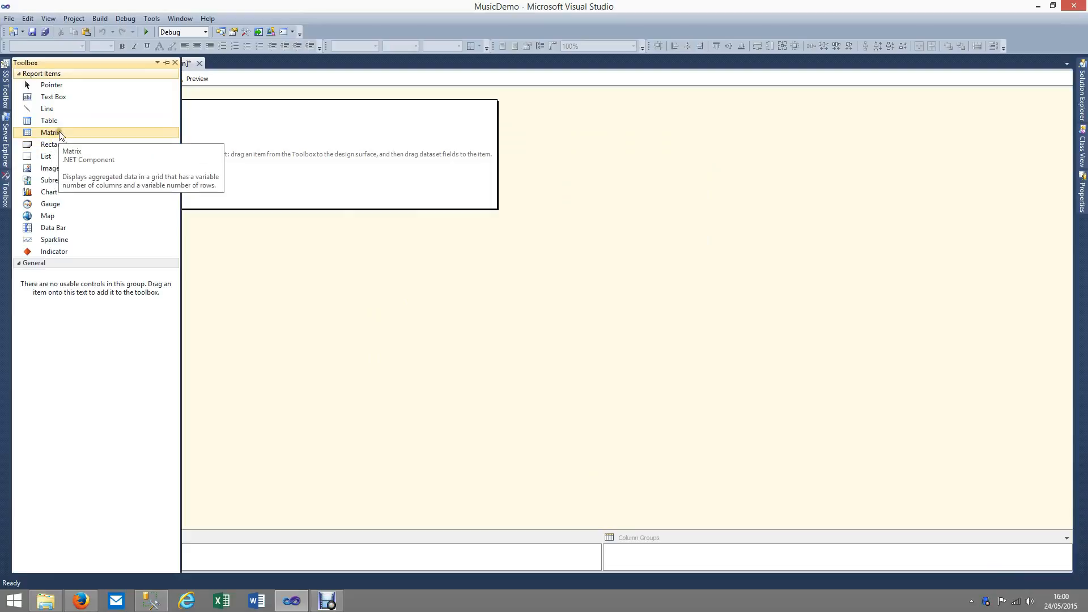
{"action": "left_click_drag", "start_coordinate": [53, 122], "coordinate": [311, 153]}
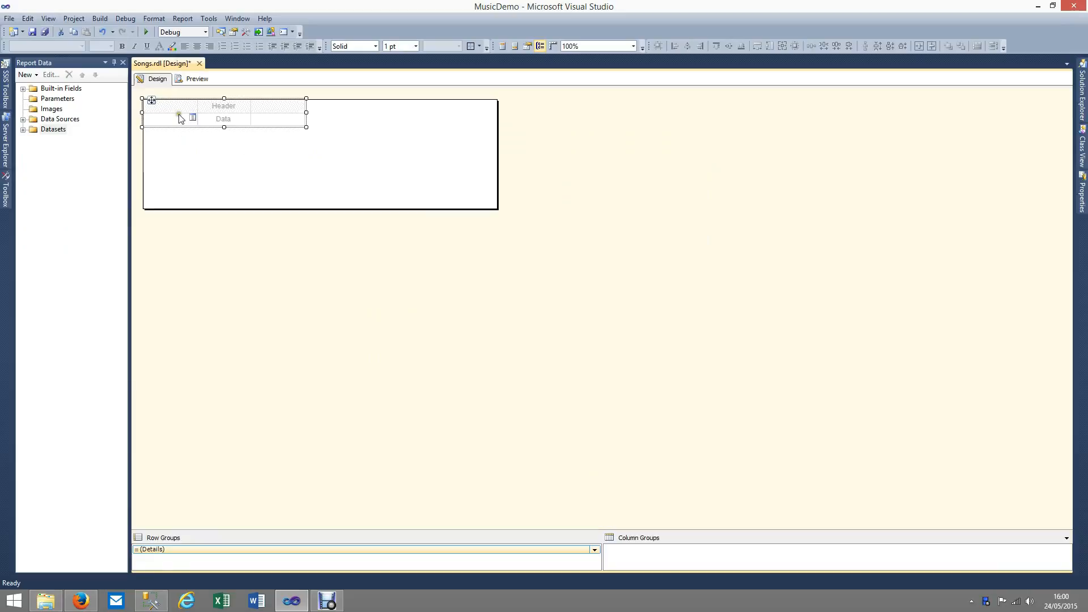
Assign the Name field to the table's first data cell and TrackLength to the second.
{"action": "mouse_move", "coordinate": [180, 117]}
{"action": "left_click", "coordinate": [193, 117]}
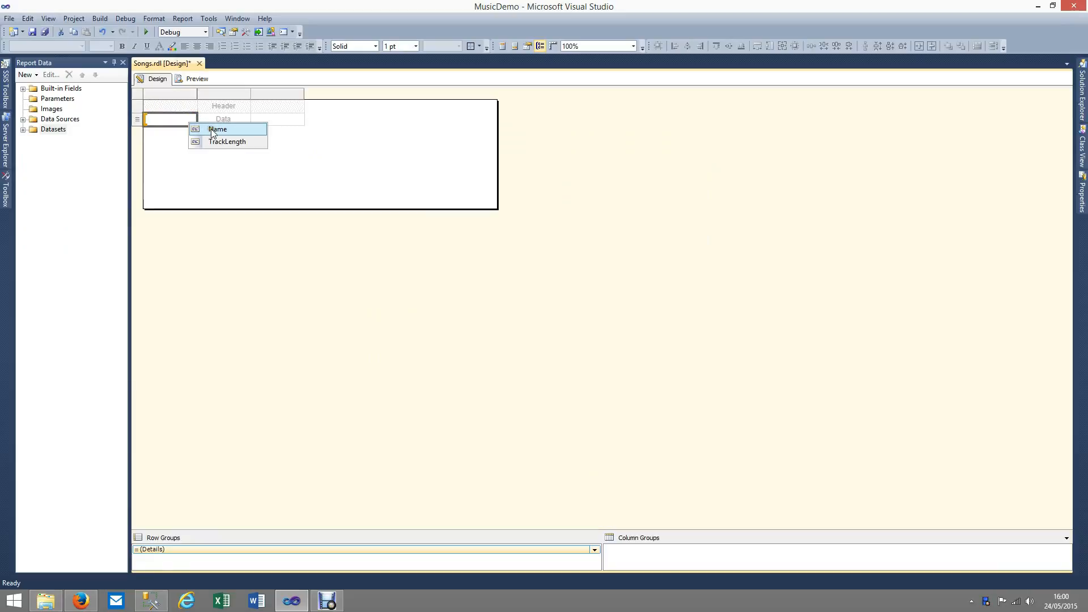
{"action": "left_click", "coordinate": [213, 130]}
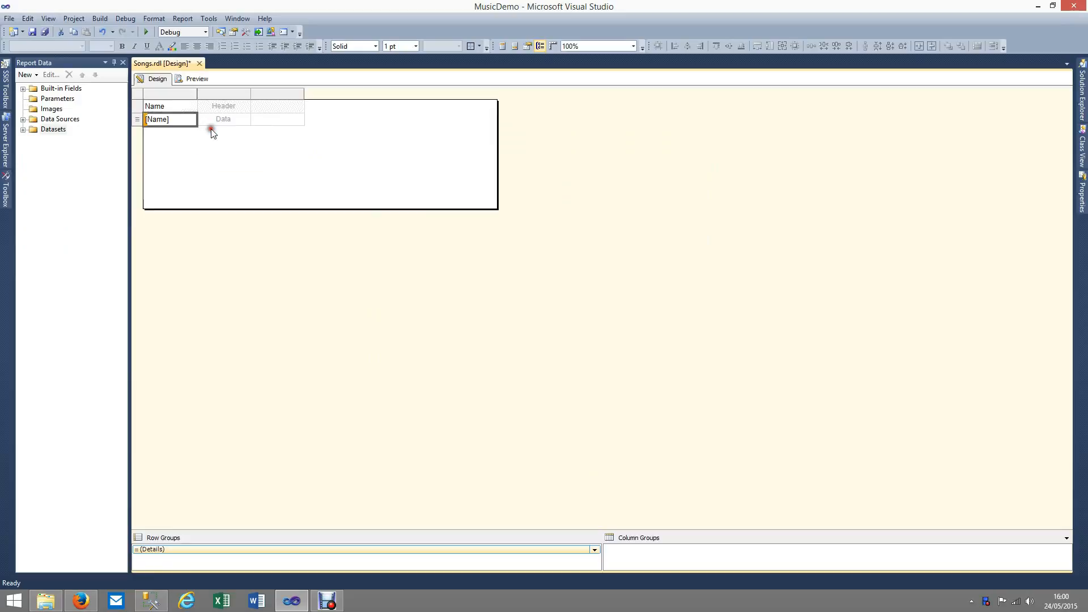
{"action": "left_click", "coordinate": [245, 118]}
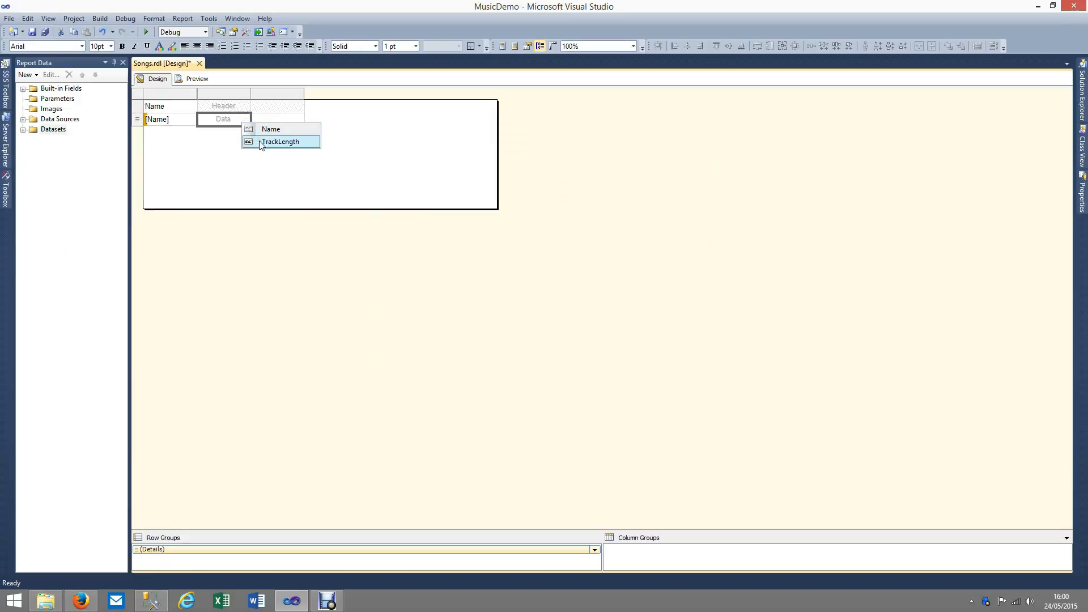
{"action": "left_click", "coordinate": [262, 143]}
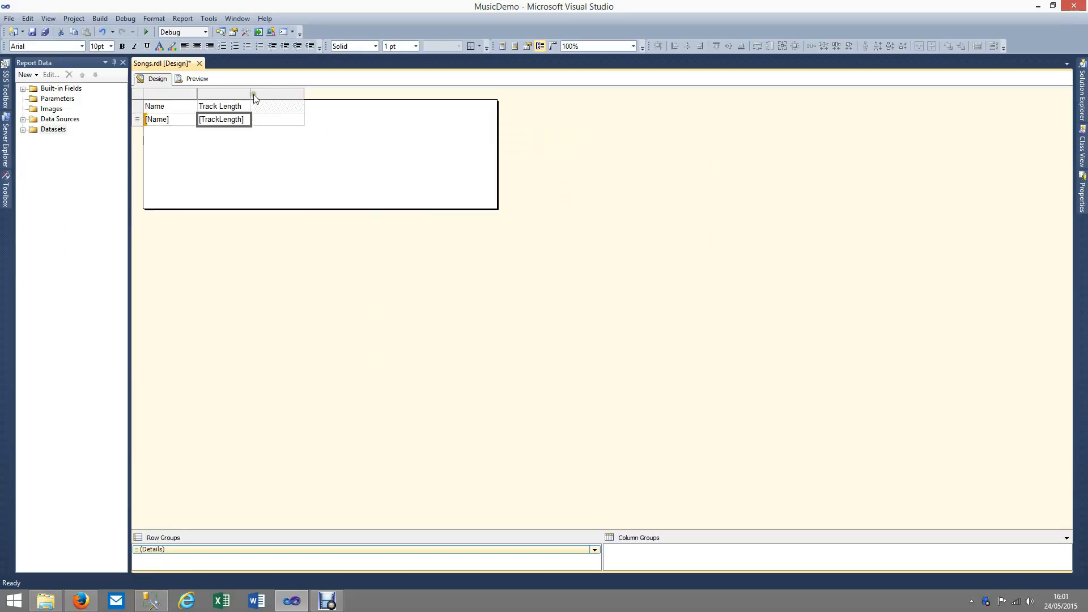
Delete the empty third column from the table.
{"action": "left_click", "coordinate": [276, 94]}
{"action": "right_click", "coordinate": [276, 94]}
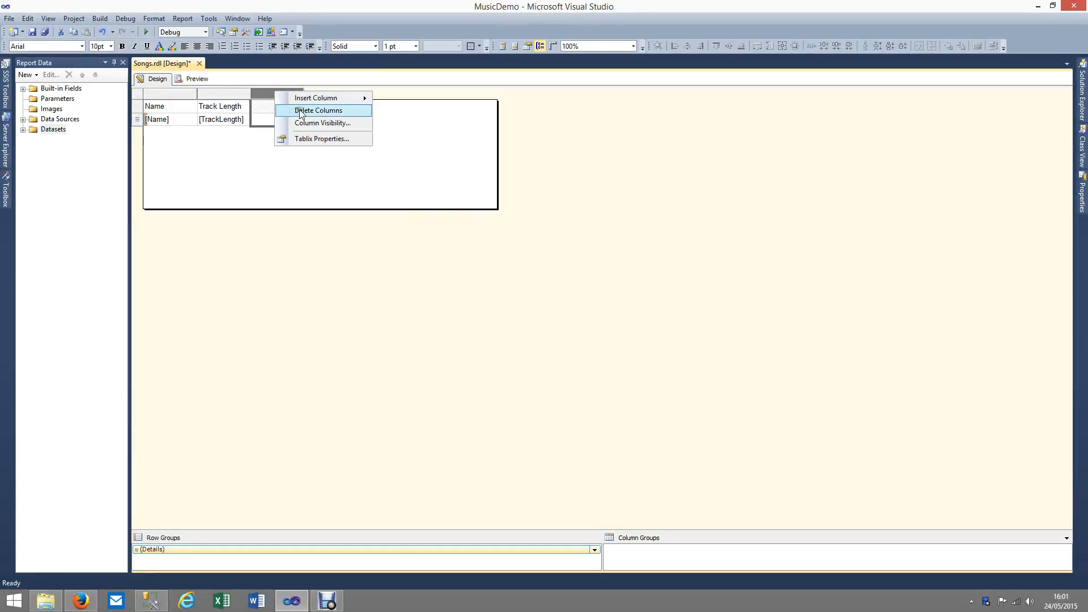
{"action": "mouse_move", "coordinate": [301, 103]}
{"action": "left_click", "coordinate": [309, 115]}
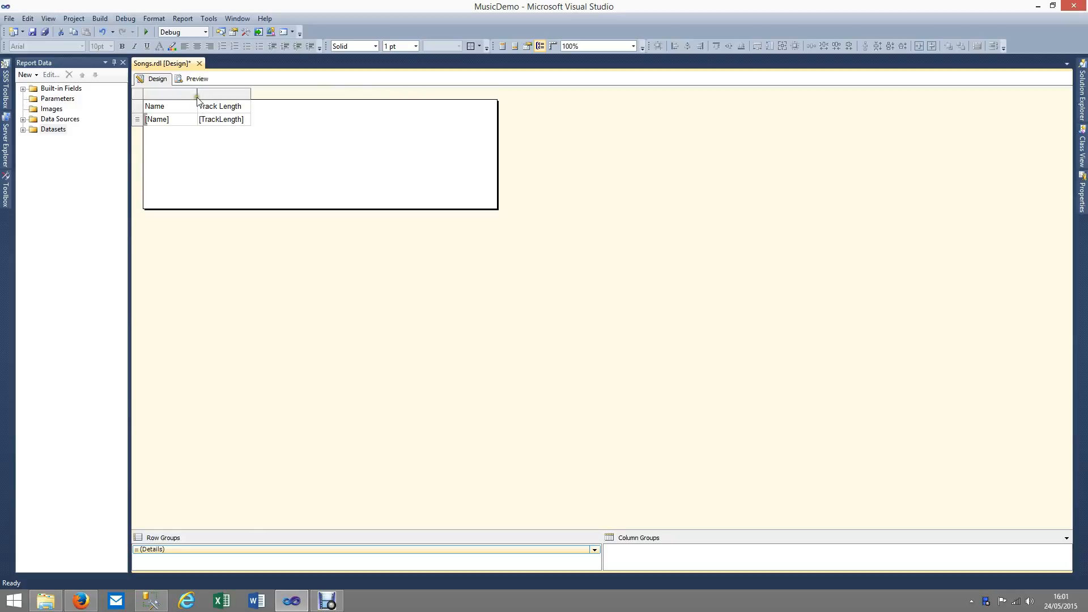
Widen the Name and Track Length columns to span the report body, then preview the report and return to the design.
{"action": "left_click_drag", "start_coordinate": [196, 95], "coordinate": [494, 93]}
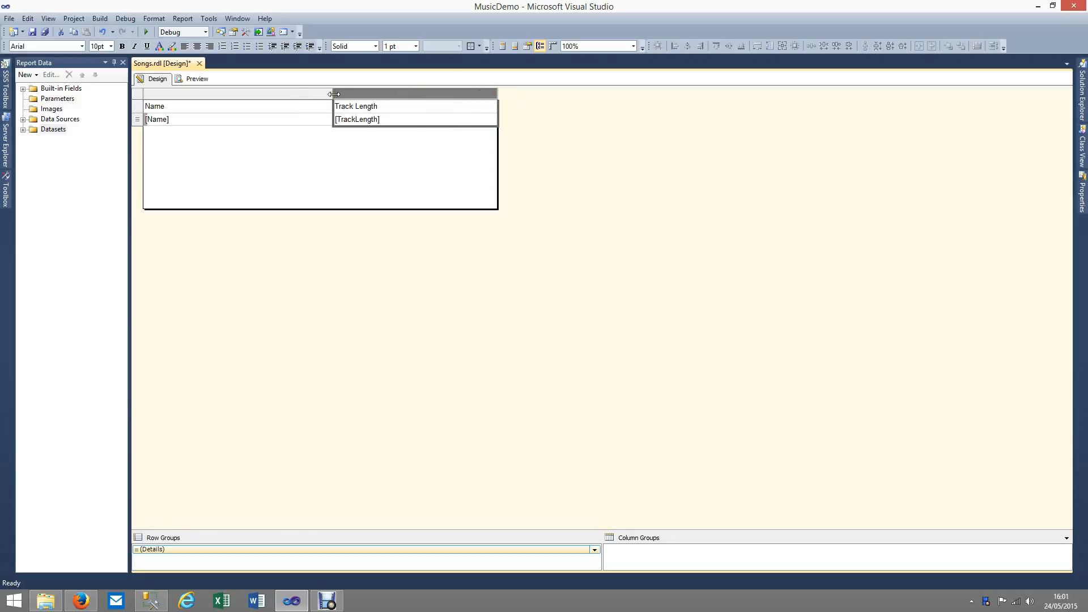
{"action": "left_click_drag", "start_coordinate": [333, 94], "coordinate": [348, 94]}
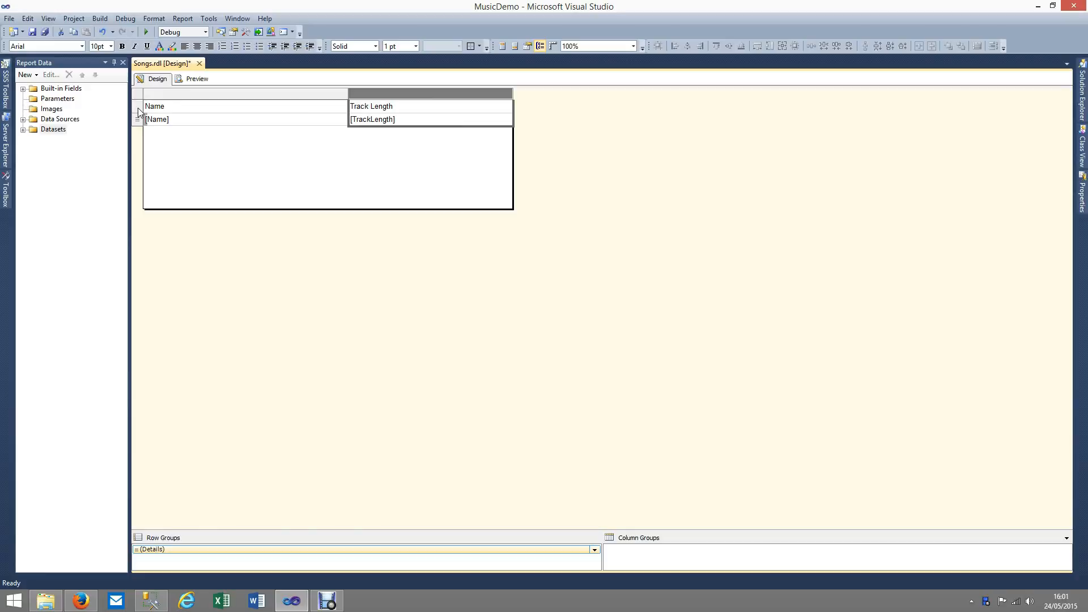
{"action": "left_click", "coordinate": [202, 79]}
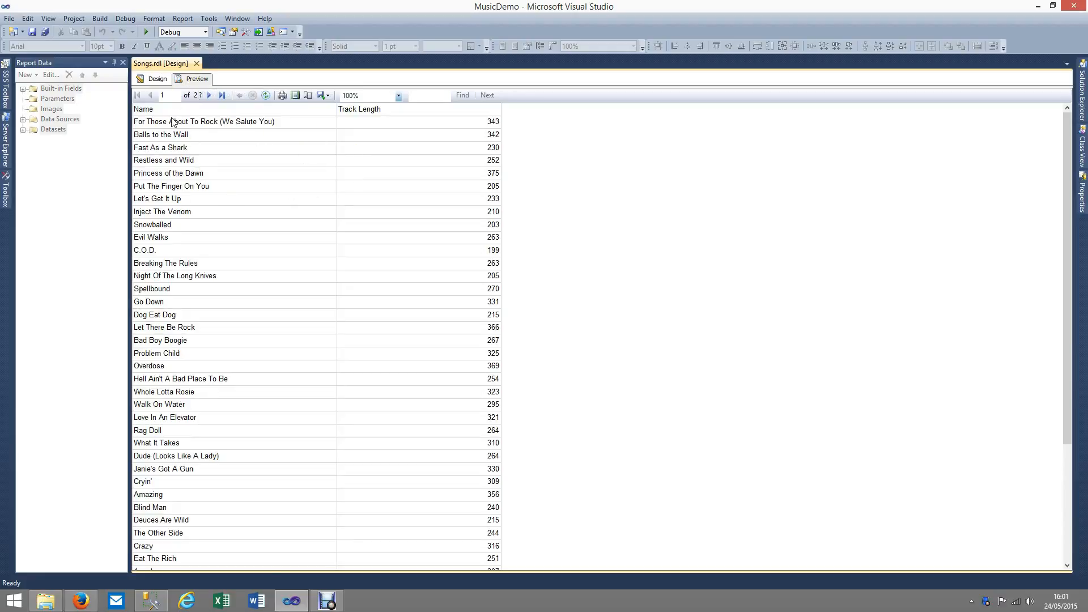
{"action": "left_click", "coordinate": [153, 81]}
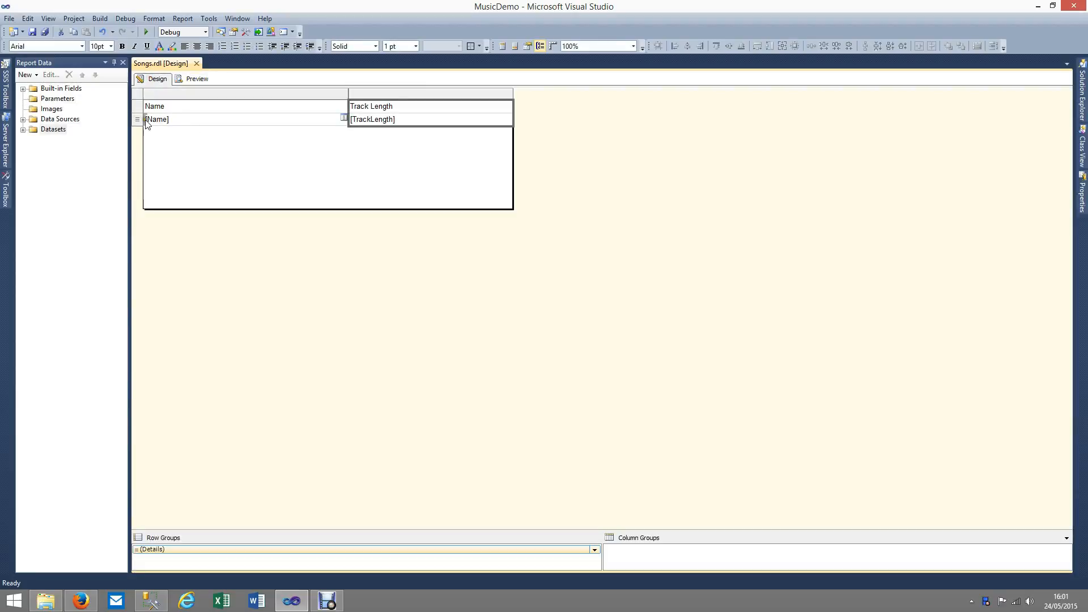
Try to fill the table's header row with a custom RGB background colour of 41, 41, 41.
{"action": "left_click", "coordinate": [139, 106]}
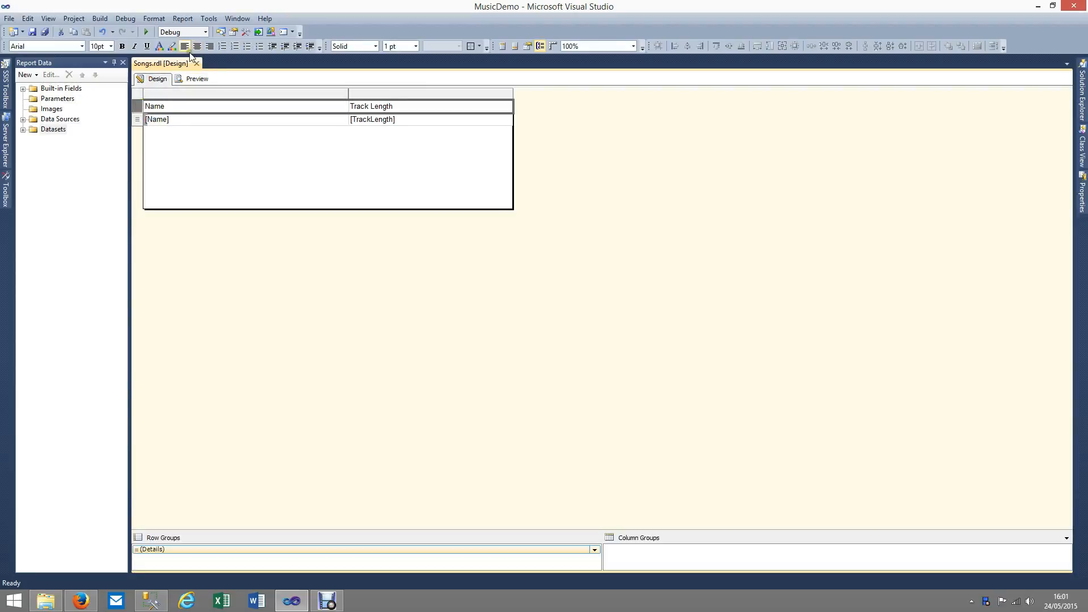
{"action": "left_click", "coordinate": [172, 46]}
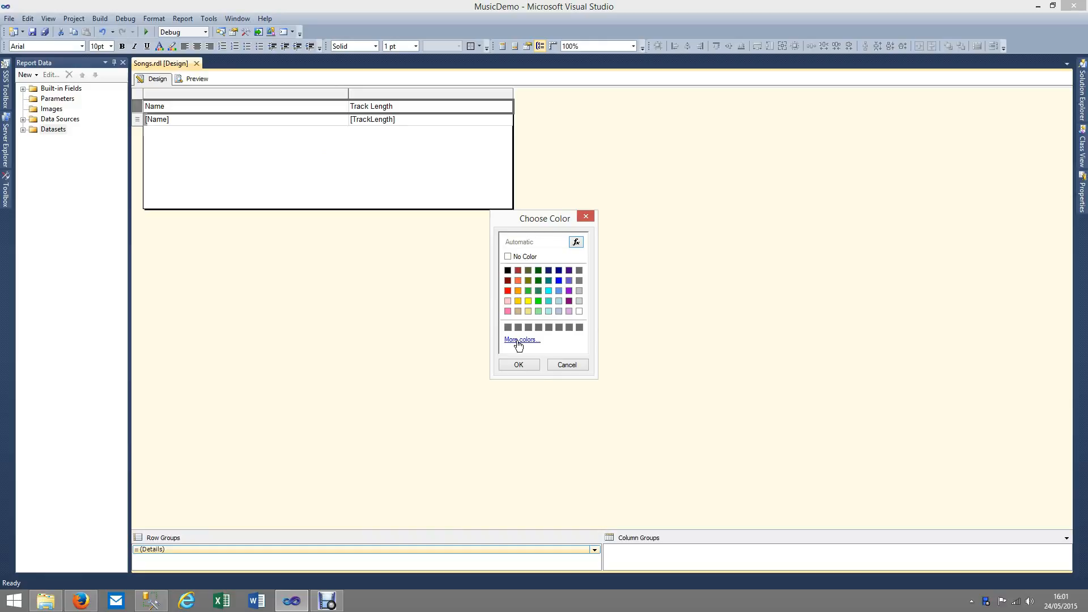
{"action": "left_click", "coordinate": [518, 341]}
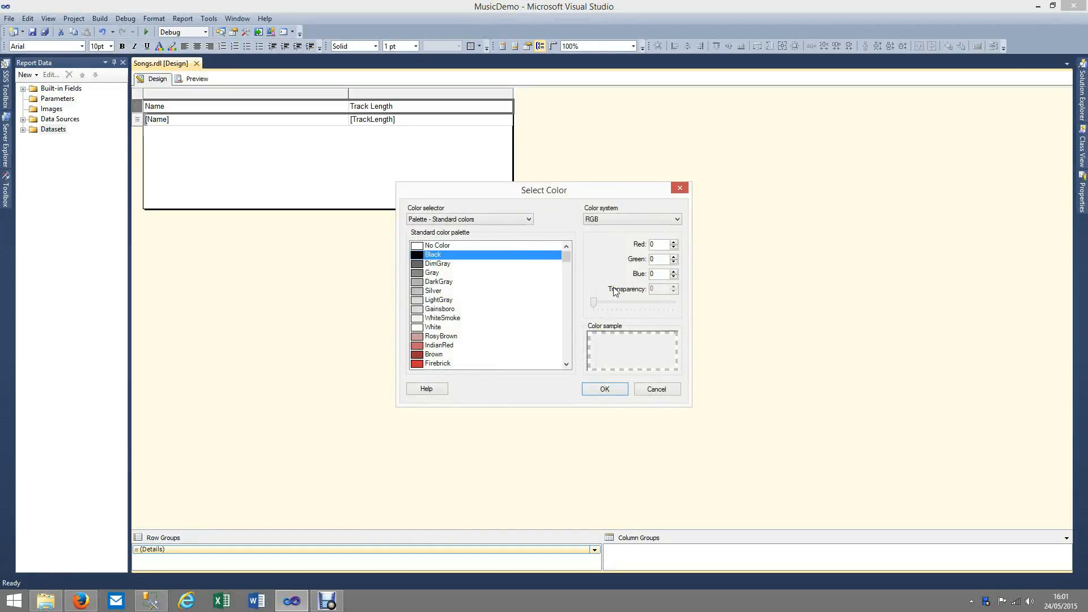
{"action": "left_click", "coordinate": [652, 244]}
{"action": "type", "text": "41"}
{"action": "key", "text": "Tab"}
{"action": "type", "text": "4"}
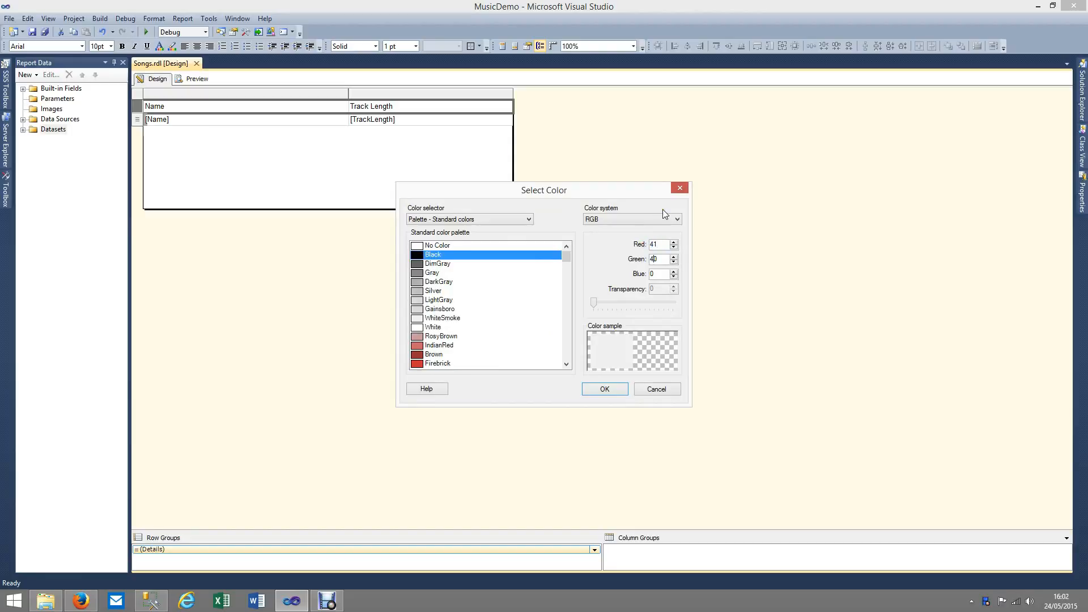
{"action": "type", "text": "141"}
{"action": "left_click", "coordinate": [603, 390]}
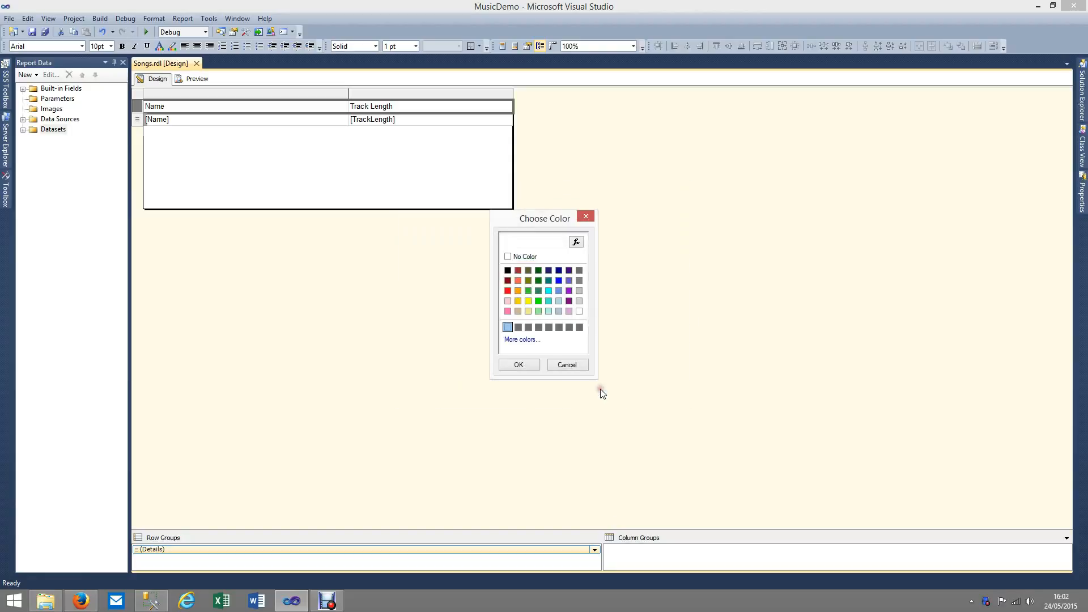
{"action": "left_click", "coordinate": [515, 366]}
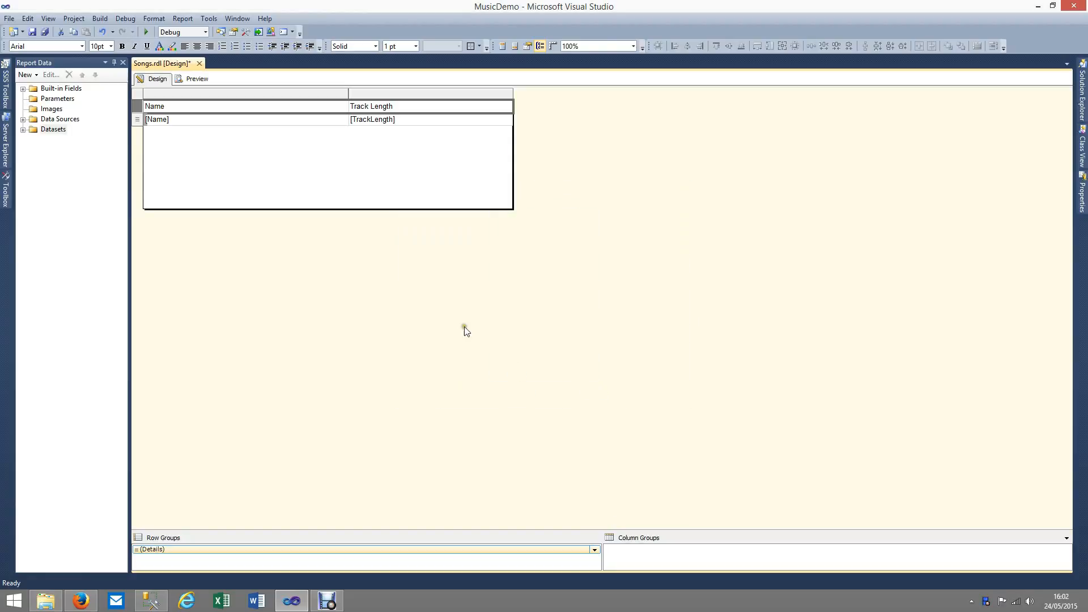
Set the header row's background to a custom colour with red 41, green 41 and blue 41.
{"action": "left_click", "coordinate": [173, 47]}
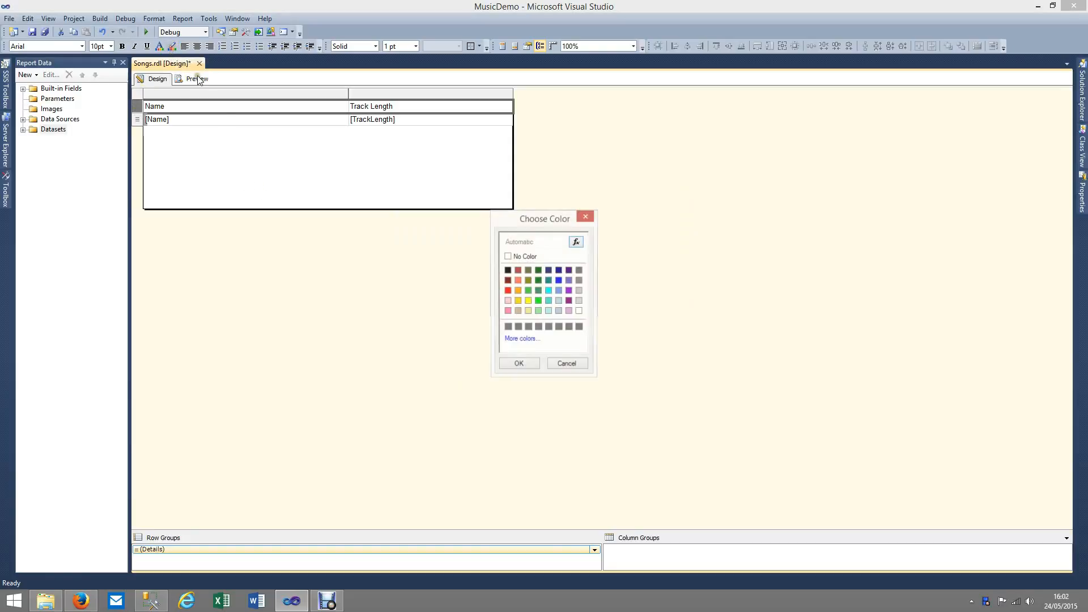
{"action": "left_click", "coordinate": [518, 340]}
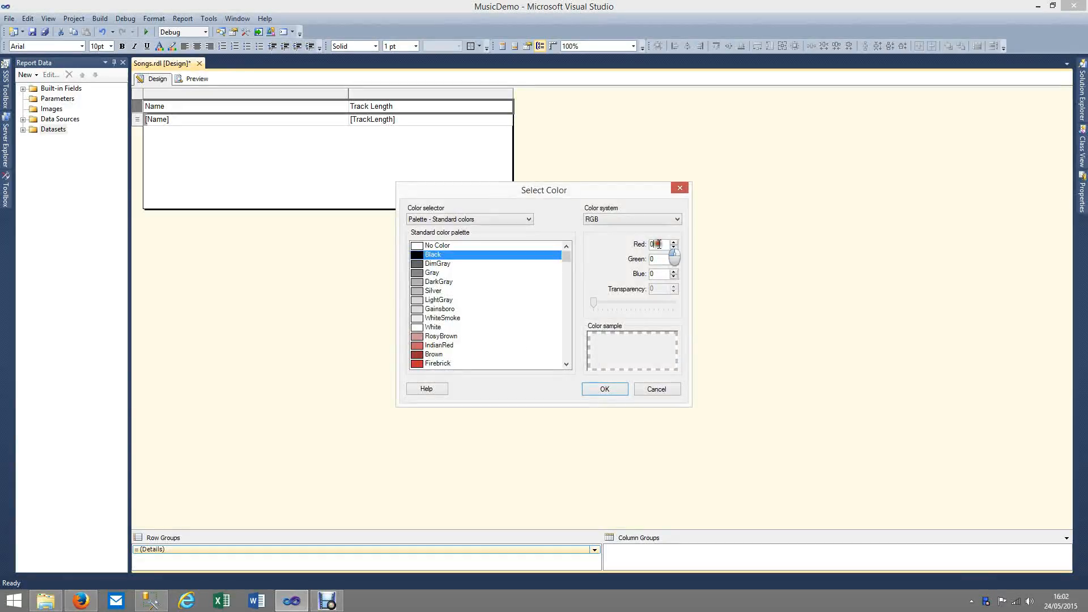
{"action": "left_click_drag", "start_coordinate": [660, 245], "coordinate": [623, 245]}
{"action": "type", "text": "41"}
{"action": "mouse_move", "coordinate": [669, 261]}
{"action": "left_mouse_down"}
{"action": "mouse_move", "coordinate": [628, 259]}
{"action": "mouse_move", "coordinate": [614, 275]}
{"action": "left_mouse_up"}
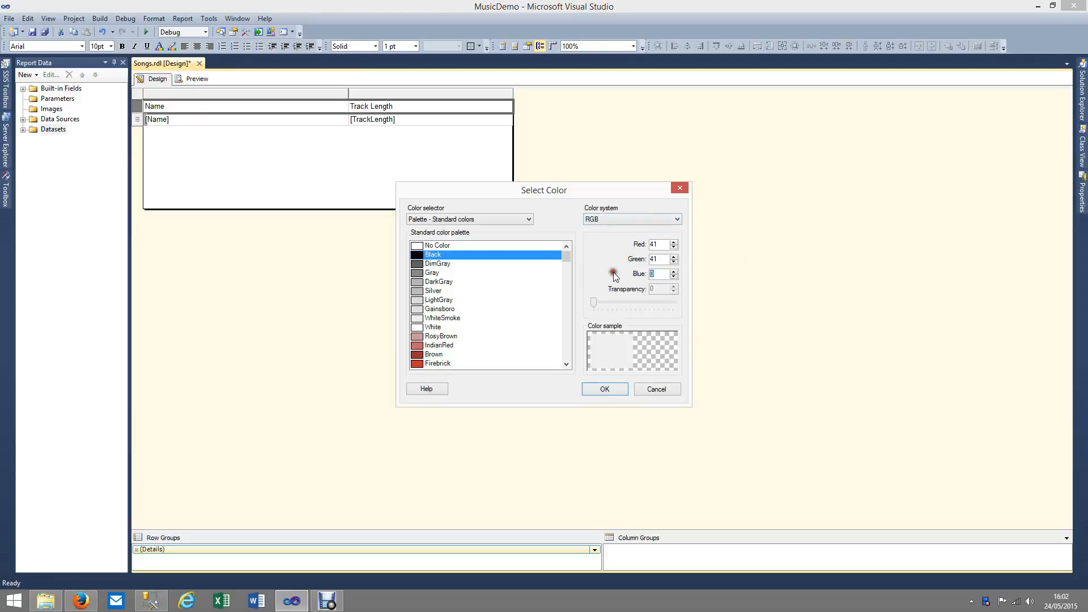
{"action": "type", "text": "41"}
{"action": "left_click", "coordinate": [584, 336]}
{"action": "left_click", "coordinate": [664, 259]}
{"action": "left_click", "coordinate": [615, 390]}
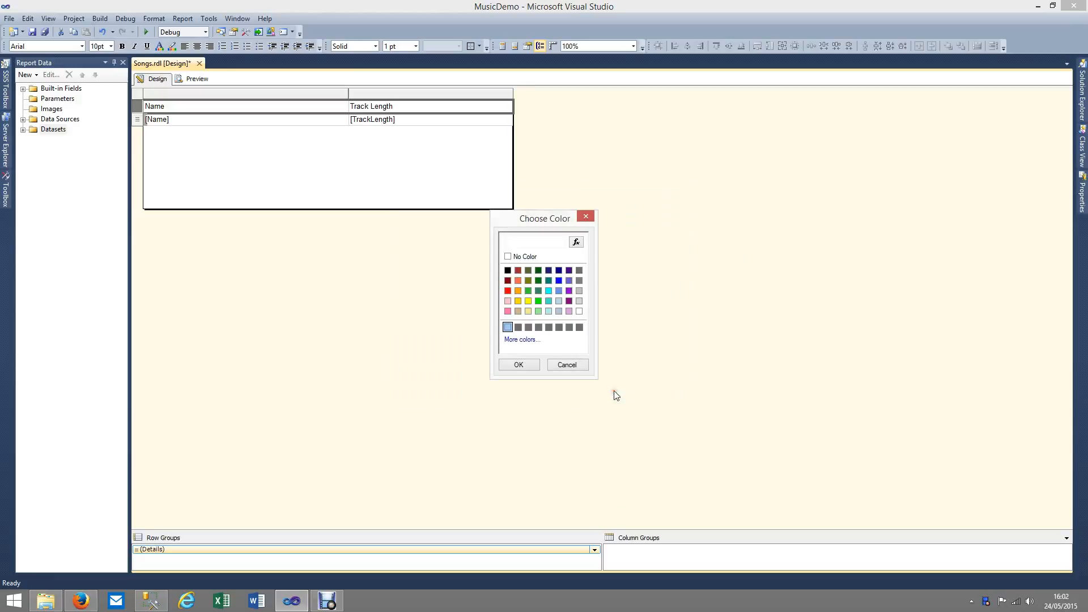
{"action": "left_click", "coordinate": [520, 341]}
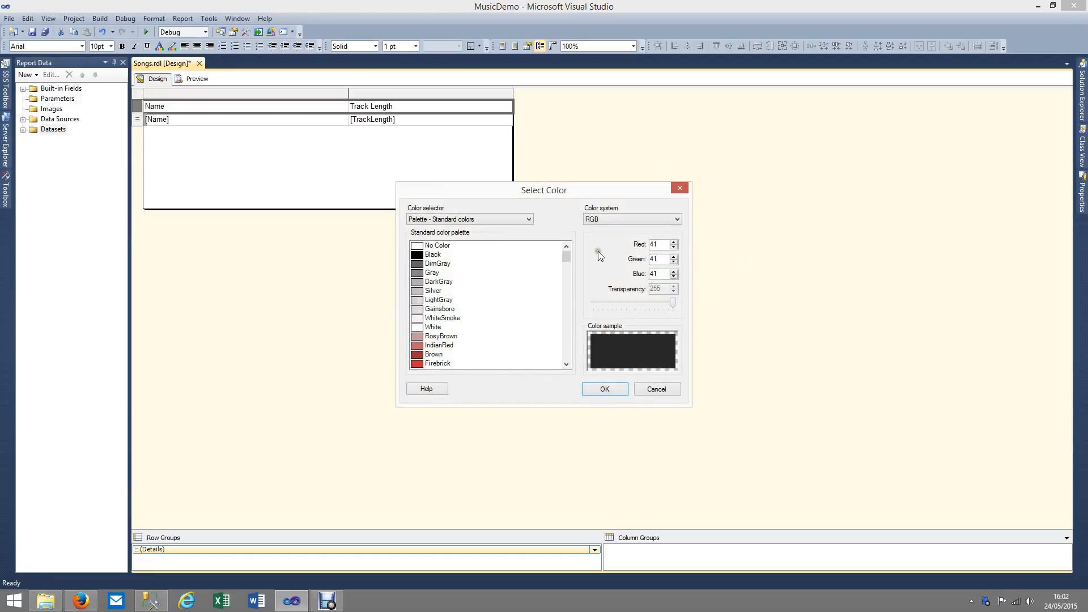
{"action": "left_click", "coordinate": [618, 388]}
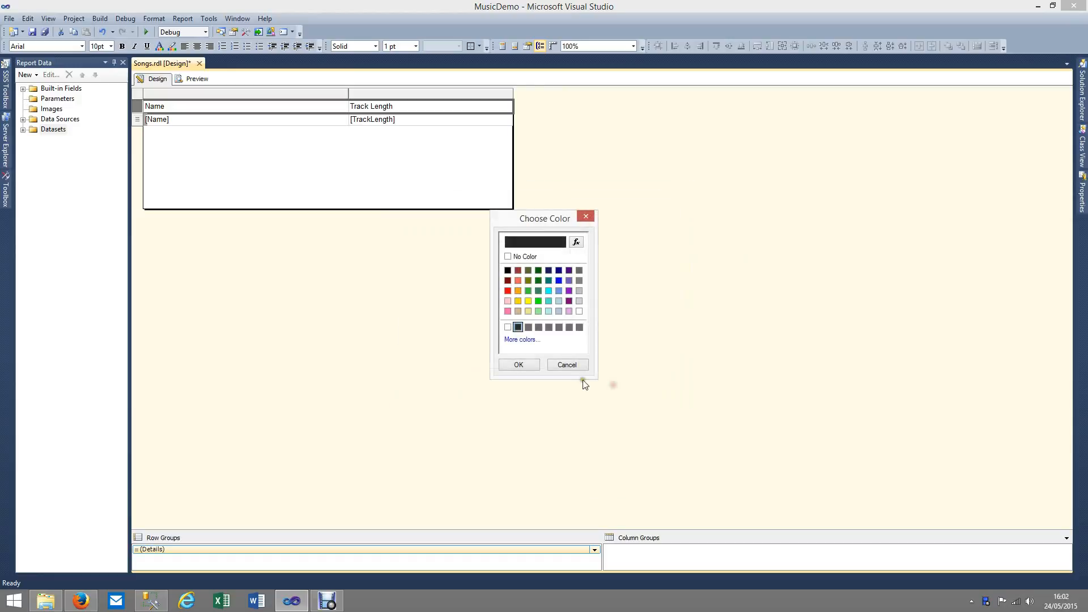
{"action": "left_click", "coordinate": [522, 365]}
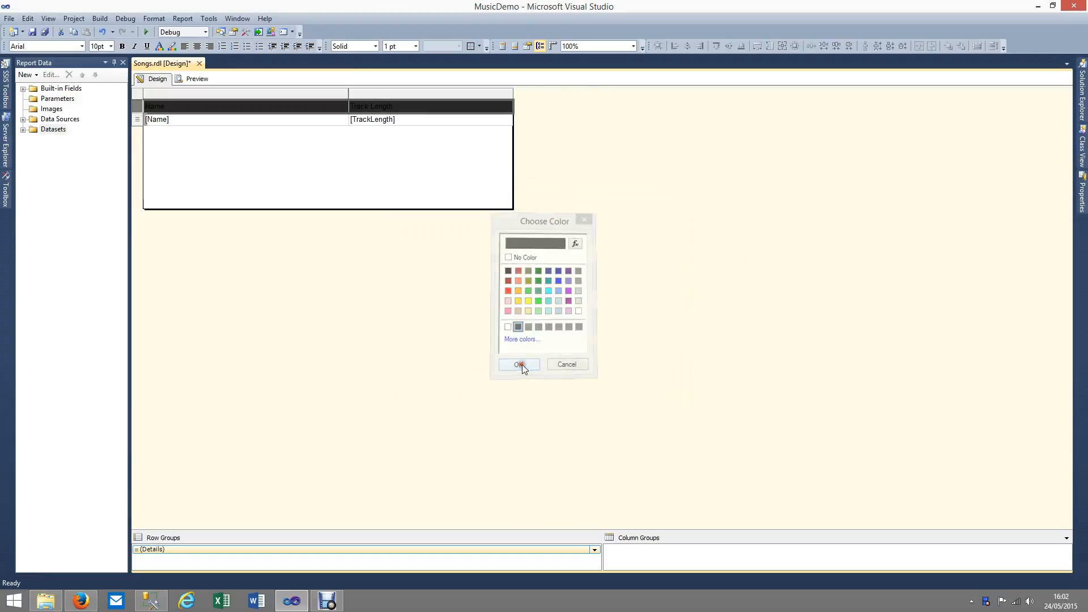
Change the header row's text colour to white.
{"action": "left_click", "coordinate": [160, 46]}
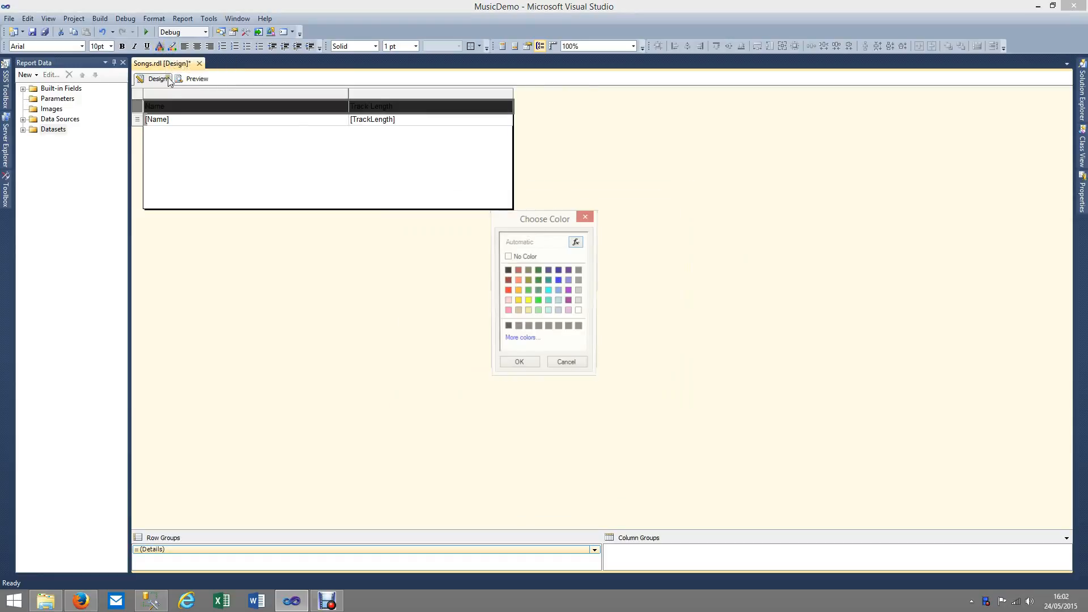
{"action": "left_click", "coordinate": [579, 312]}
{"action": "left_click", "coordinate": [534, 365]}
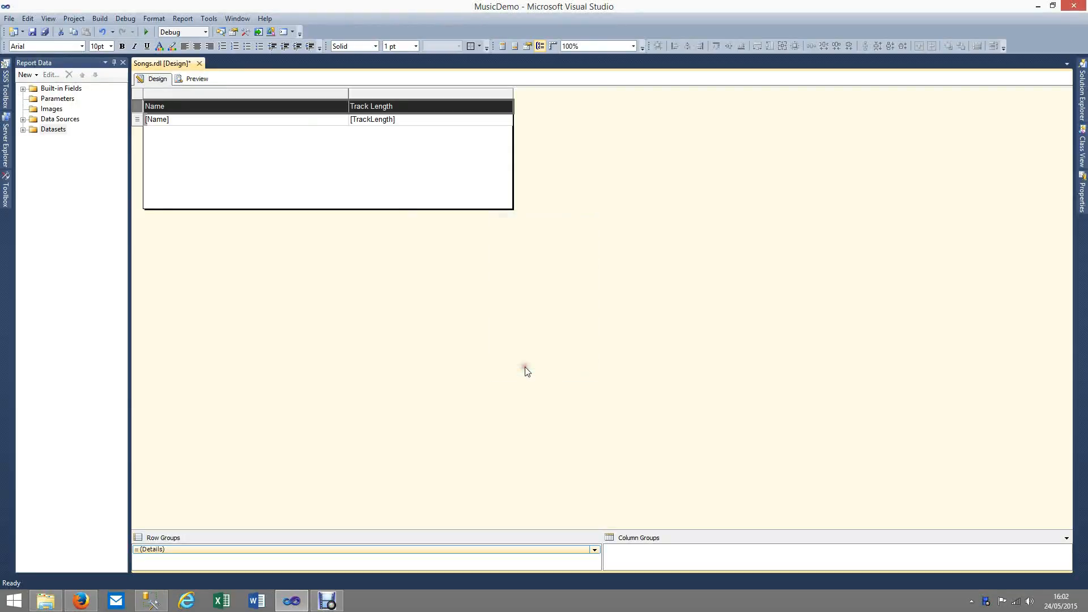
Format the header row's text as Consolas at 14 pt, without bold.
{"action": "left_click", "coordinate": [68, 46]}
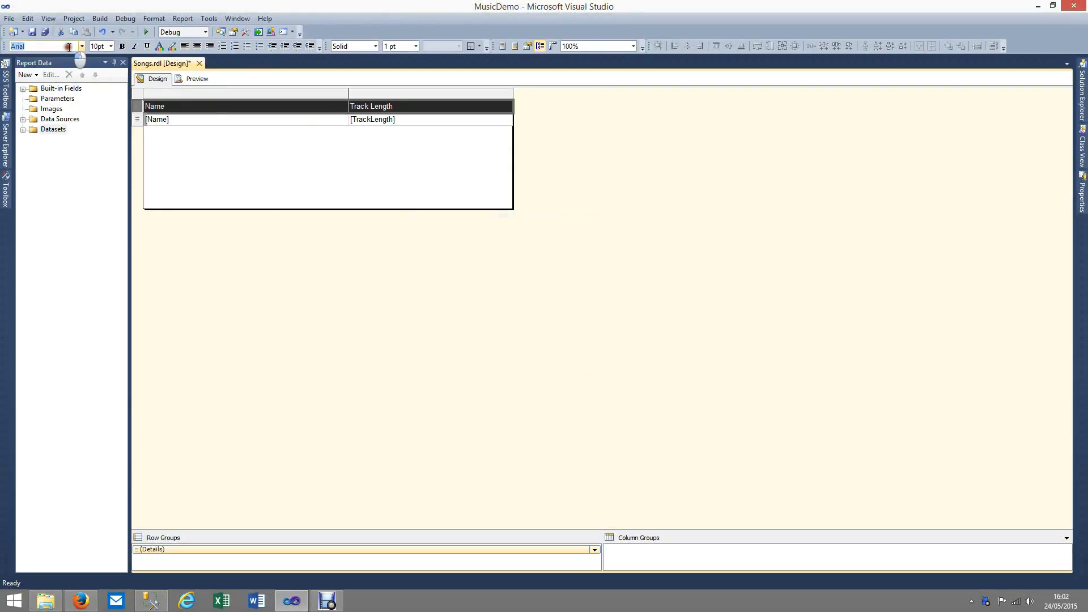
{"action": "type", "text": "Calibri"}
{"action": "type", "text": "Consolas"}
{"action": "key", "text": "Return"}
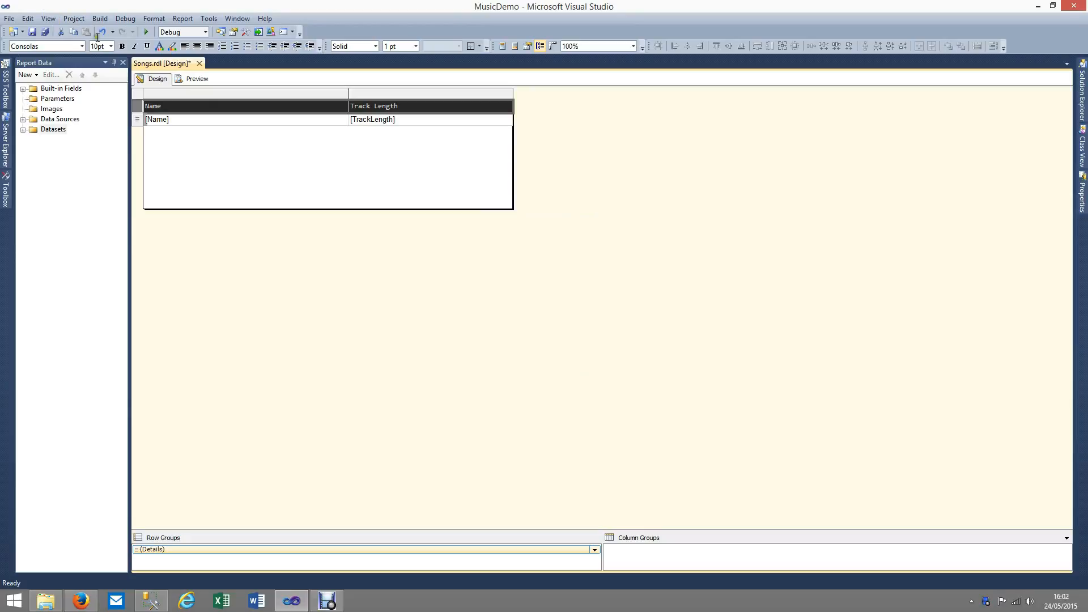
{"action": "left_click", "coordinate": [111, 48]}
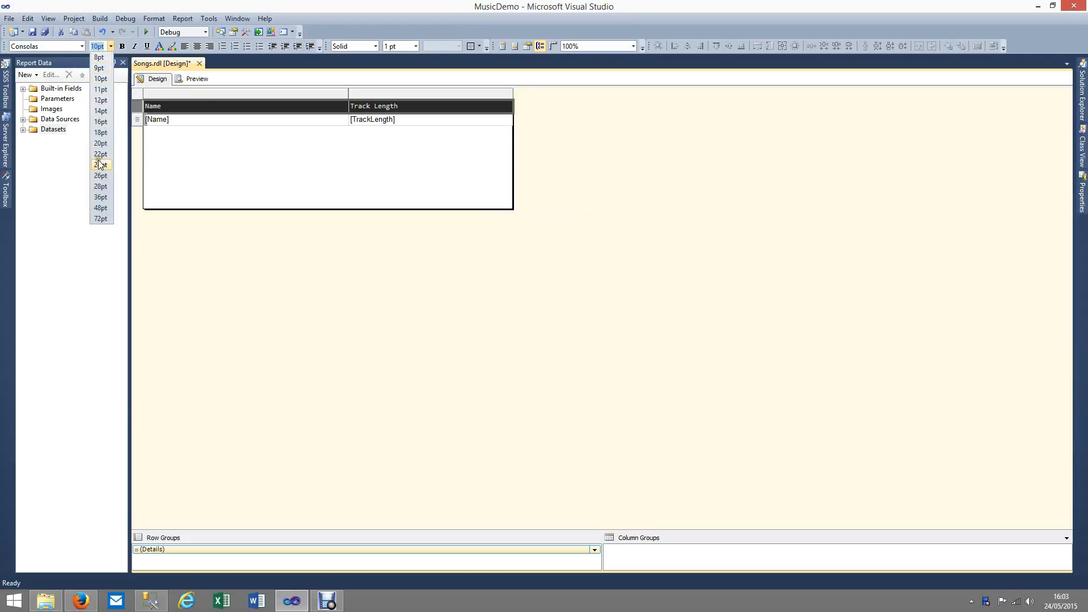
{"action": "left_click", "coordinate": [101, 111]}
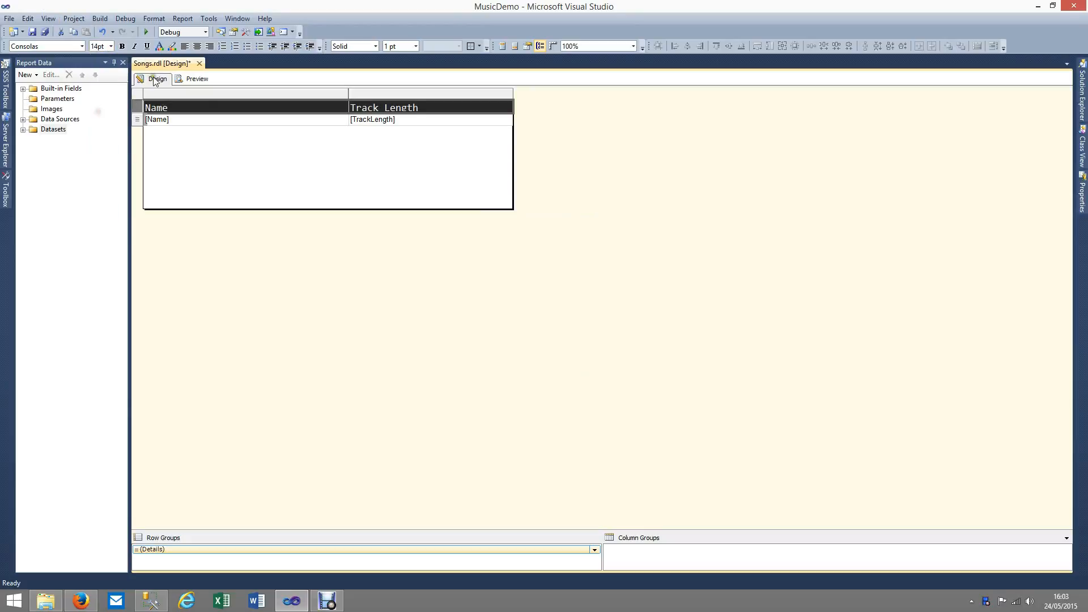
{"action": "left_click", "coordinate": [122, 46]}
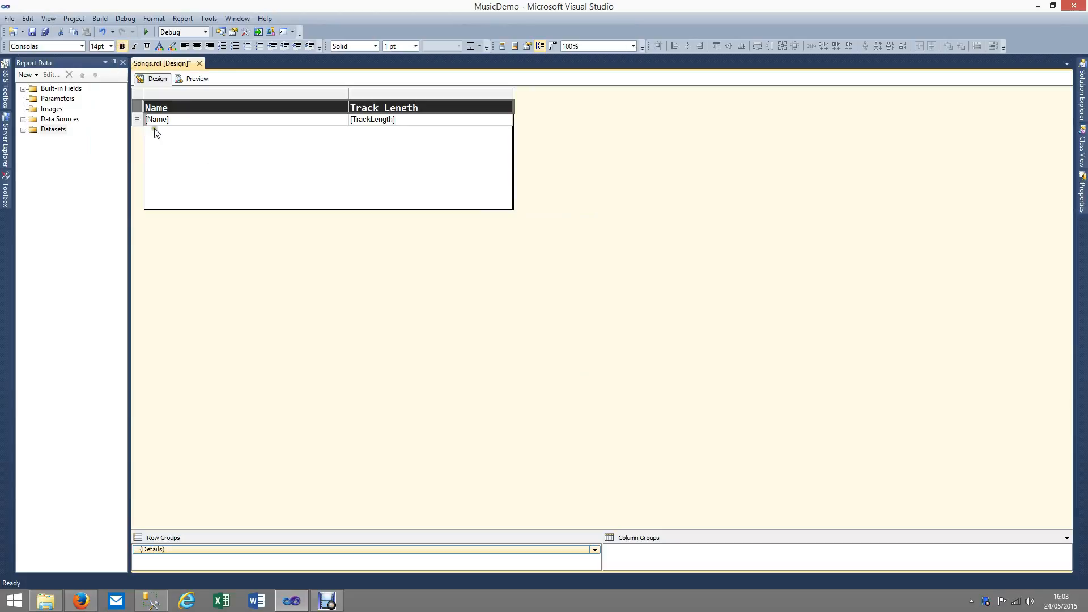
{"action": "left_click", "coordinate": [123, 47]}
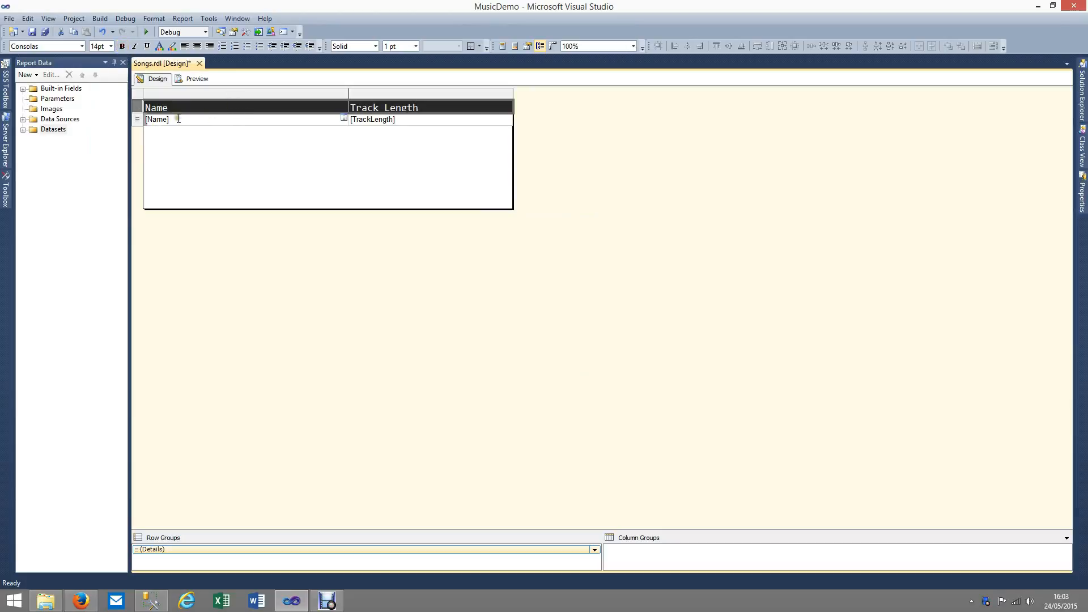
Make the header row slightly taller and centre its headings horizontally.
{"action": "left_click_drag", "start_coordinate": [138, 114], "coordinate": [137, 116]}
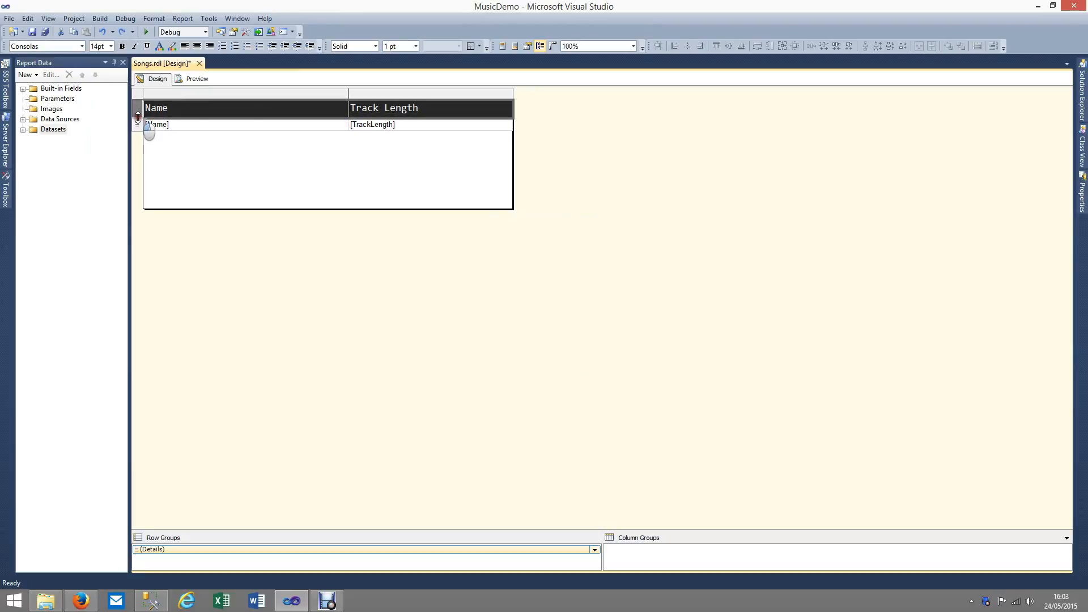
{"action": "left_click", "coordinate": [197, 46]}
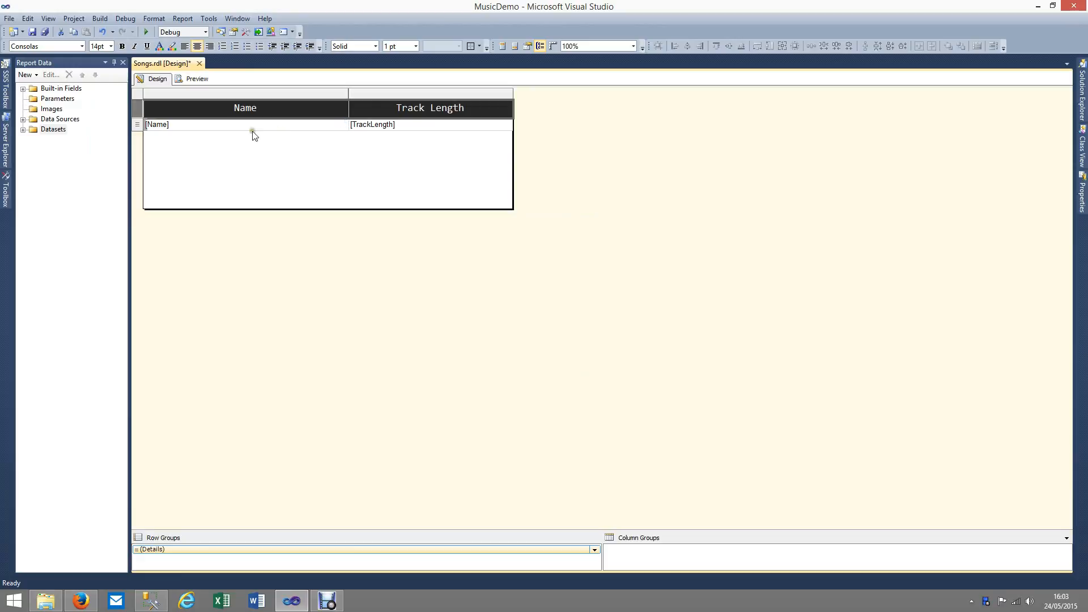
Set the font of the table's data row to Consolas.
{"action": "left_click", "coordinate": [136, 126]}
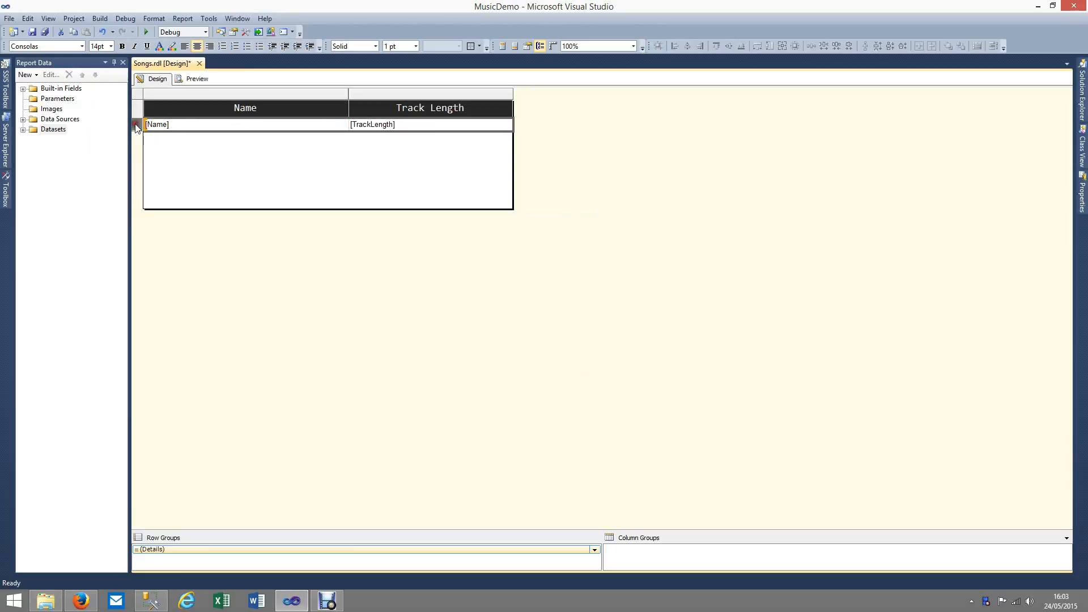
{"action": "left_click", "coordinate": [69, 46]}
{"action": "type", "text": "Conso"}
{"action": "key", "text": "Tab"}
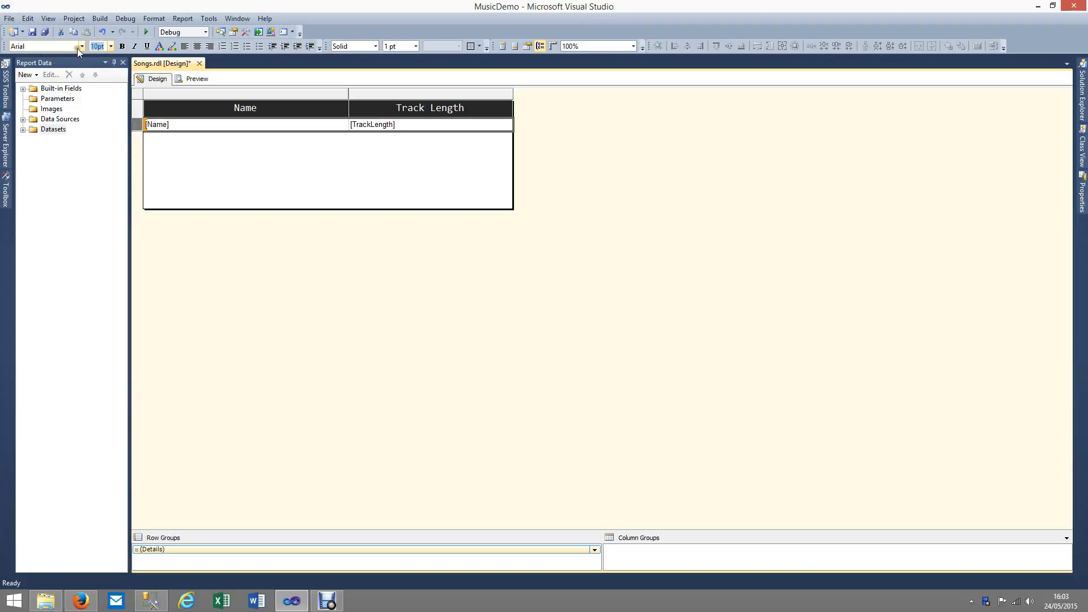
{"action": "key", "text": "shift+Tab"}
{"action": "type", "text": "Conso"}
{"action": "key", "text": "Return"}
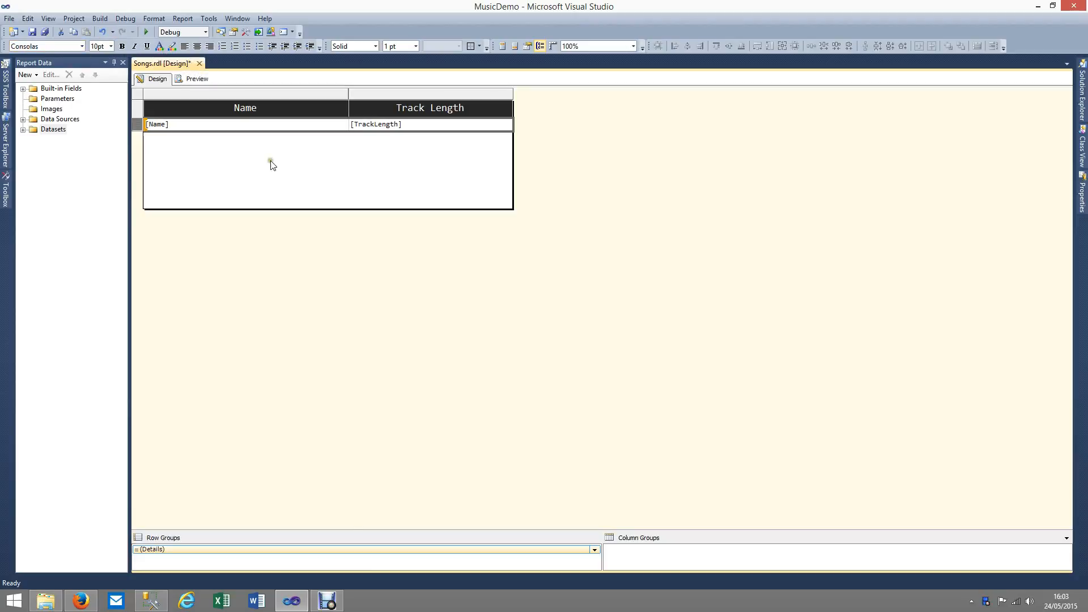
Preview the formatted Songs report, and return to the design.
{"action": "left_click", "coordinate": [318, 172]}
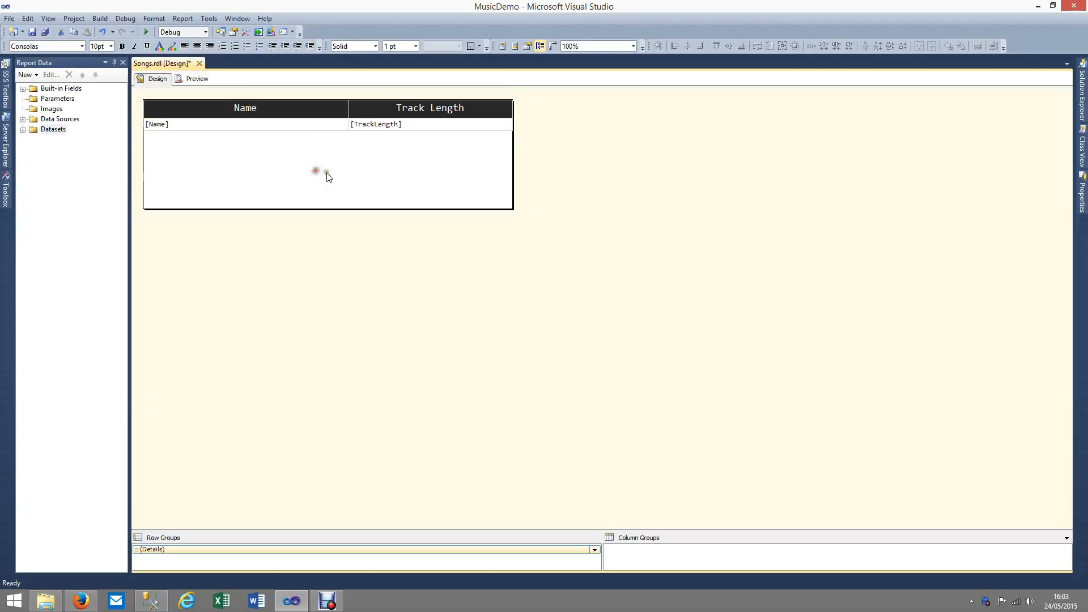
{"action": "left_click", "coordinate": [196, 80]}
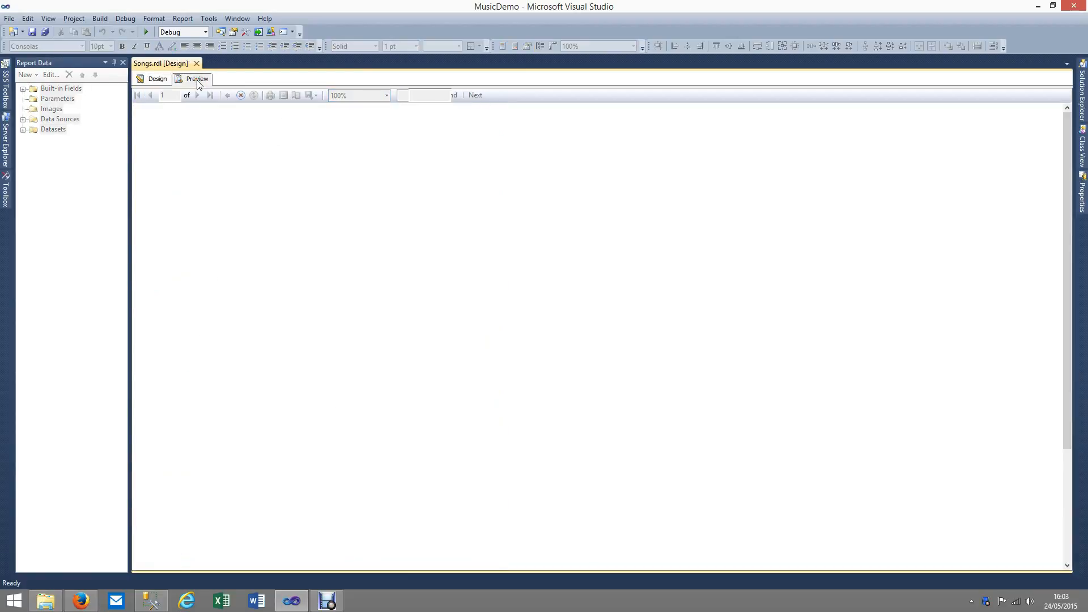
{"action": "left_click", "coordinate": [158, 80]}
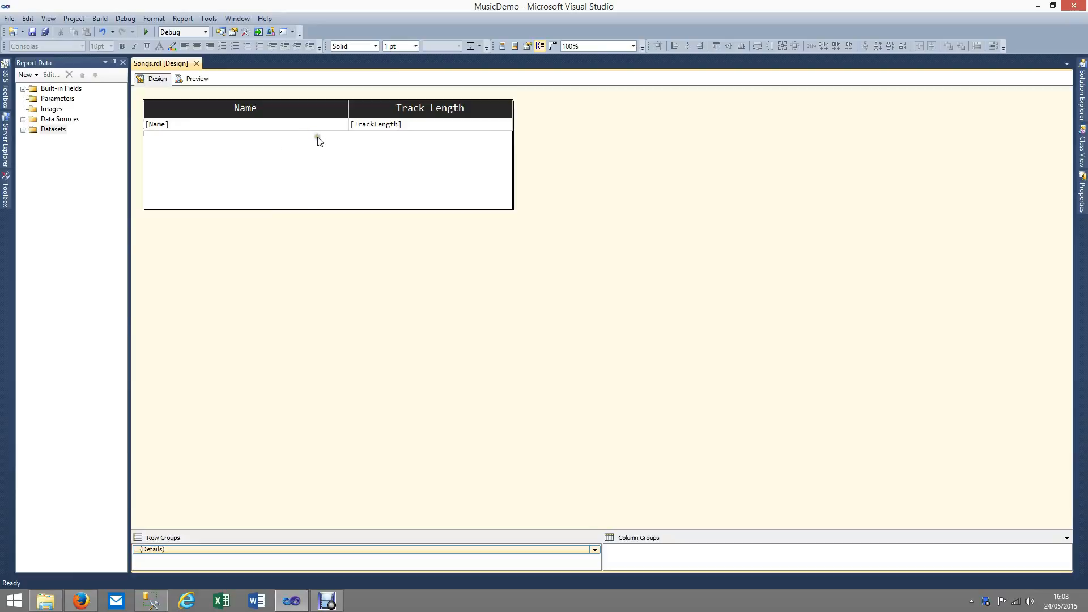
Look at the general placeholder properties of the TrackLength data field, and close them without changes.
{"action": "double_click", "coordinate": [383, 128]}
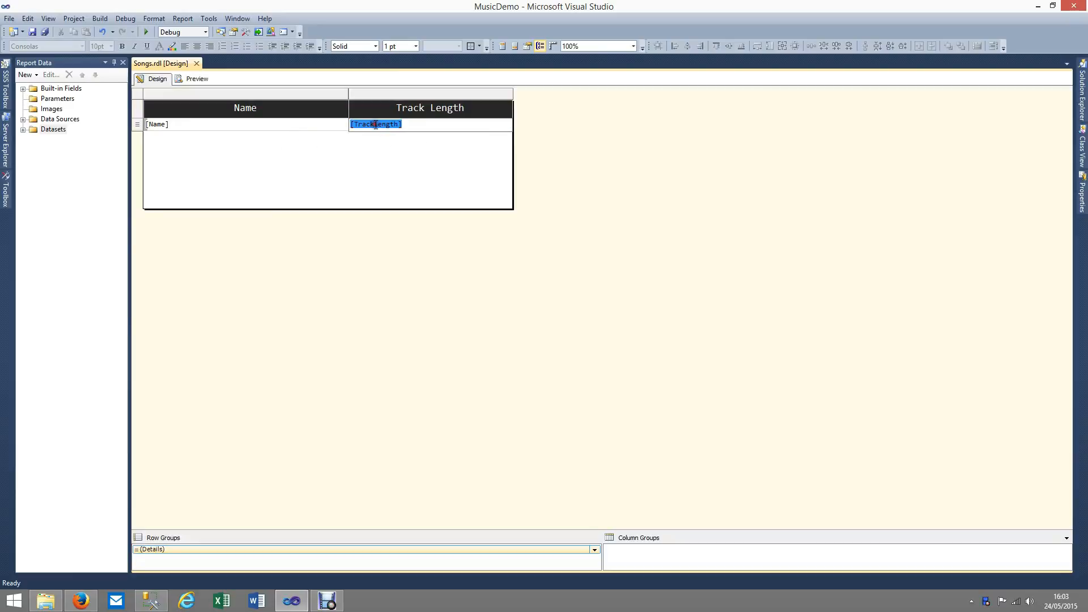
{"action": "double_click", "coordinate": [394, 130]}
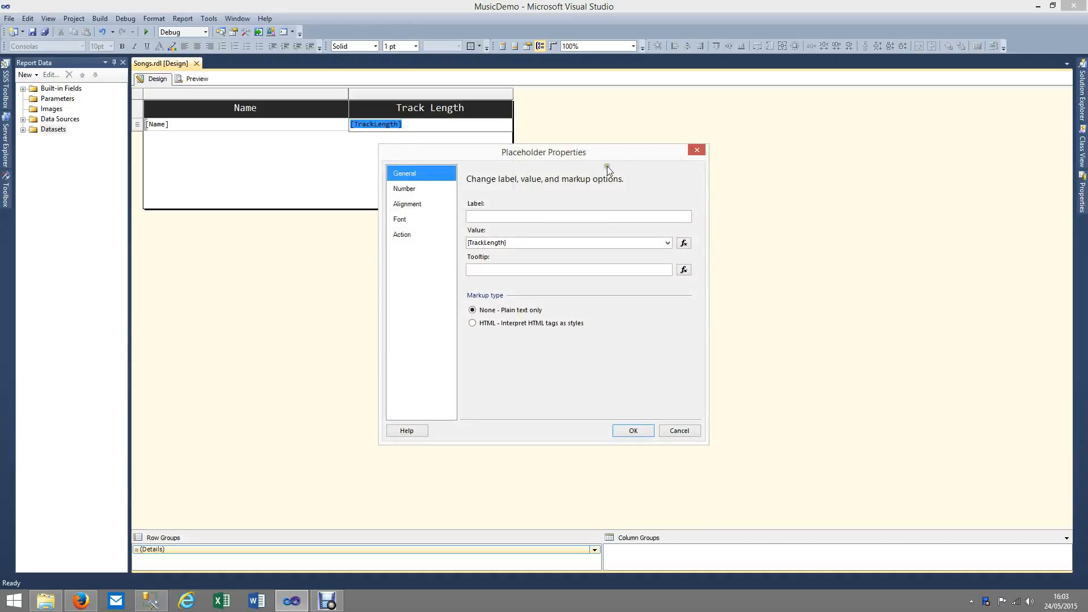
{"action": "left_click", "coordinate": [697, 151]}
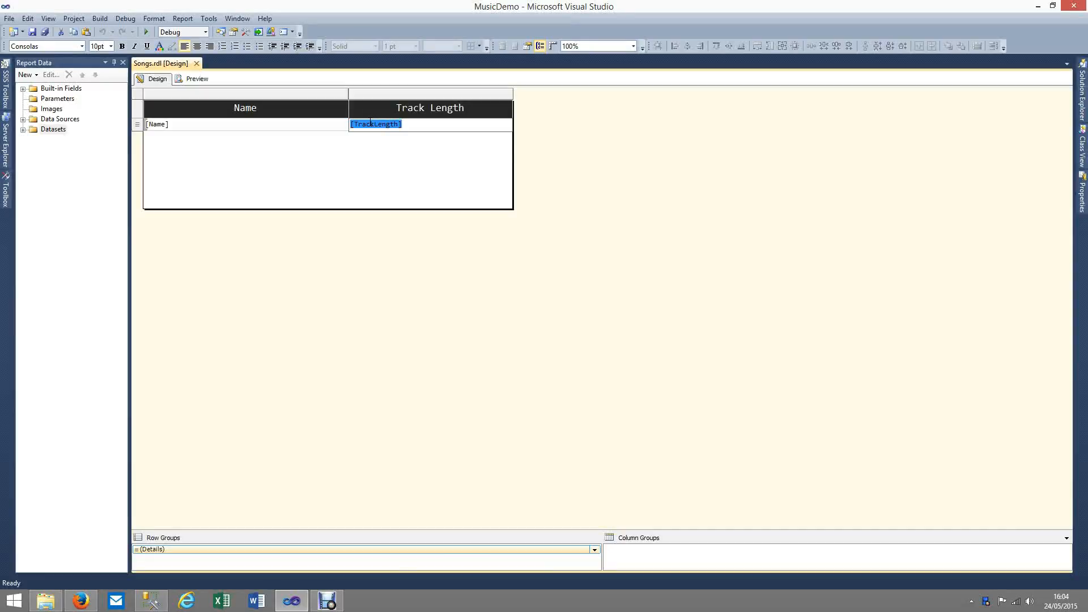
Examine the expression editor for the TrackLength placeholder's text colour, and cancel without setting a colour.
{"action": "left_click", "coordinate": [413, 124]}
{"action": "left_click", "coordinate": [381, 125]}
{"action": "left_click", "coordinate": [159, 46]}
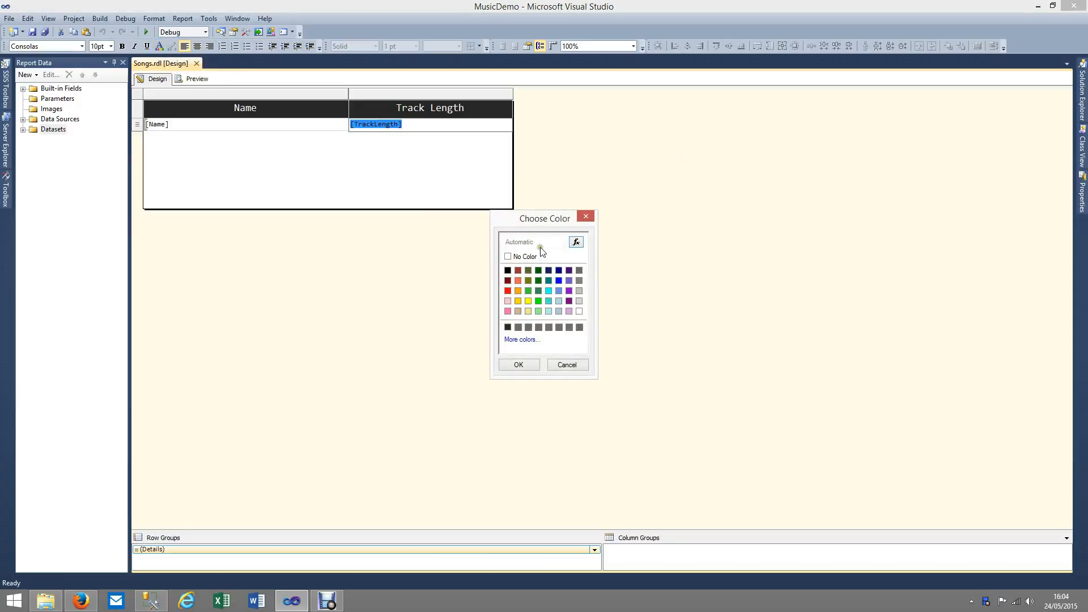
{"action": "left_click", "coordinate": [576, 244]}
{"action": "left_click", "coordinate": [576, 244]}
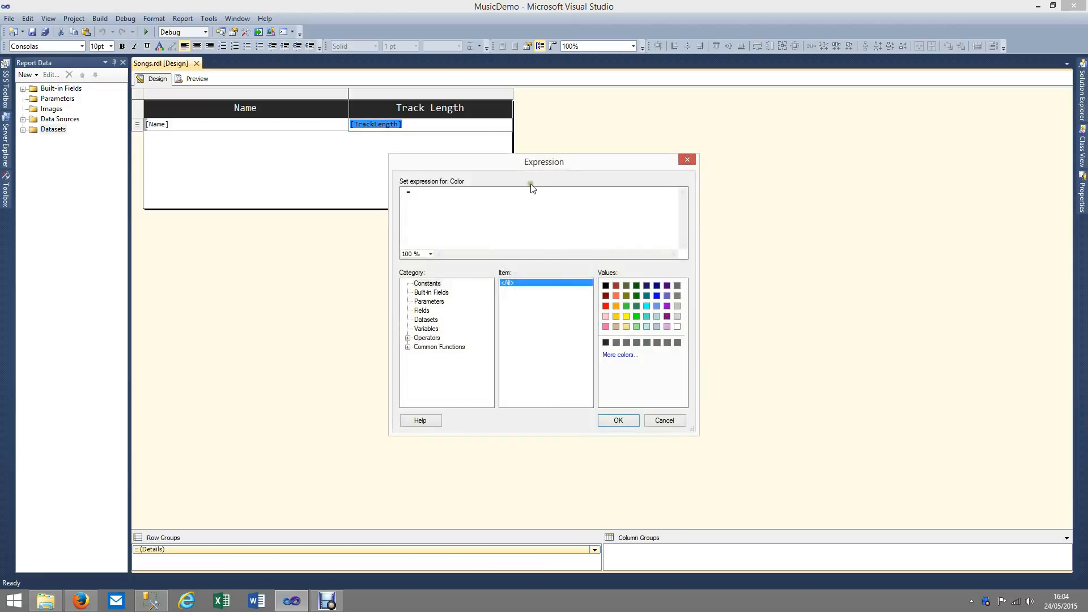
{"action": "left_click", "coordinate": [662, 420]}
{"action": "left_click", "coordinate": [572, 366]}
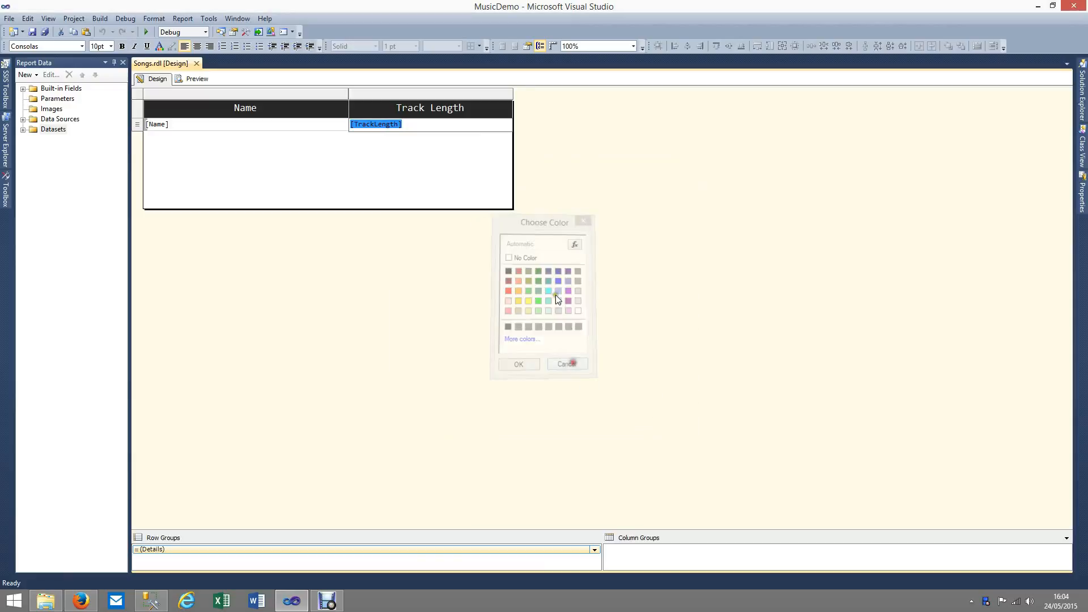
Open the expression editor for the TrackLength placeholder's Color property and clear the existing expression.
{"action": "left_click", "coordinate": [1083, 193]}
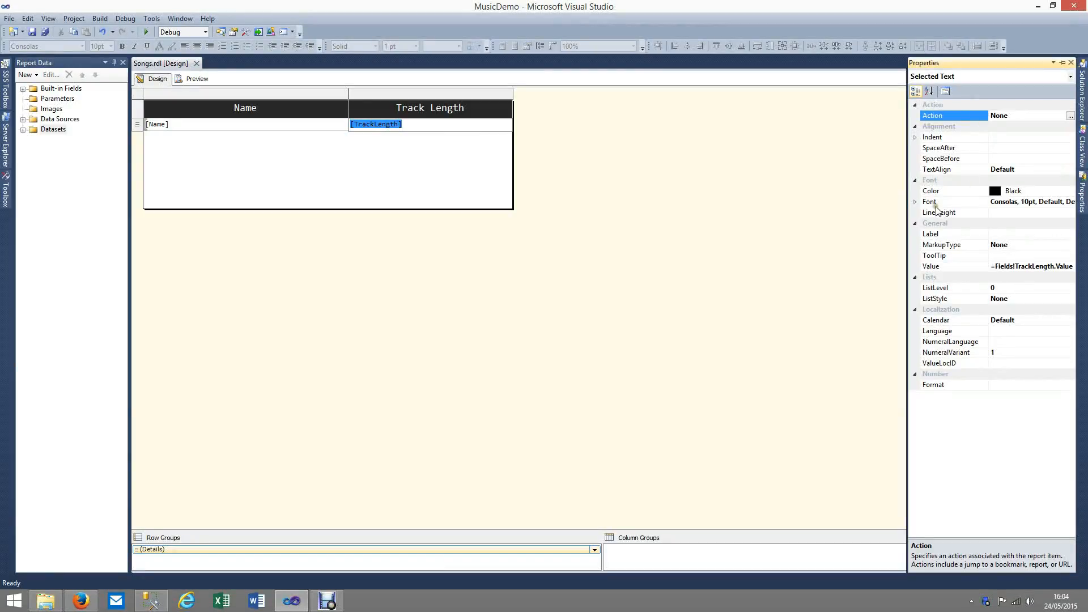
{"action": "left_click", "coordinate": [915, 202]}
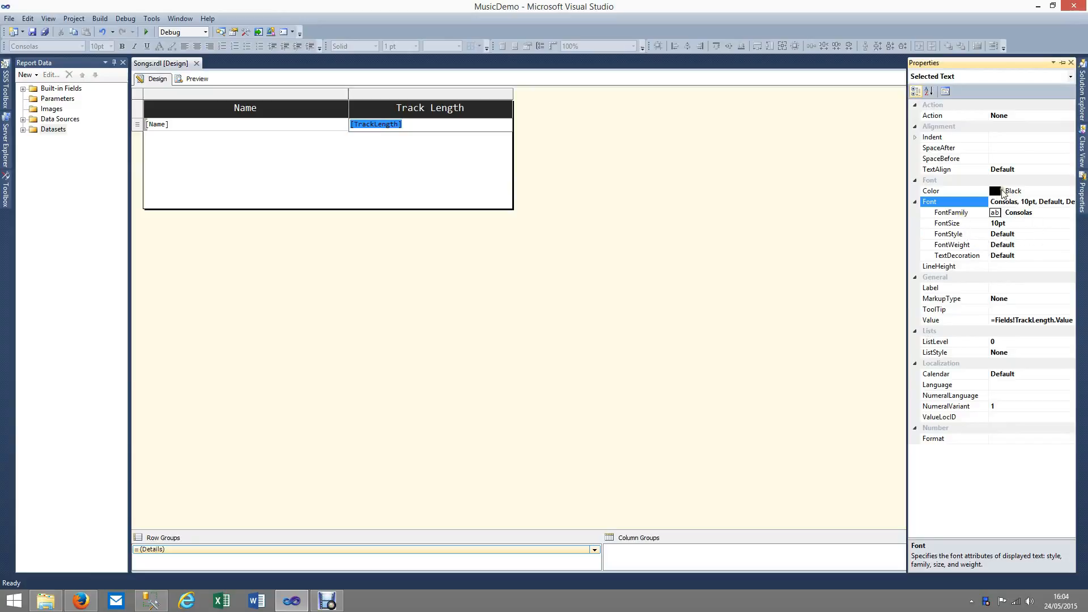
{"action": "left_click", "coordinate": [1027, 192]}
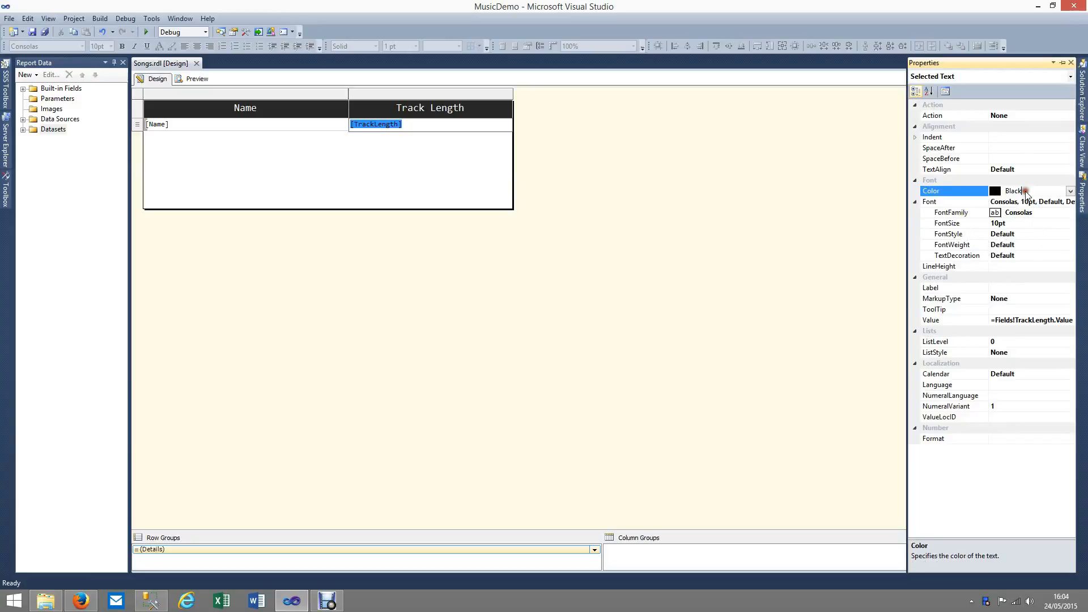
{"action": "left_click", "coordinate": [1070, 192]}
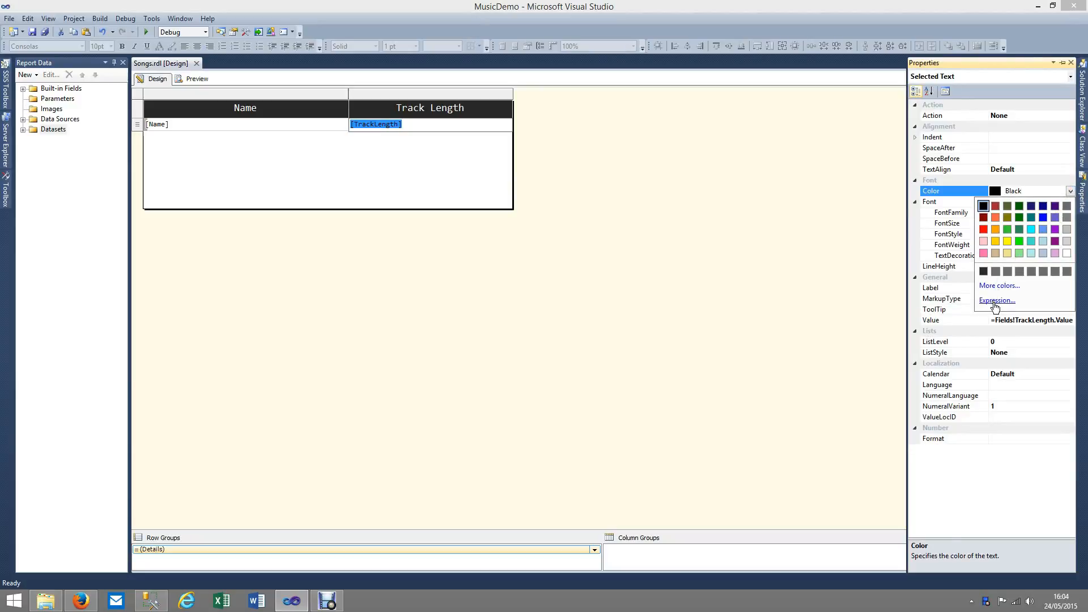
{"action": "left_click", "coordinate": [996, 302]}
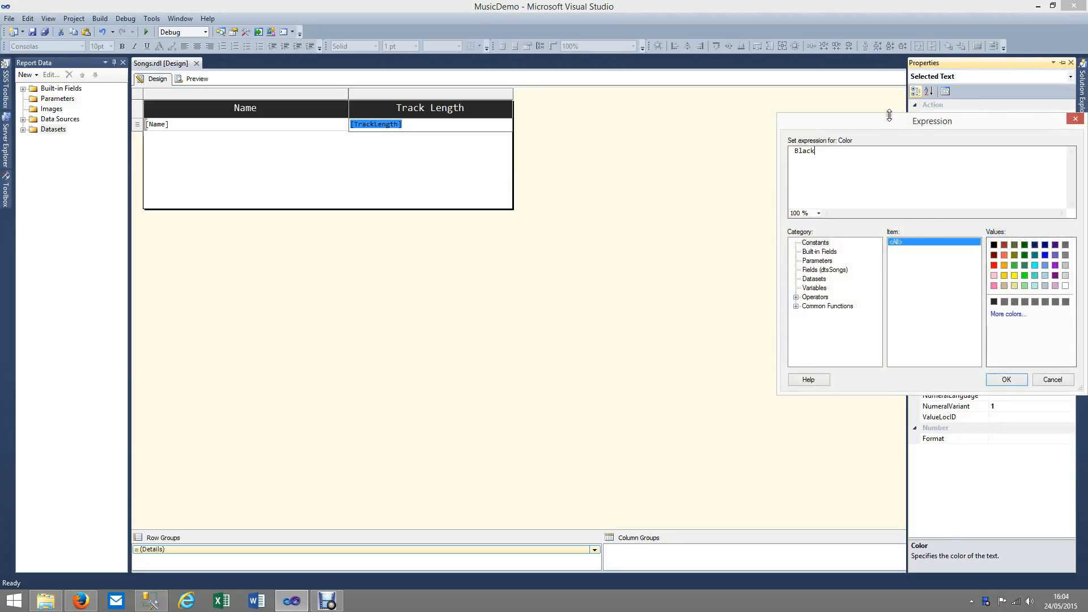
{"action": "left_click_drag", "start_coordinate": [913, 121], "coordinate": [684, 113]}
{"action": "left_click_drag", "start_coordinate": [591, 143], "coordinate": [541, 144]}
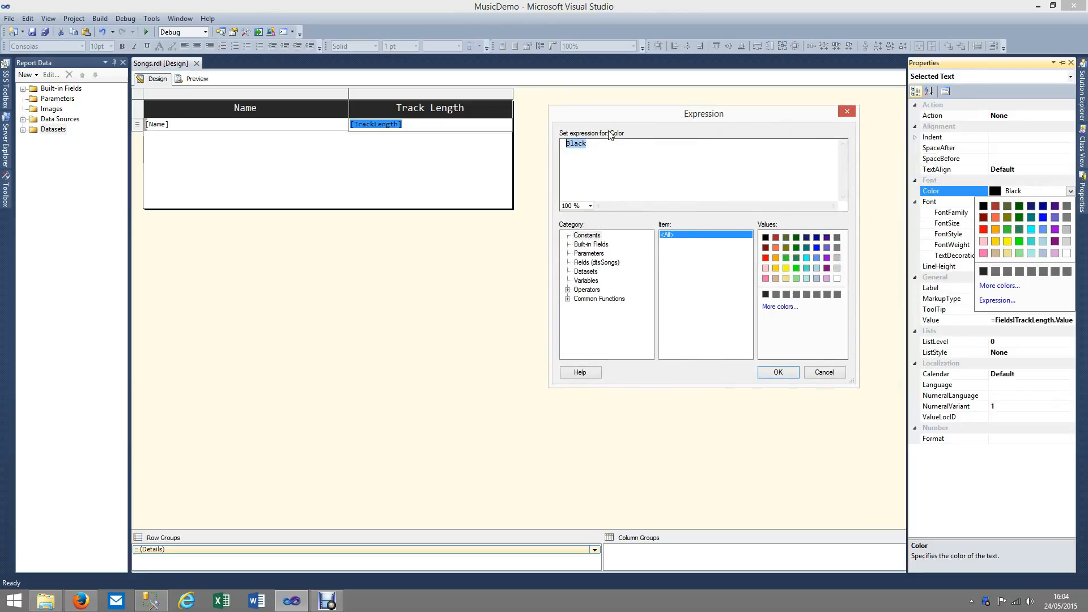
{"action": "key", "text": "Delete"}
Insert the IIf program flow function into the Color expression.
{"action": "left_click", "coordinate": [568, 299]}
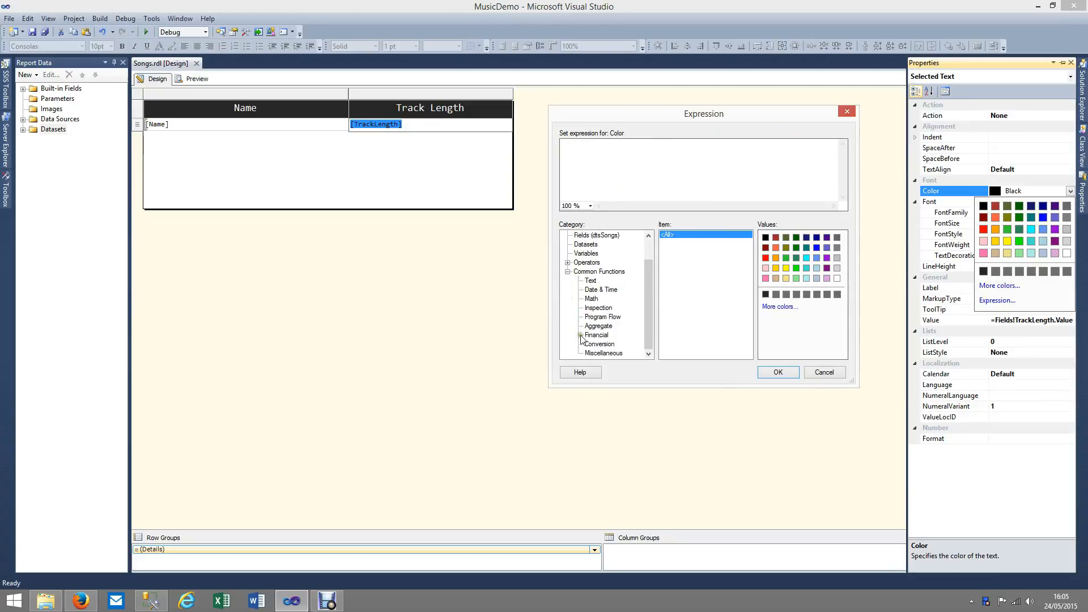
{"action": "left_click", "coordinate": [602, 318]}
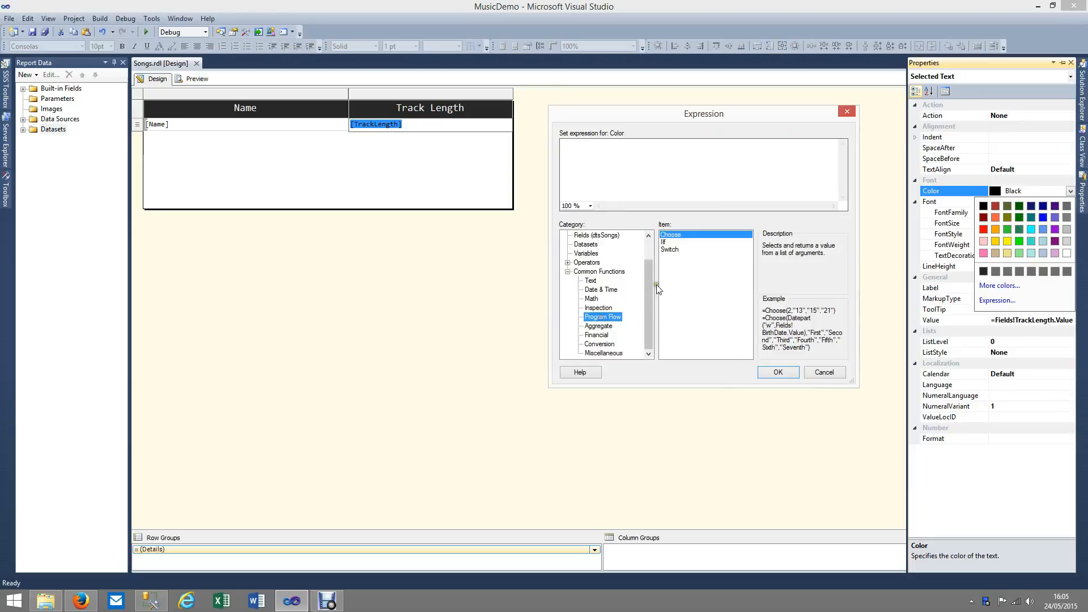
{"action": "left_click", "coordinate": [666, 242]}
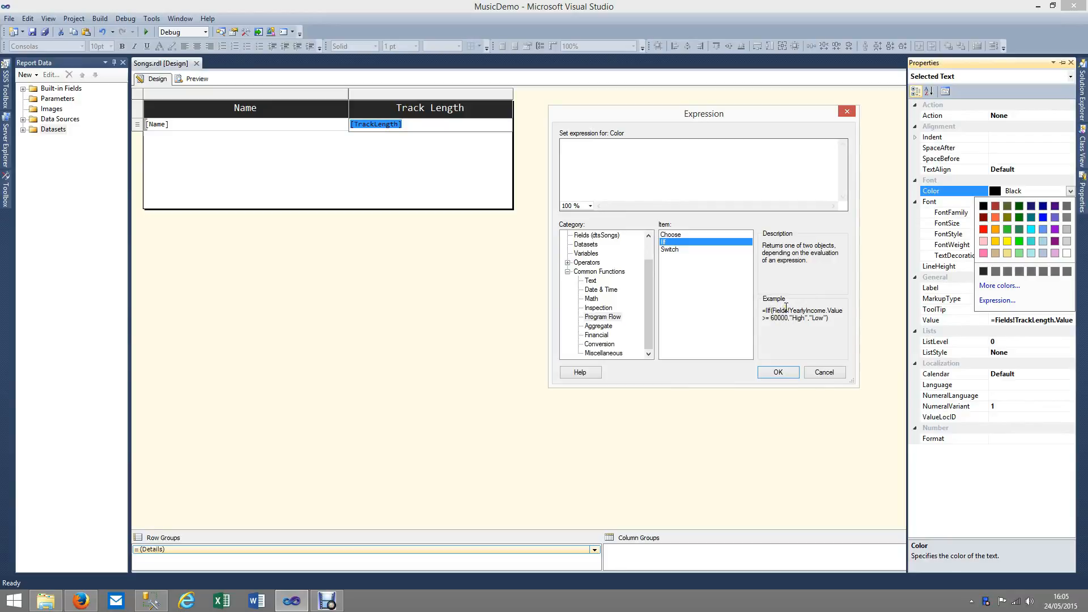
{"action": "double_click", "coordinate": [671, 243]}
Add the condition Fields!TrackLength.Value > 540 as the first argument of the IIf function.
{"action": "left_click_drag", "start_coordinate": [647, 289], "coordinate": [644, 269]}
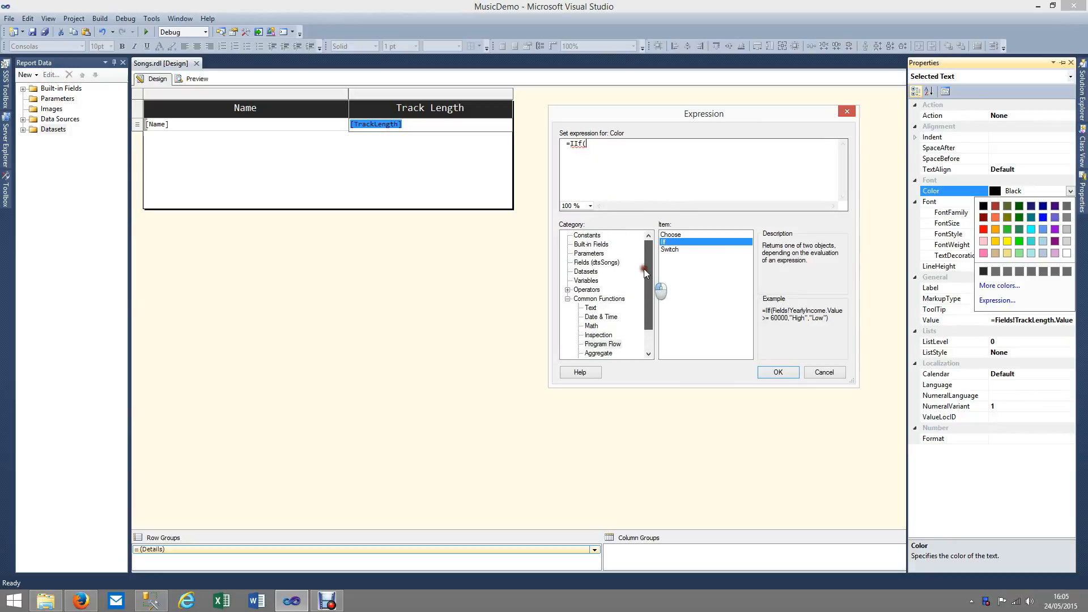
{"action": "left_click", "coordinate": [610, 264]}
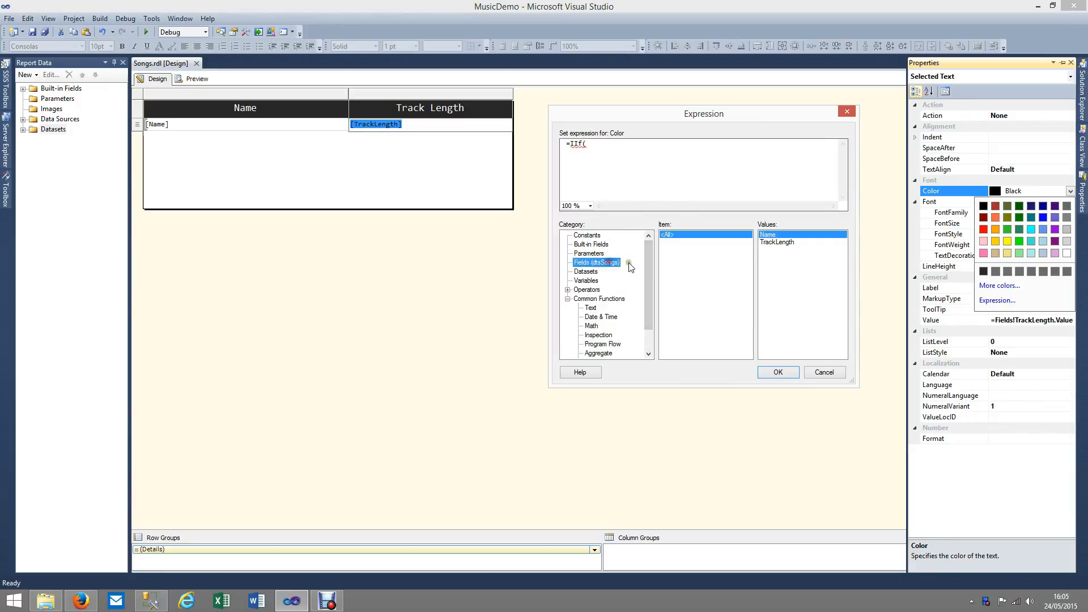
{"action": "double_click", "coordinate": [778, 244]}
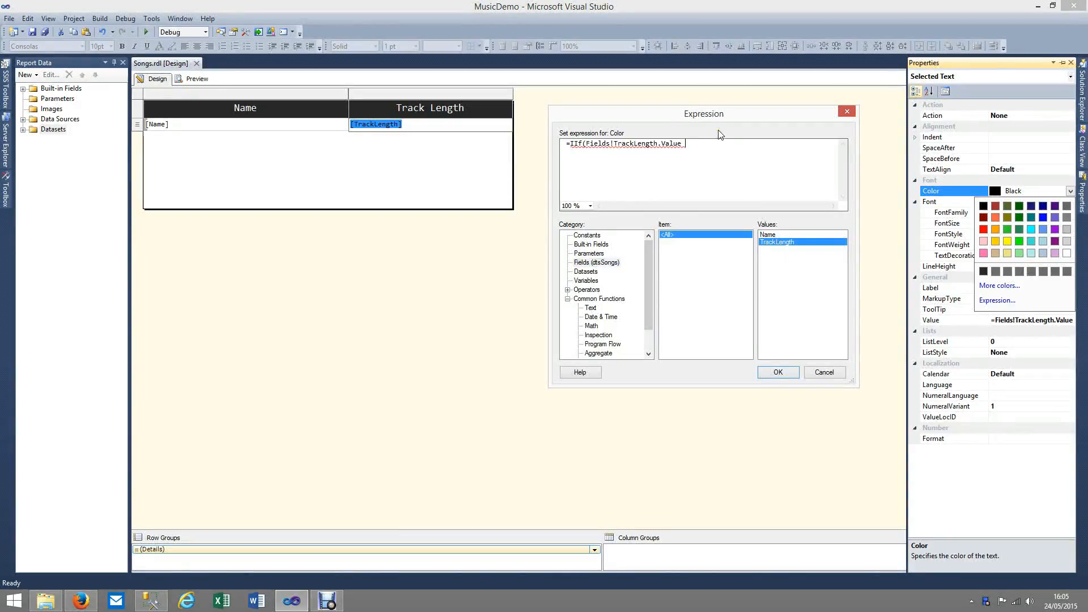
{"action": "type", "text": ".Equals"}
{"action": "key", "text": "BackSpace"}
{"action": "key", "text": "BackSpace"}
{"action": "key", "text": "BackSpace"}
{"action": "key", "text": "BackSpace"}
{"action": "key", "text": "BackSpace"}
{"action": "key", "text": "BackSpace"}
{"action": "key", "text": "BackSpace"}
{"action": "key", "text": "BackSpace"}
{"action": "key", "text": "BackSpace"}
{"action": "type", "text": "> 540,"}
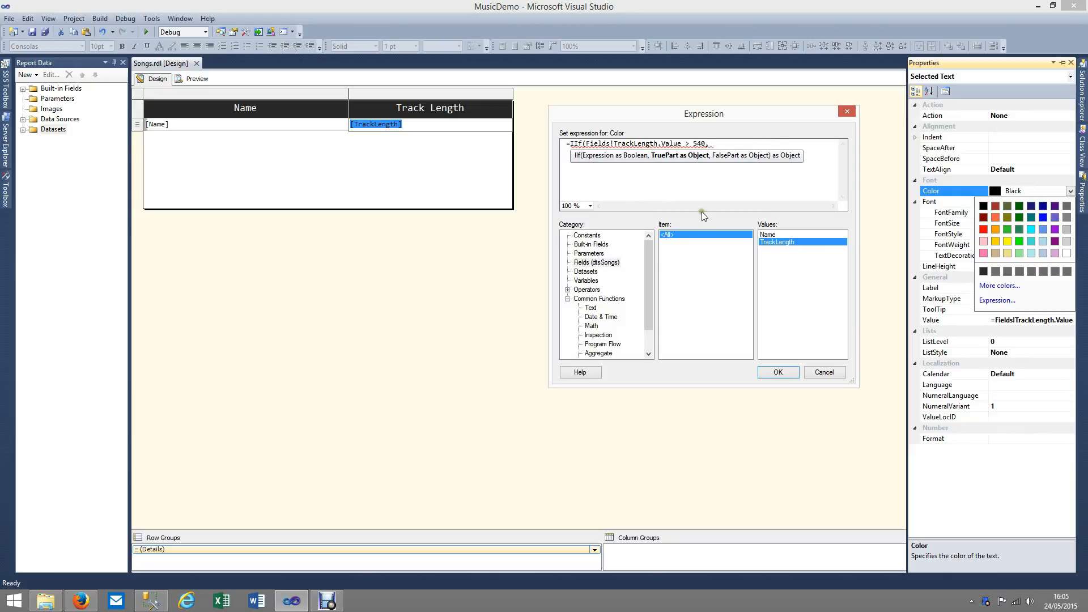
Complete the Color expression with "Red" as the true part and Nothing as the false part, and apply it.
{"action": "left_click", "coordinate": [585, 236]}
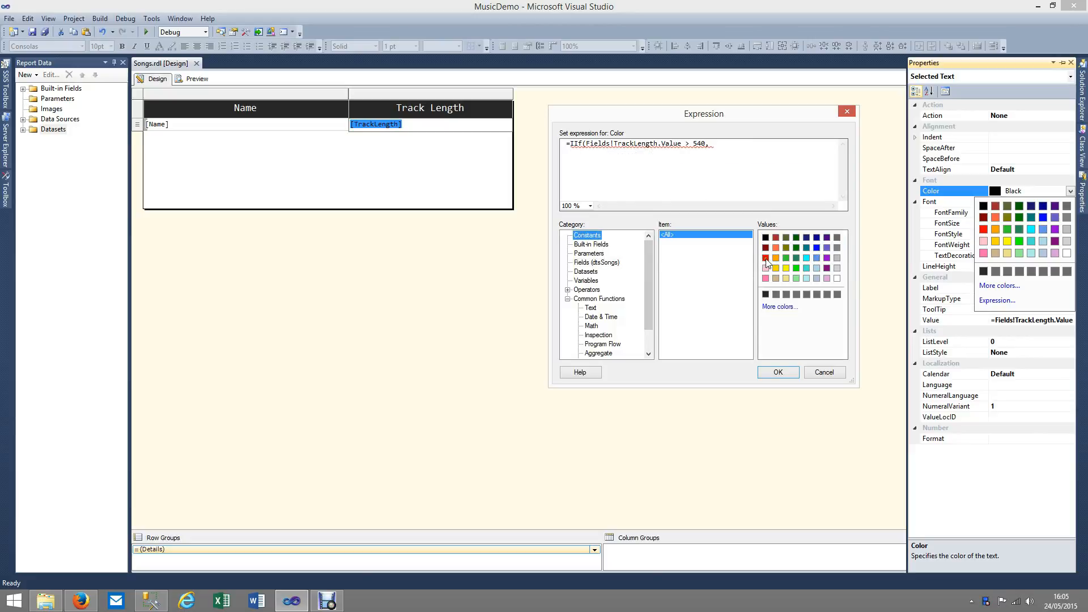
{"action": "double_click", "coordinate": [766, 258]}
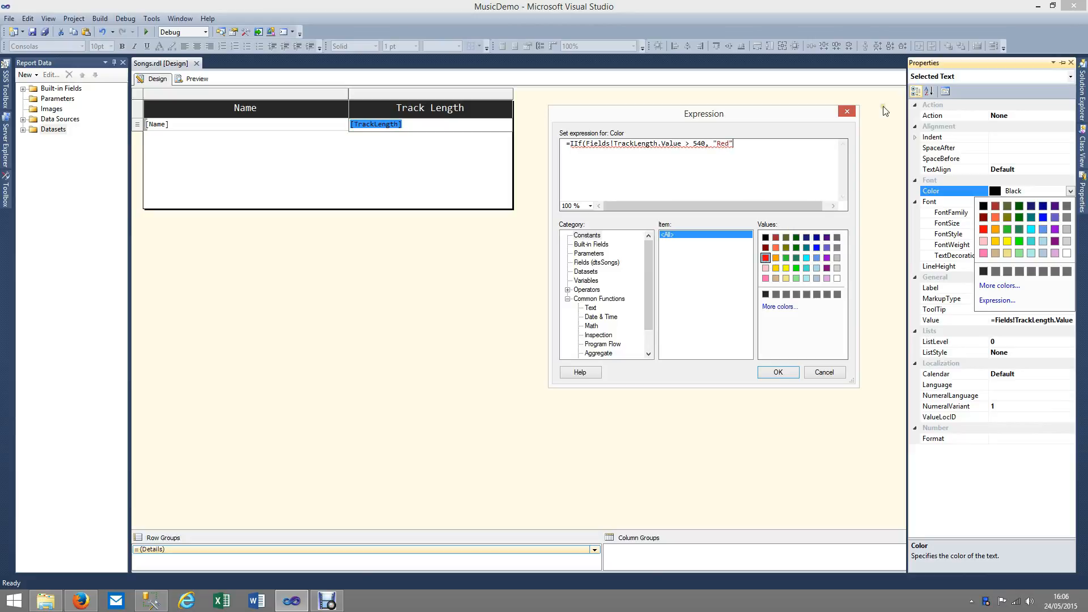
{"action": "type", "text": ","}
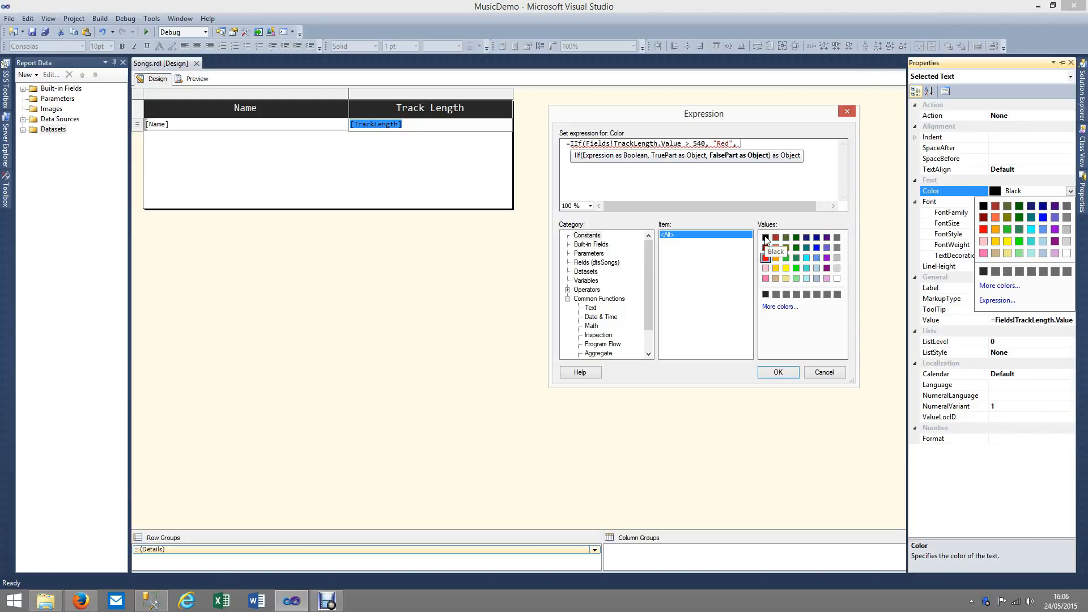
{"action": "type", "text": "Nothing"}
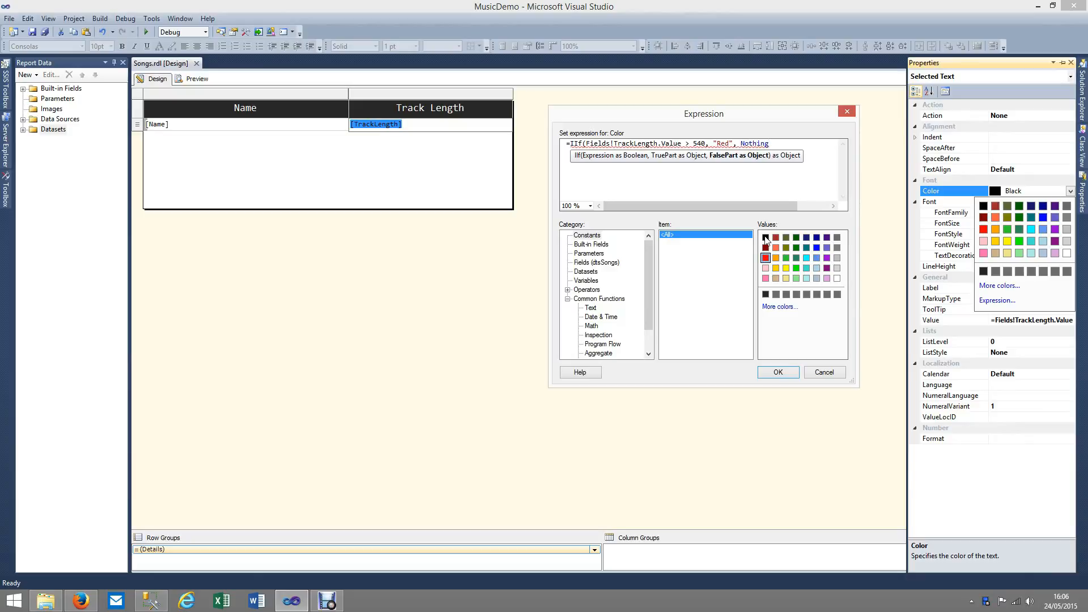
{"action": "type", "text": ")"}
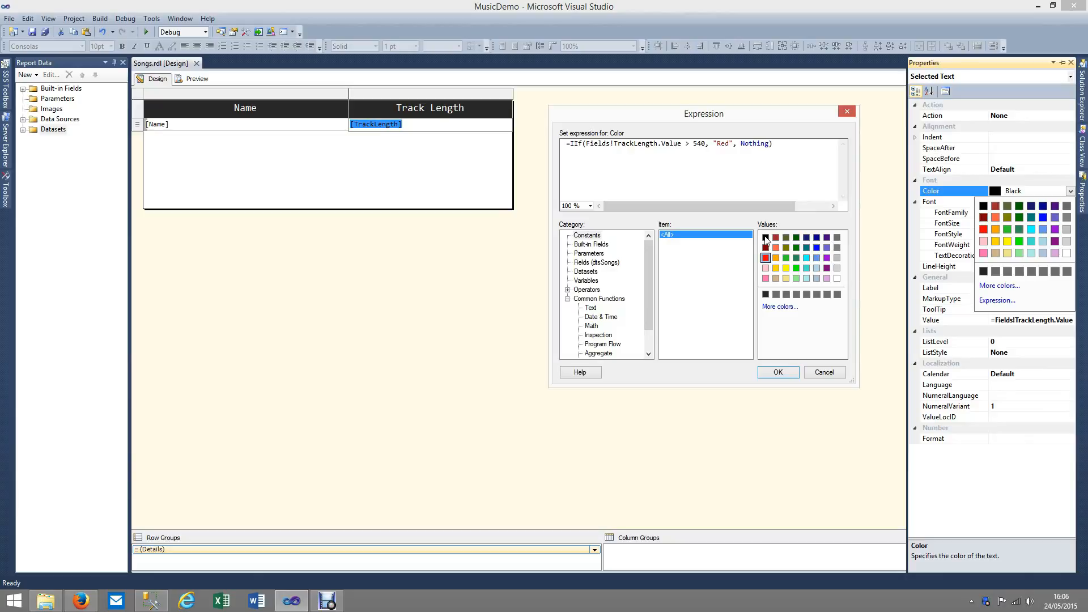
{"action": "left_click", "coordinate": [779, 372]}
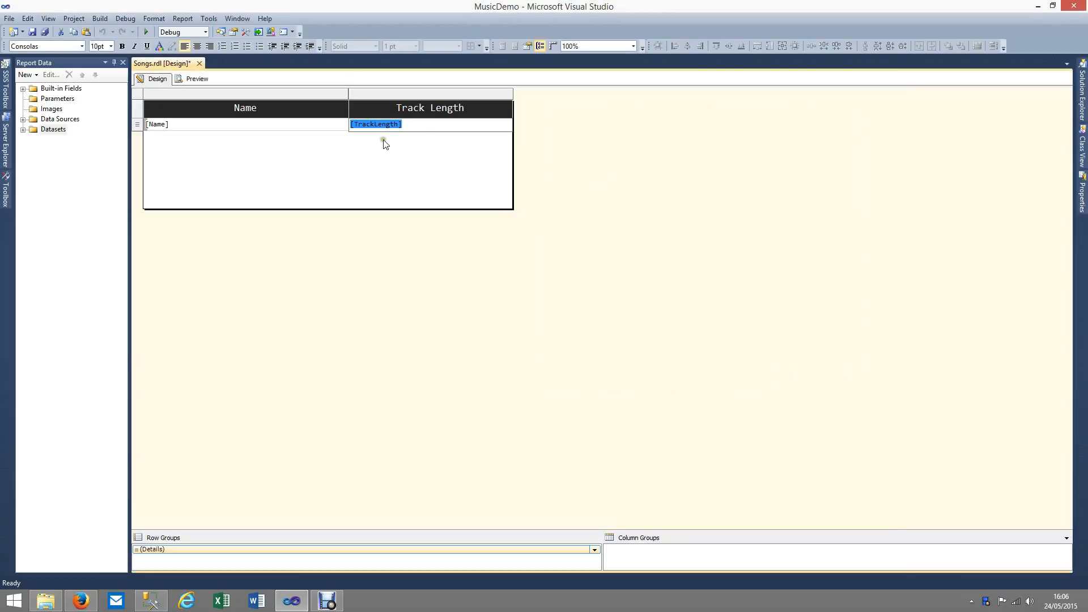
Preview the Songs report, check its first pages for track lengths coloured by the expression, and return to the design.
{"action": "left_click", "coordinate": [393, 152]}
{"action": "left_click", "coordinate": [198, 80]}
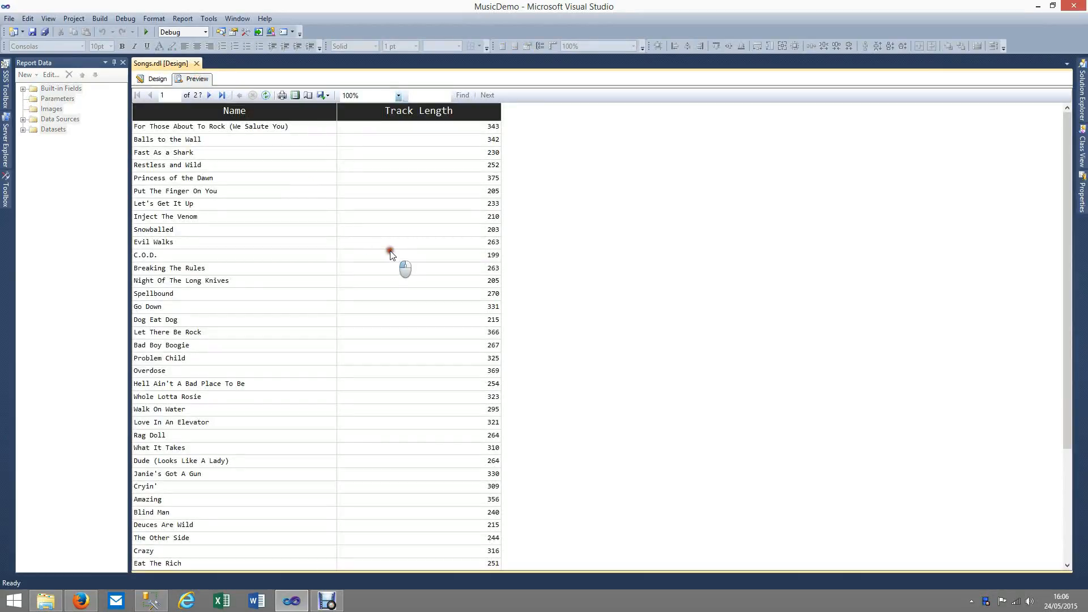
{"action": "scroll", "coordinate": [391, 254], "scroll_direction": "down", "scroll_amount": 1}
{"action": "scroll", "coordinate": [394, 254], "scroll_direction": "down", "scroll_amount": 6}
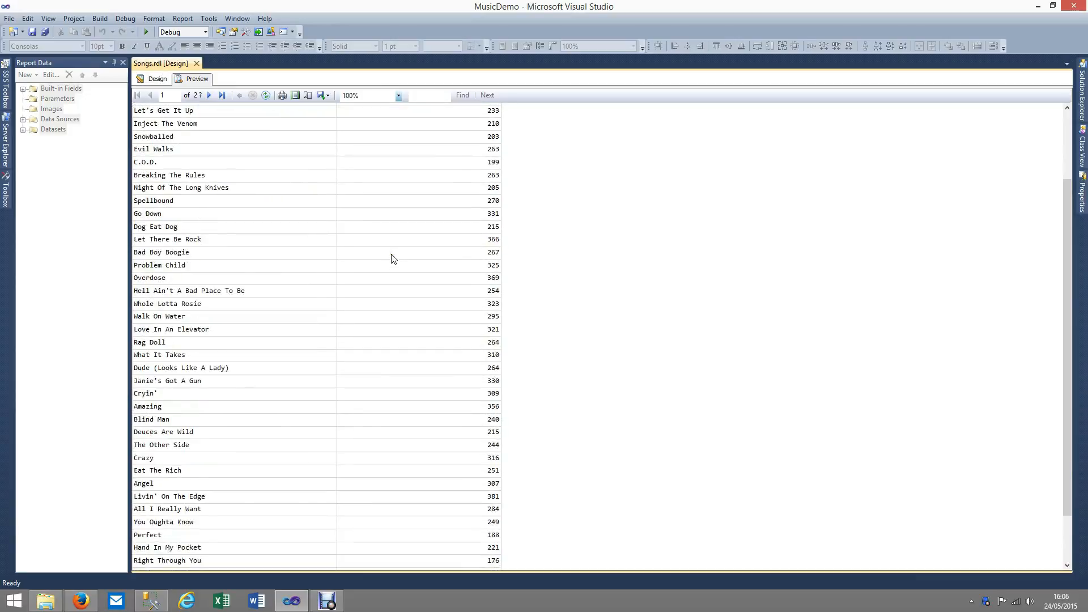
{"action": "scroll", "coordinate": [393, 259], "scroll_direction": "down", "scroll_amount": 10}
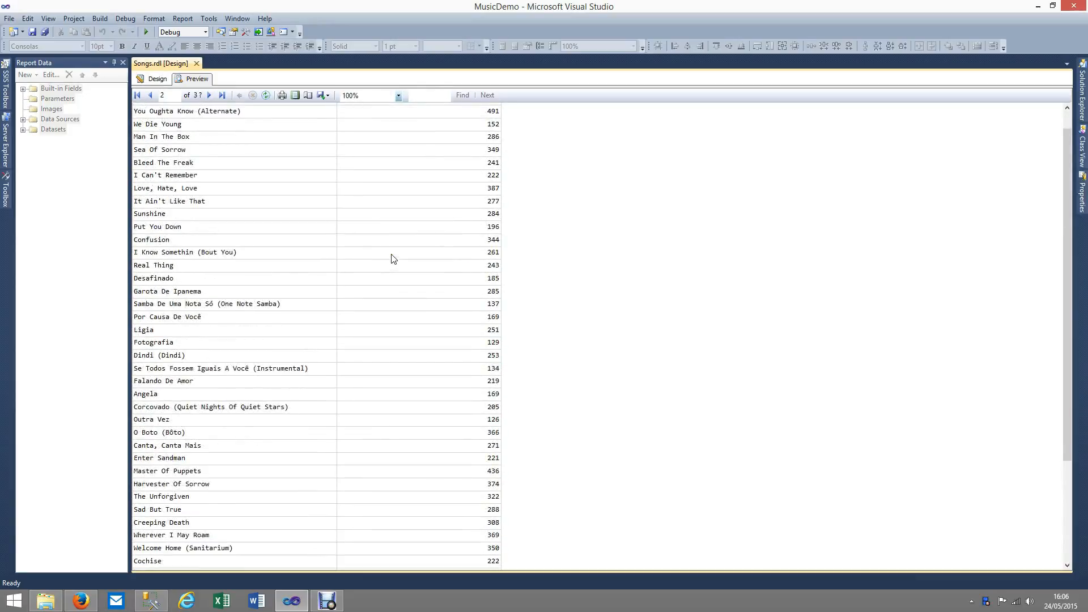
{"action": "scroll", "coordinate": [394, 259], "scroll_direction": "down", "scroll_amount": 15}
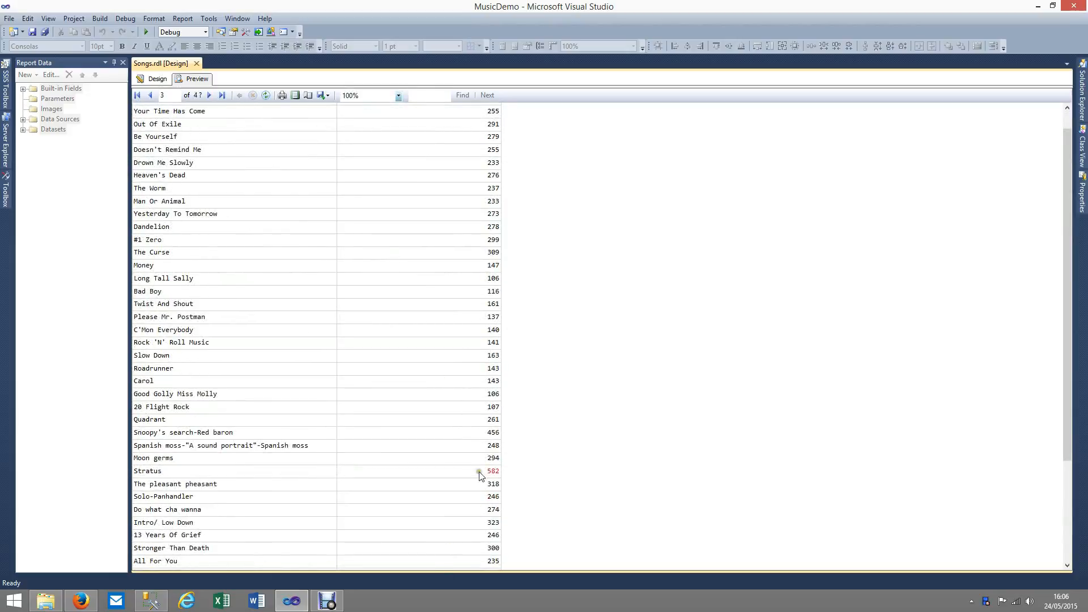
{"action": "left_click", "coordinate": [498, 471]}
{"action": "scroll", "coordinate": [1060, 400], "scroll_direction": "up", "scroll_amount": 1}
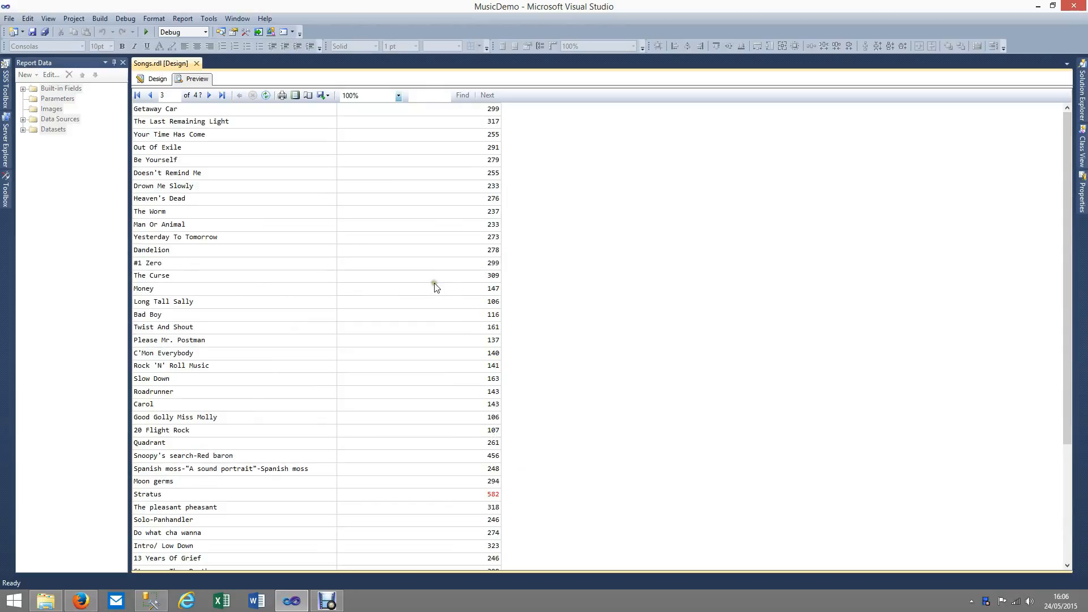
{"action": "scroll", "coordinate": [428, 283], "scroll_direction": "up", "scroll_amount": 3}
{"action": "scroll", "coordinate": [427, 283], "scroll_direction": "up", "scroll_amount": 10}
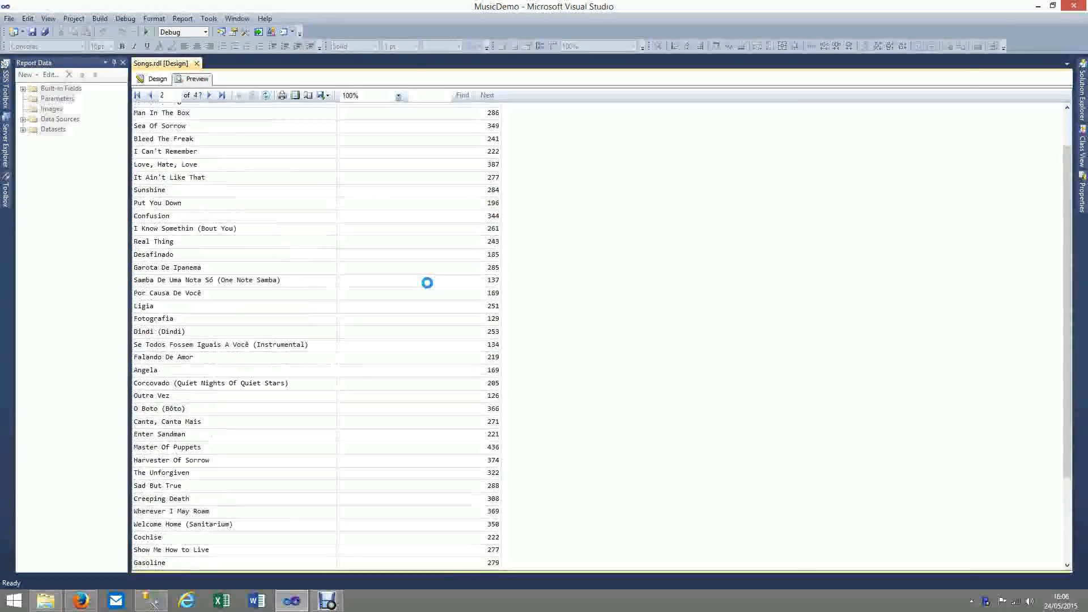
{"action": "scroll", "coordinate": [427, 283], "scroll_direction": "up", "scroll_amount": 3}
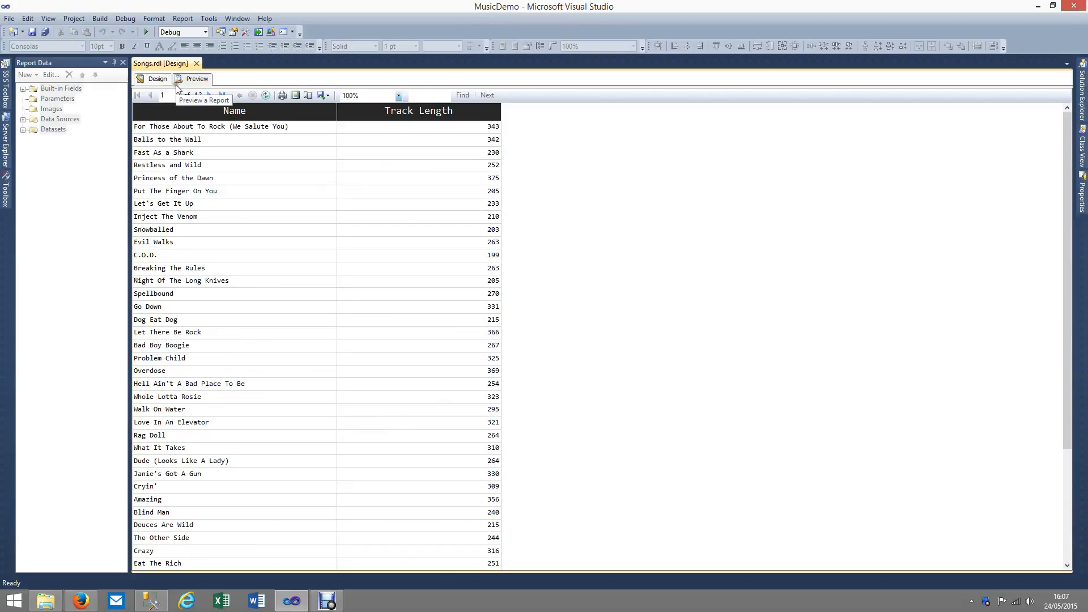
{"action": "left_click", "coordinate": [152, 81]}
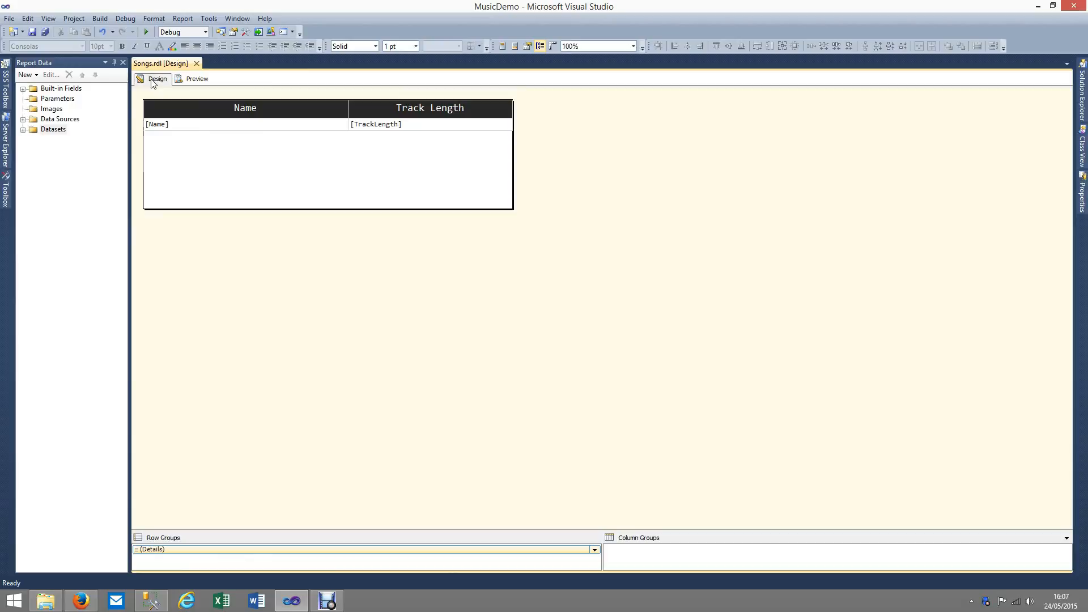
Open the expression editor for the BackgroundColor of the table's whole data row and clear the existing expression.
{"action": "left_click", "coordinate": [189, 129]}
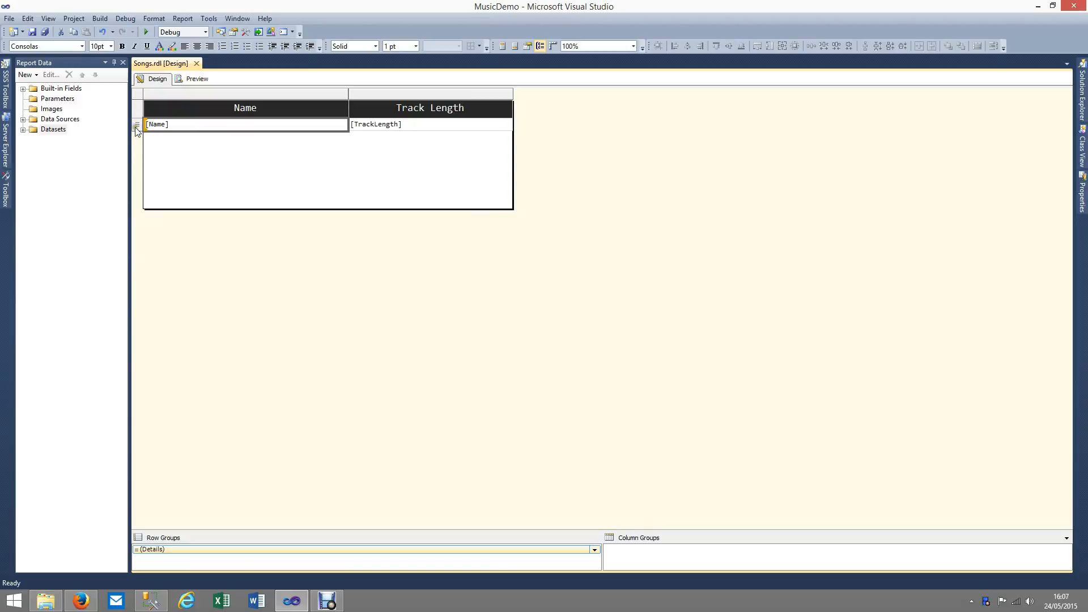
{"action": "left_click", "coordinate": [137, 125]}
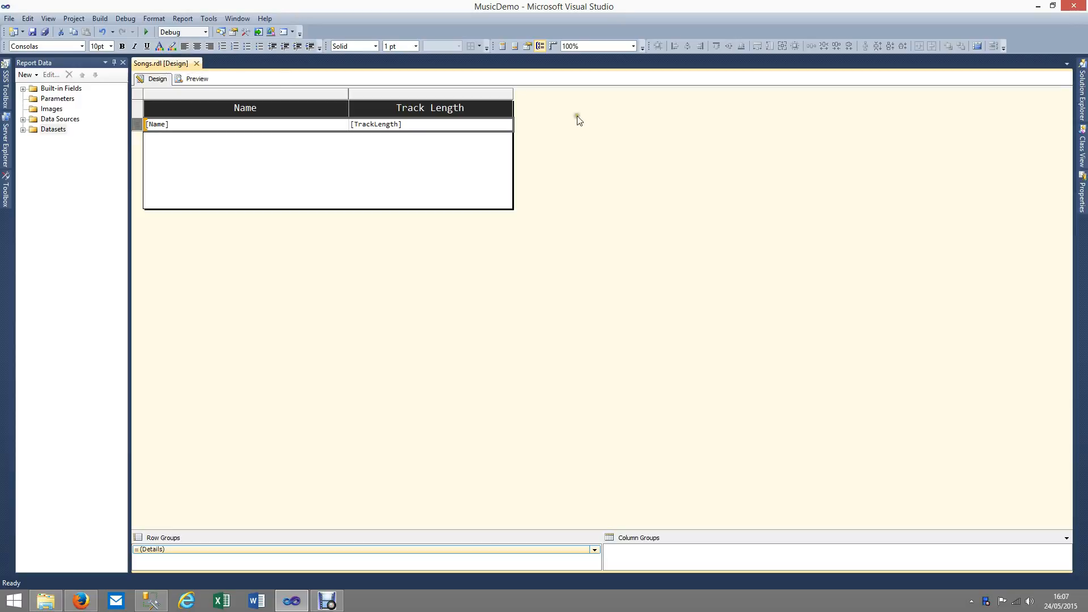
{"action": "mouse_move", "coordinate": [1084, 190]}
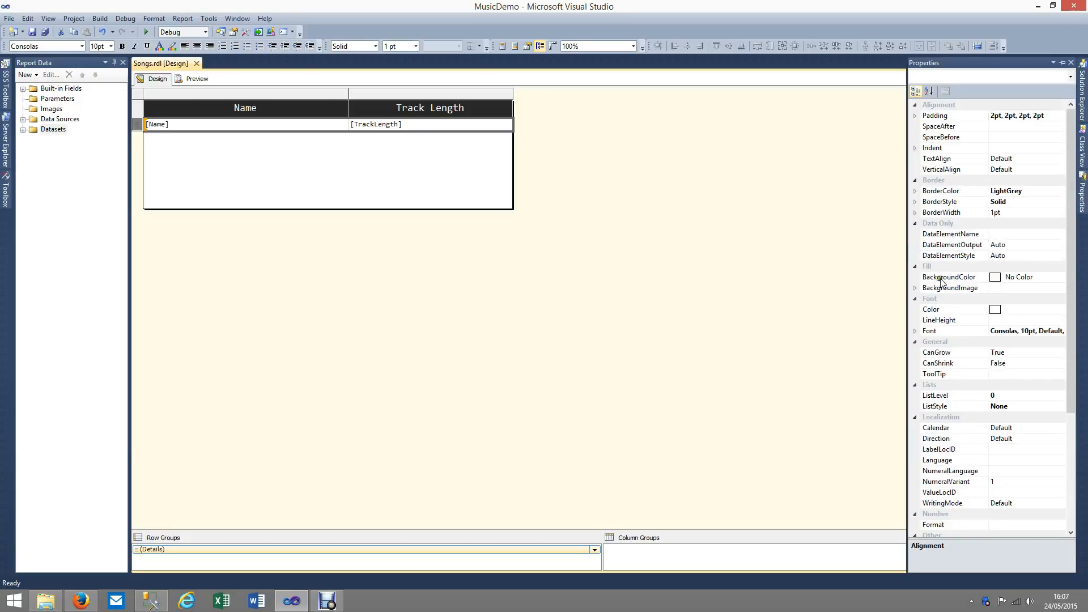
{"action": "left_click", "coordinate": [1020, 278]}
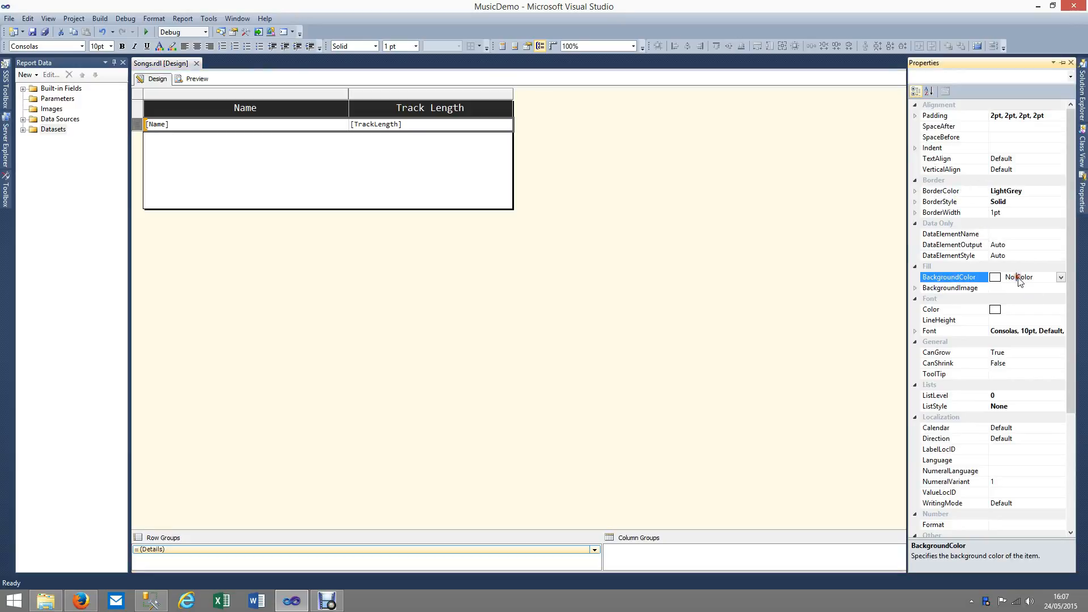
{"action": "left_click", "coordinate": [1061, 278]}
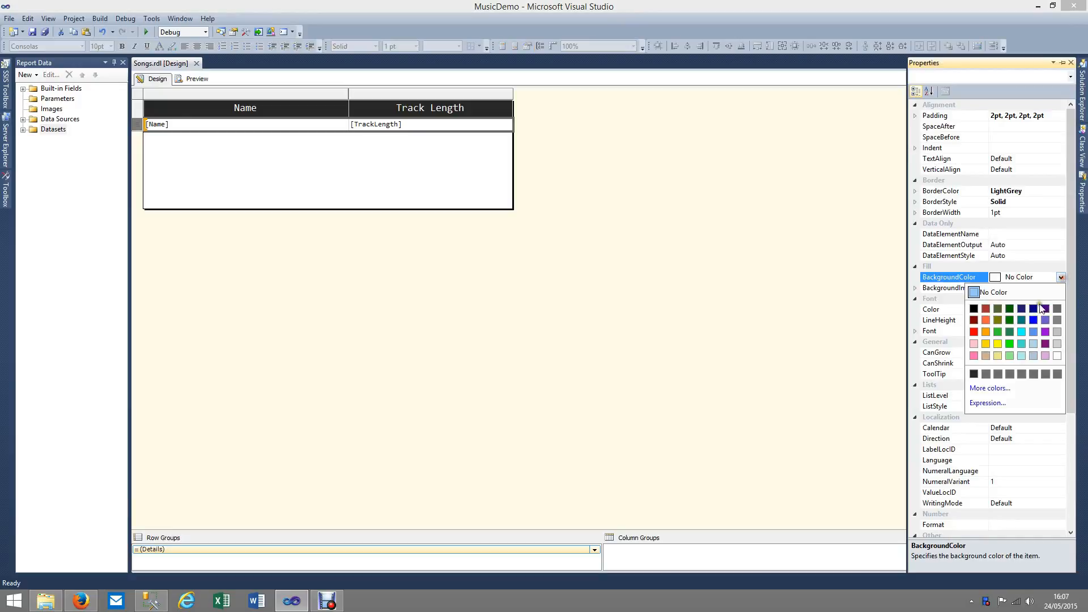
{"action": "left_click", "coordinate": [986, 404]}
{"action": "left_click_drag", "start_coordinate": [834, 246], "coordinate": [781, 244]}
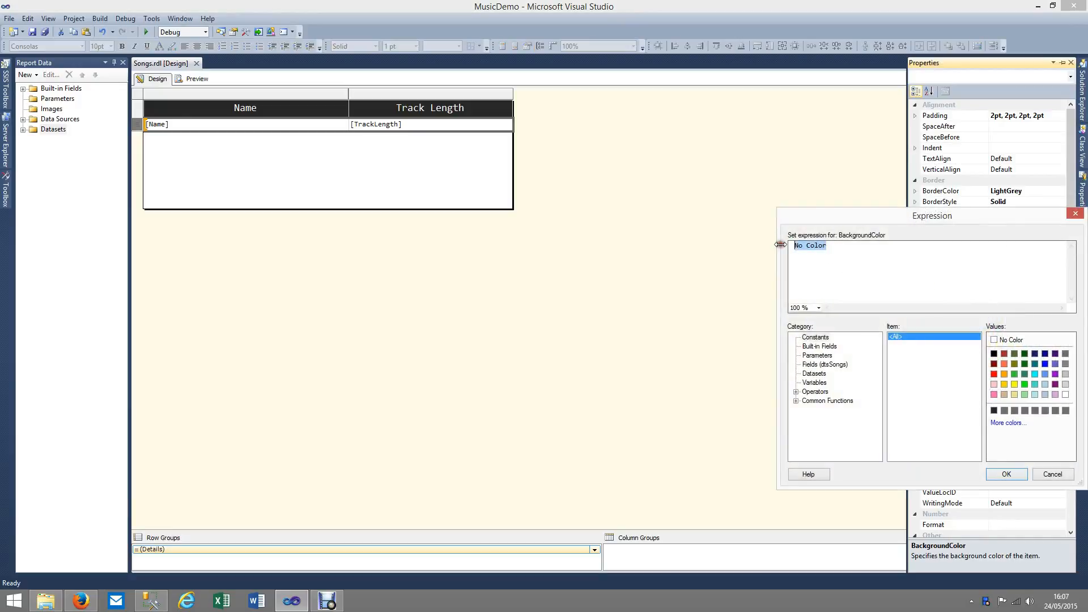
{"action": "key", "text": "Delete"}
Insert the IIf program flow function into the data row's BackgroundColor expression.
{"action": "left_click", "coordinate": [796, 400]}
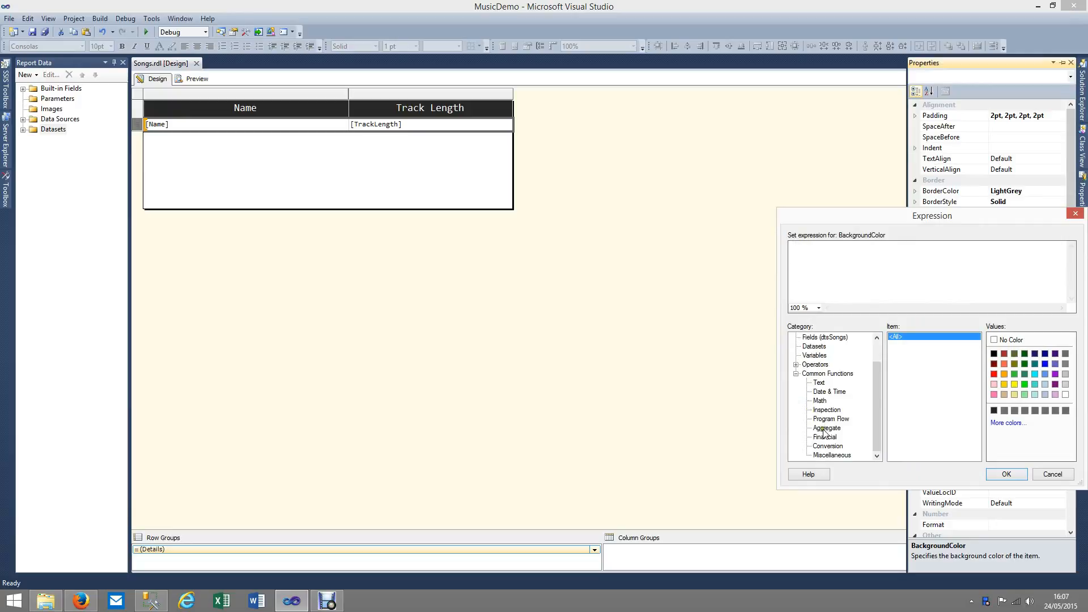
{"action": "left_click", "coordinate": [831, 419]}
{"action": "double_click", "coordinate": [894, 344]}
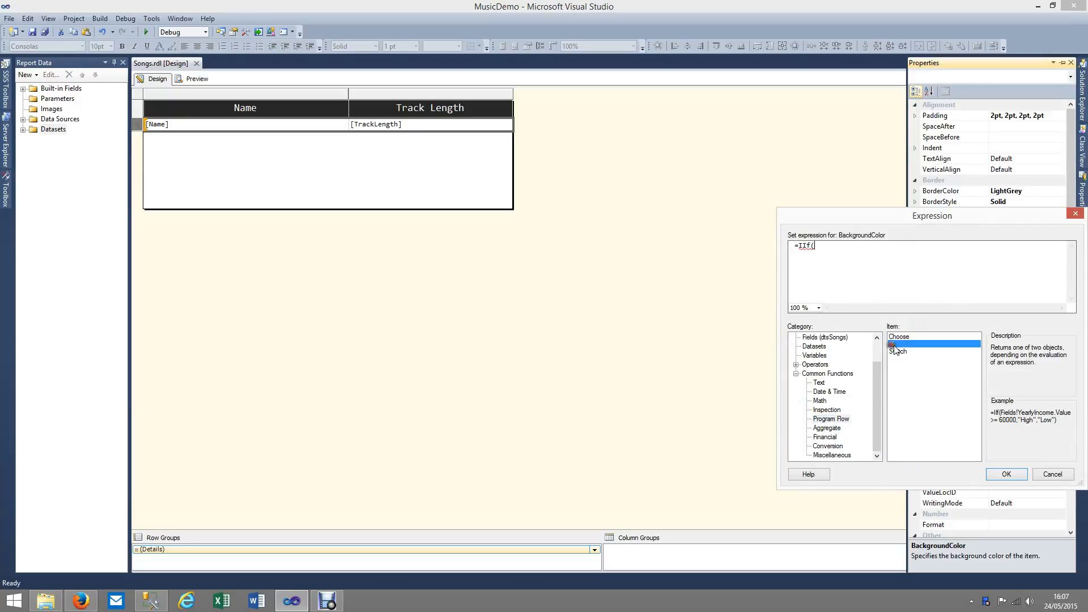
Add the condition RowNumber(Nothing) Mod 2 = 0 to the IIf function in the data row's BackgroundColor expression.
{"action": "mouse_move", "coordinate": [876, 383]}
{"action": "left_mouse_down"}
{"action": "mouse_move", "coordinate": [876, 363]}
{"action": "mouse_move", "coordinate": [881, 387]}
{"action": "left_mouse_up"}
{"action": "left_click", "coordinate": [825, 455]}
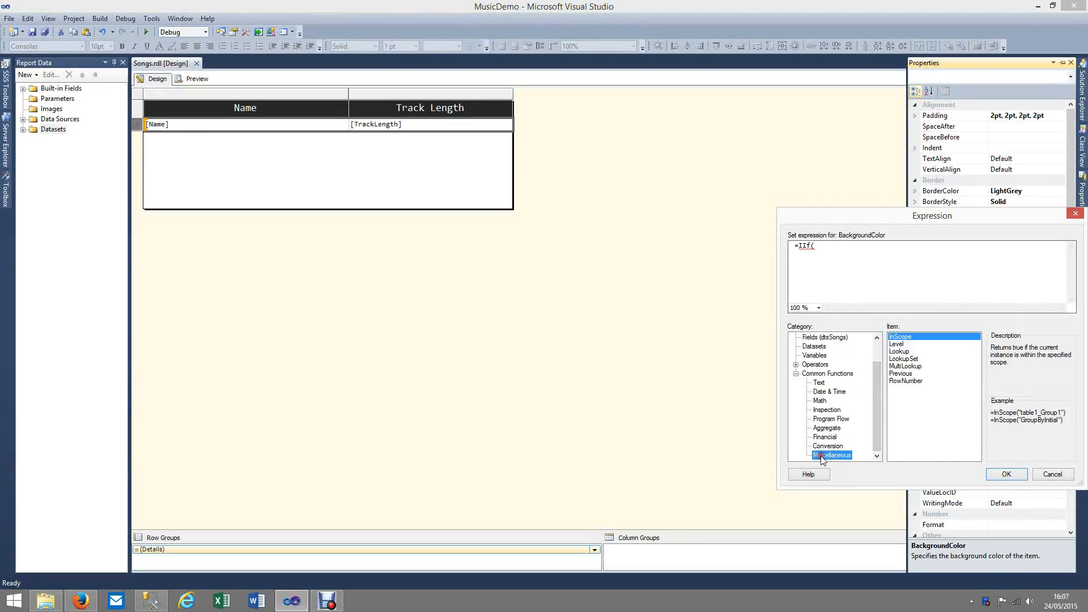
{"action": "double_click", "coordinate": [905, 381]}
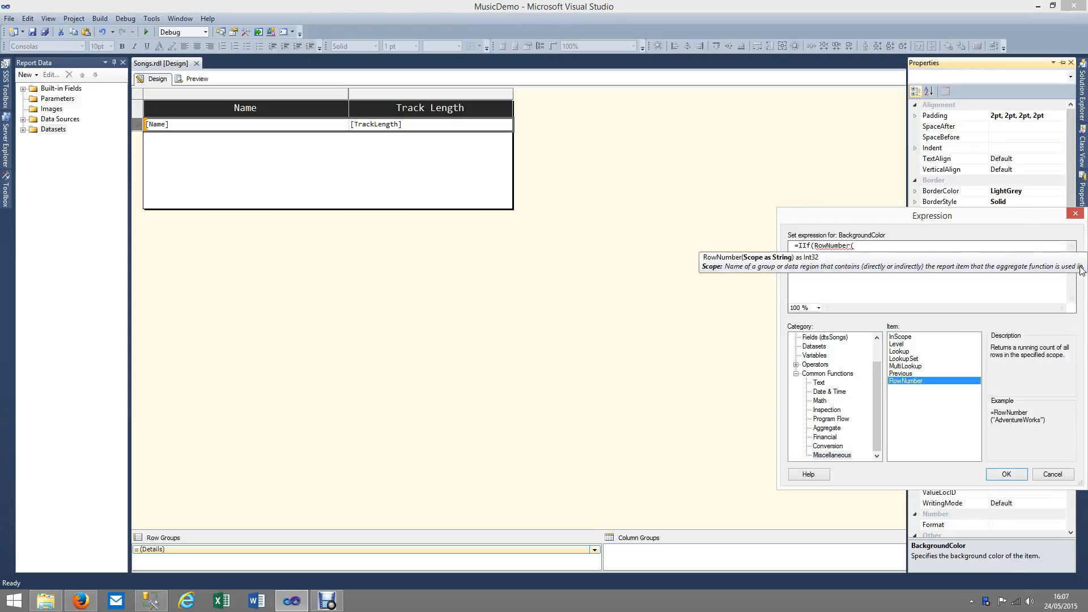
{"action": "type", "text": "Nothing)"}
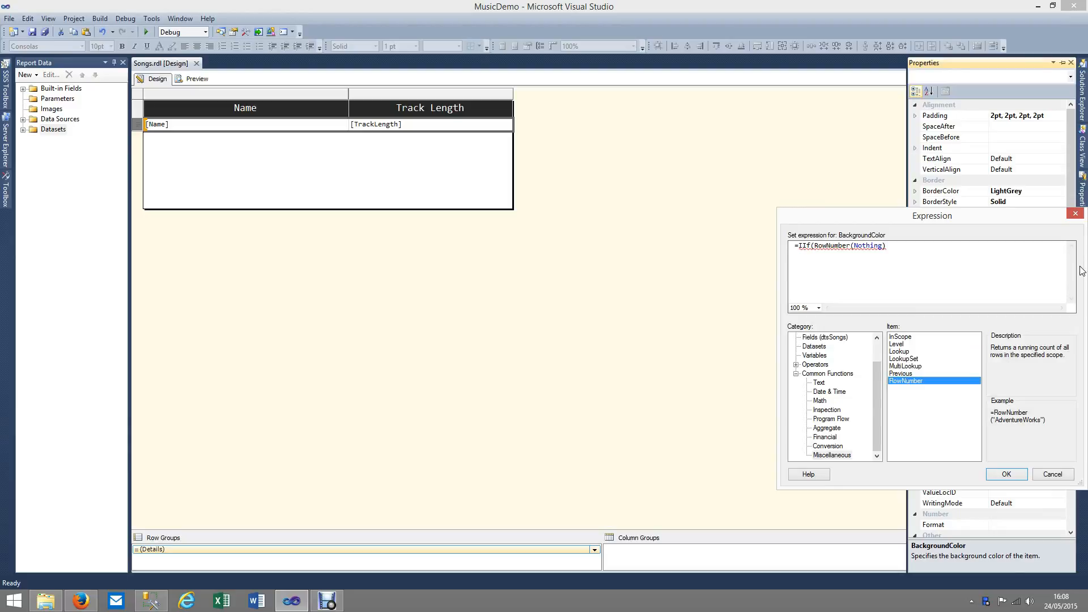
{"action": "type", "text": " Mod 2 = 0,"}
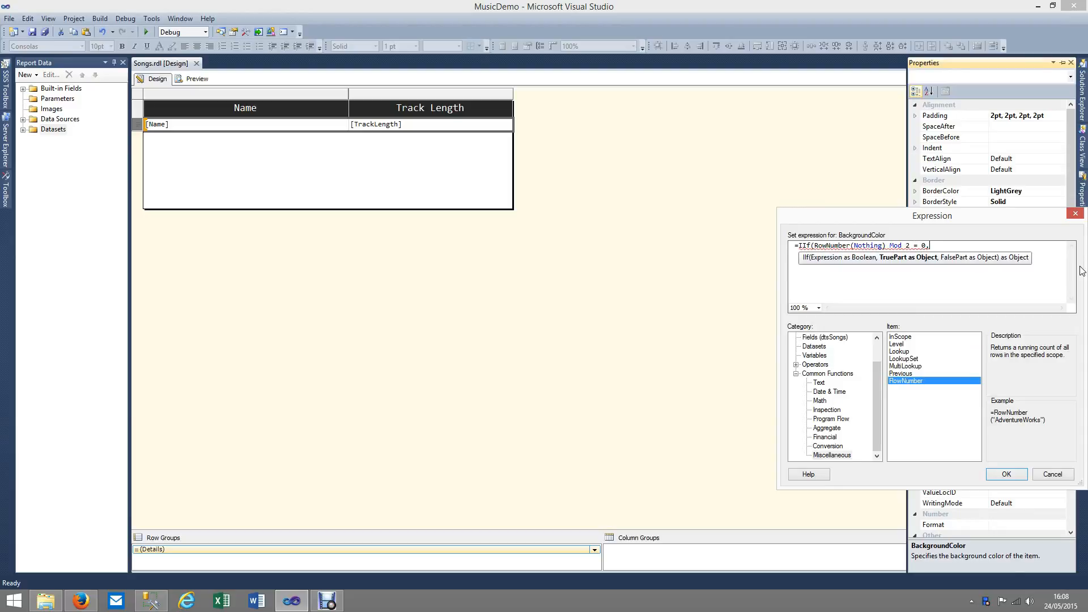
Complete the BackgroundColor expression with the colour constant "Silver" as the true part and Nothing as the false part.
{"action": "scroll", "coordinate": [811, 347], "scroll_direction": "up", "scroll_amount": 1}
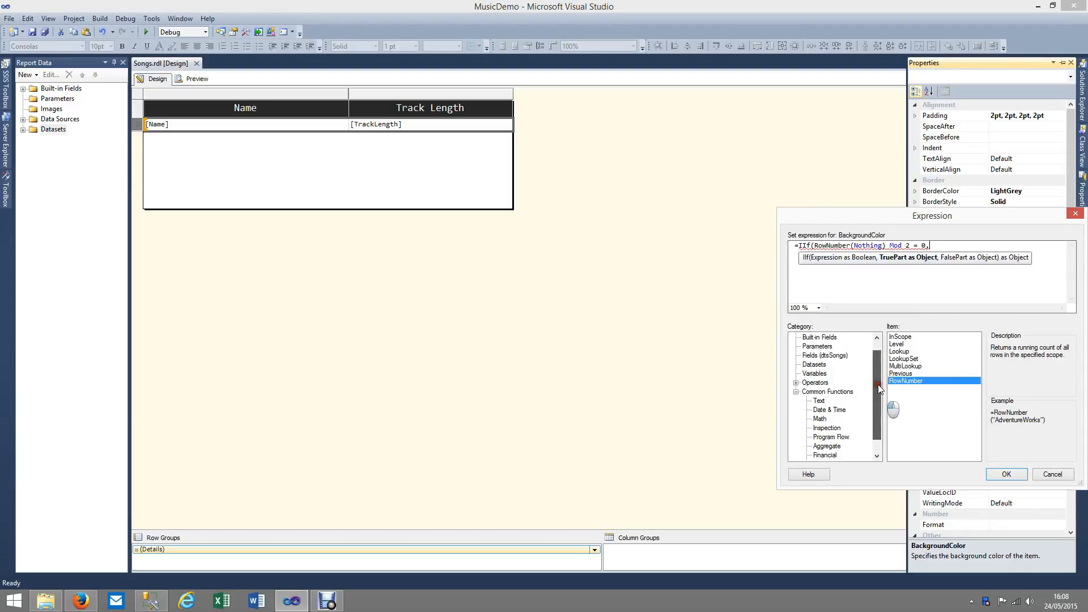
{"action": "left_click", "coordinate": [812, 338]}
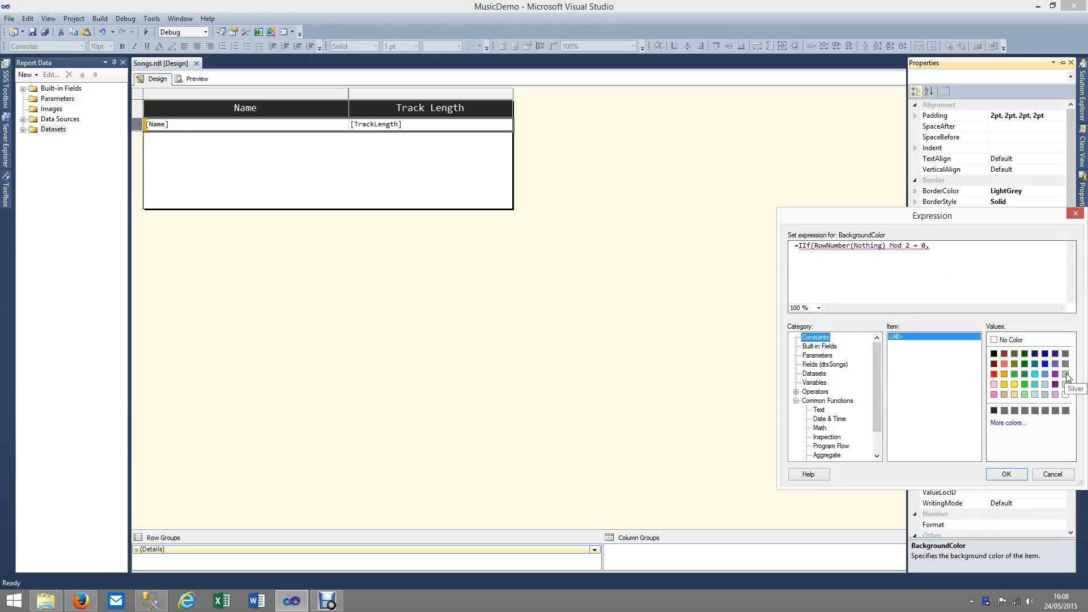
{"action": "left_click", "coordinate": [1065, 375]}
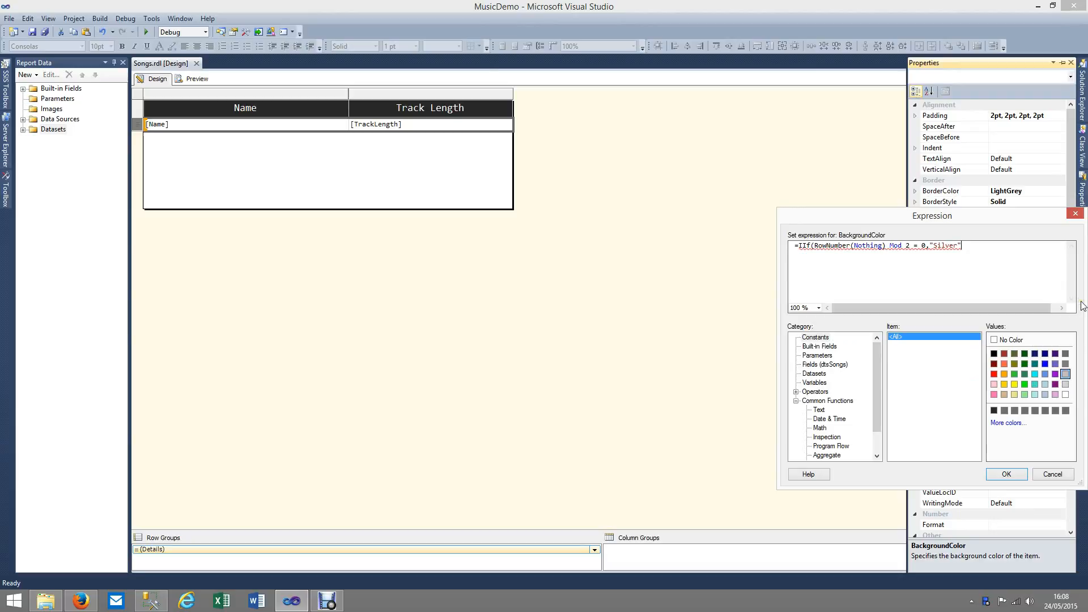
{"action": "type", "text": ", Nothing"}
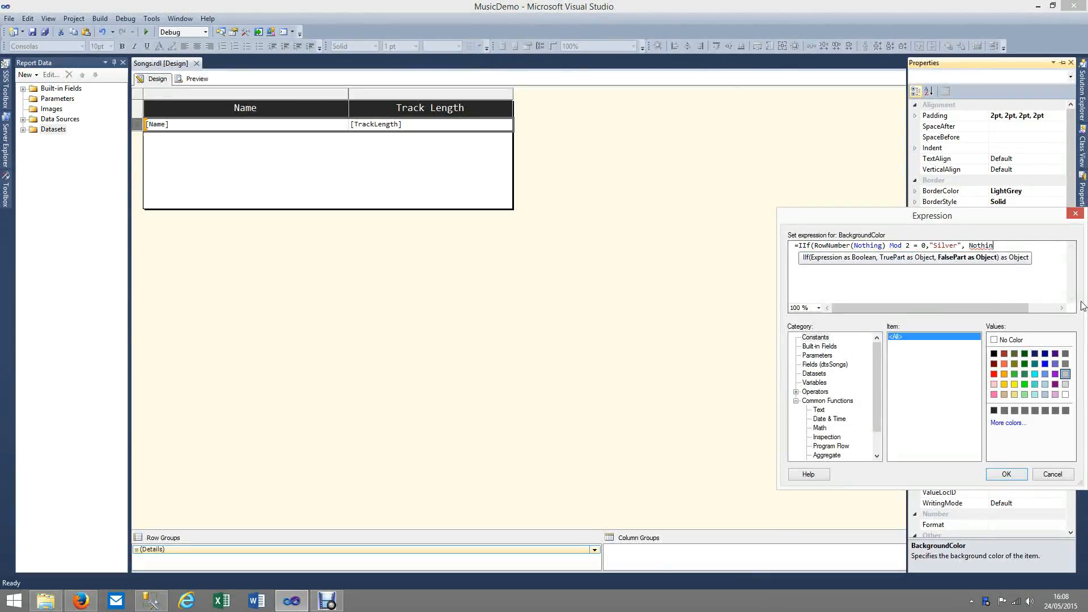
{"action": "type", "text": ")"}
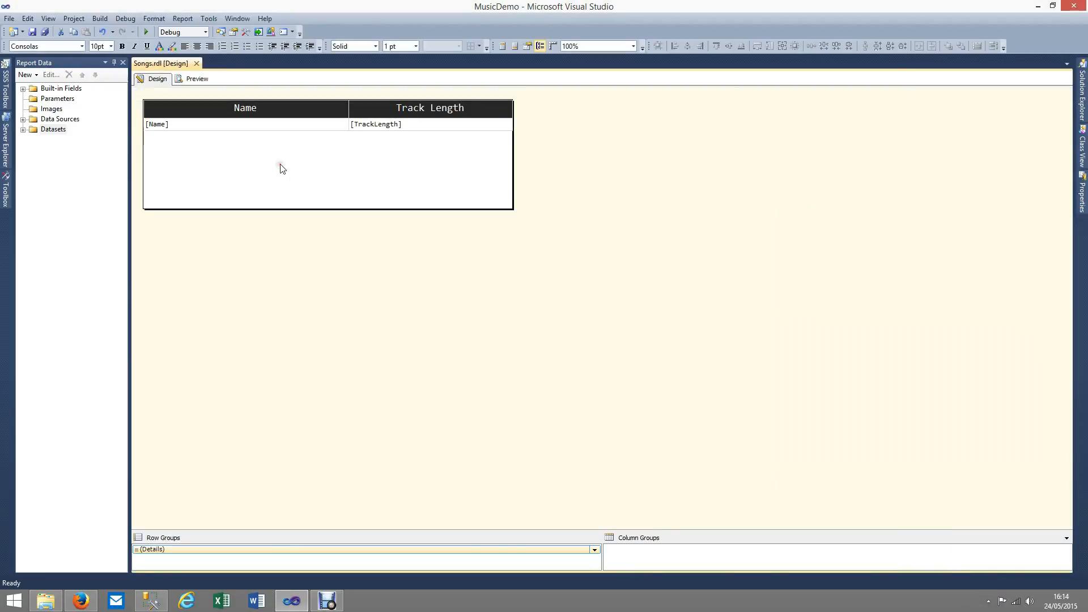
Add a page footer to the report and place a widened Page Number built-in field at its left edge.
{"action": "right_click", "coordinate": [280, 164]}
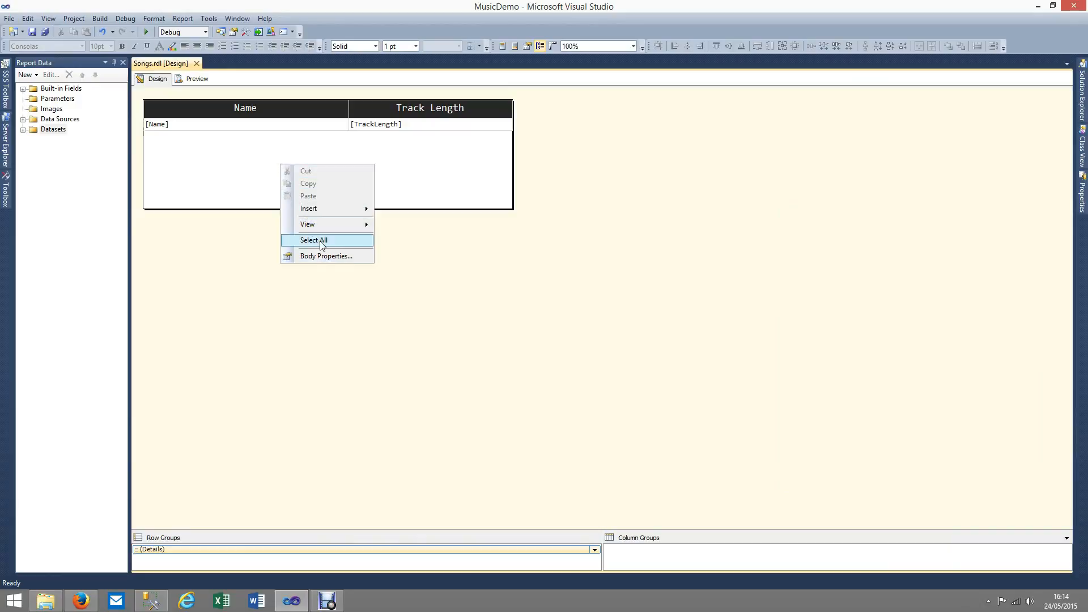
{"action": "mouse_move", "coordinate": [324, 209]}
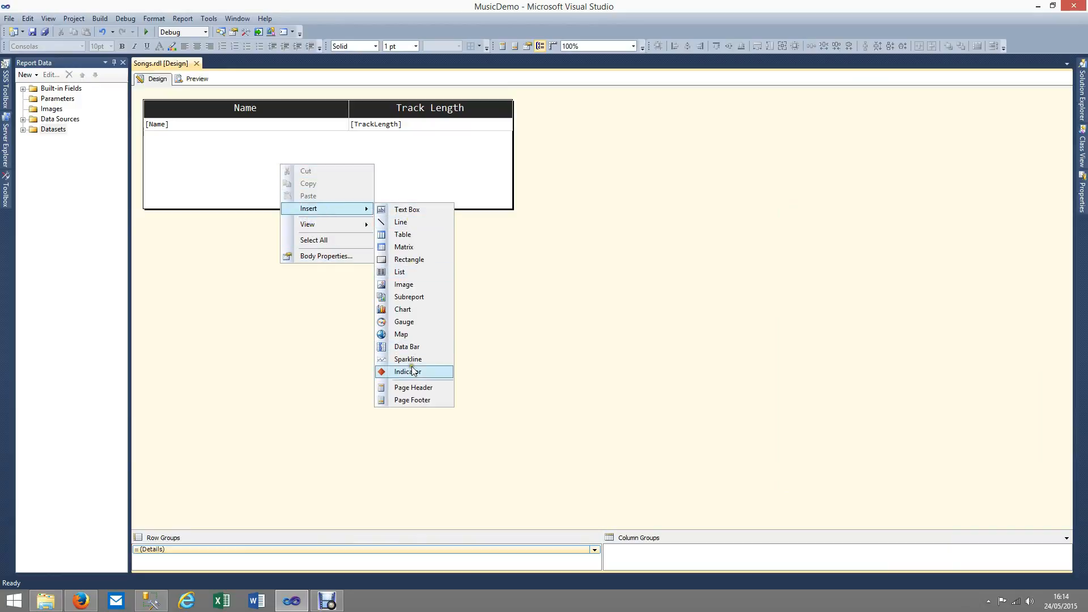
{"action": "left_click", "coordinate": [413, 400]}
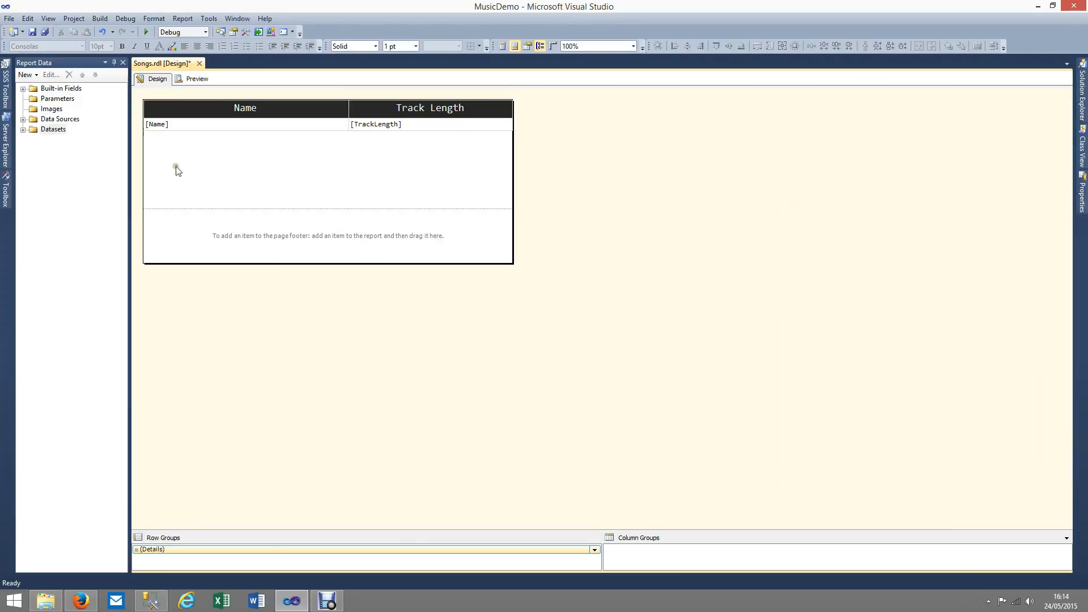
{"action": "left_click", "coordinate": [23, 89]}
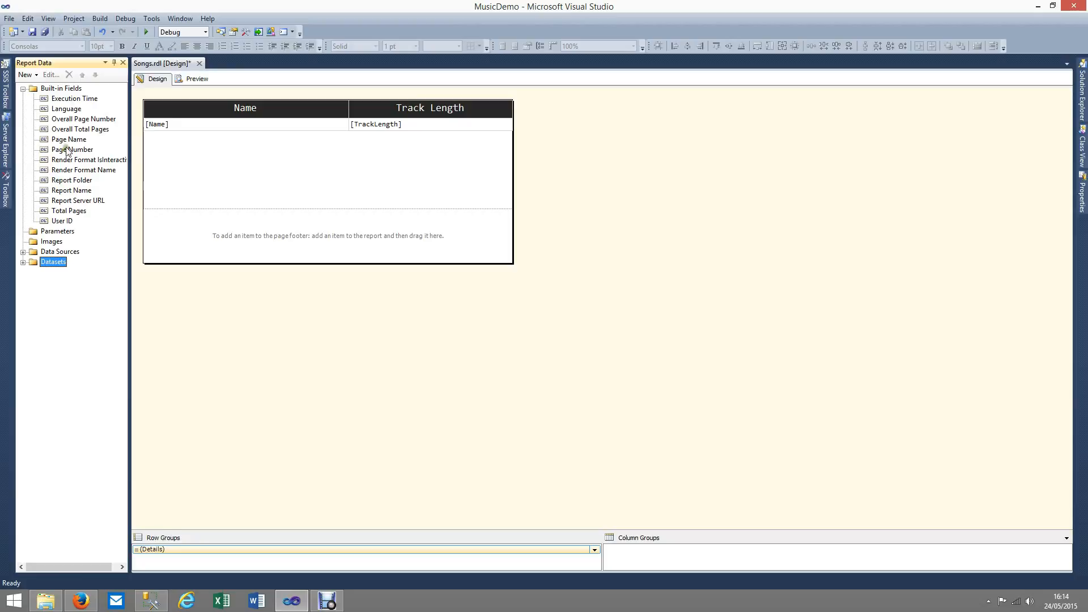
{"action": "left_click_drag", "start_coordinate": [67, 152], "coordinate": [144, 221]}
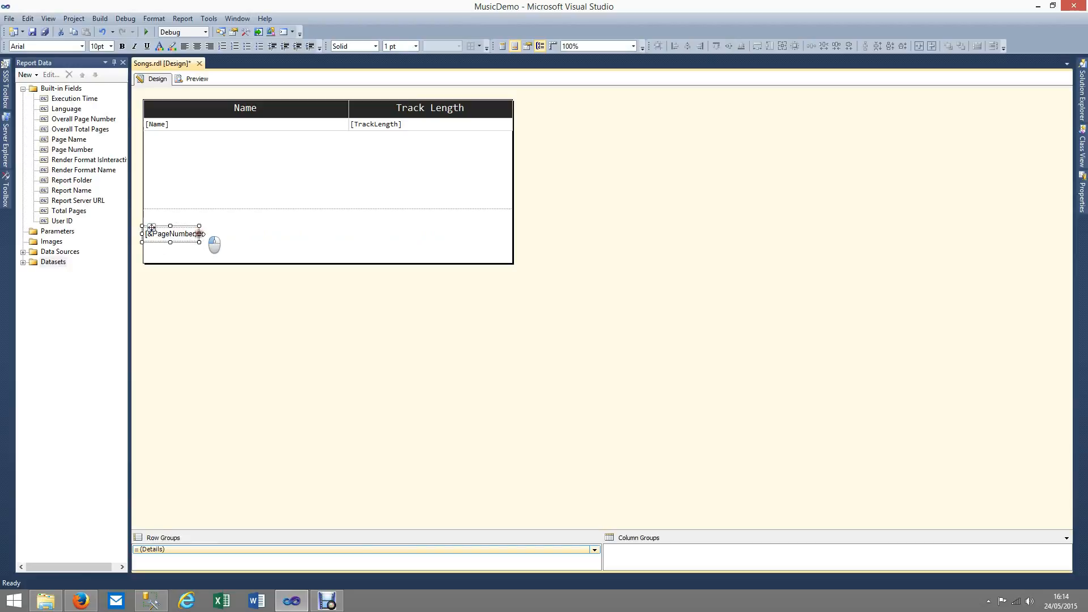
{"action": "left_click_drag", "start_coordinate": [199, 233], "coordinate": [216, 234]}
Place the Report Name built-in field at the footer's right edge, widen it and align it with the page number field.
{"action": "left_click_drag", "start_coordinate": [61, 193], "coordinate": [465, 236]}
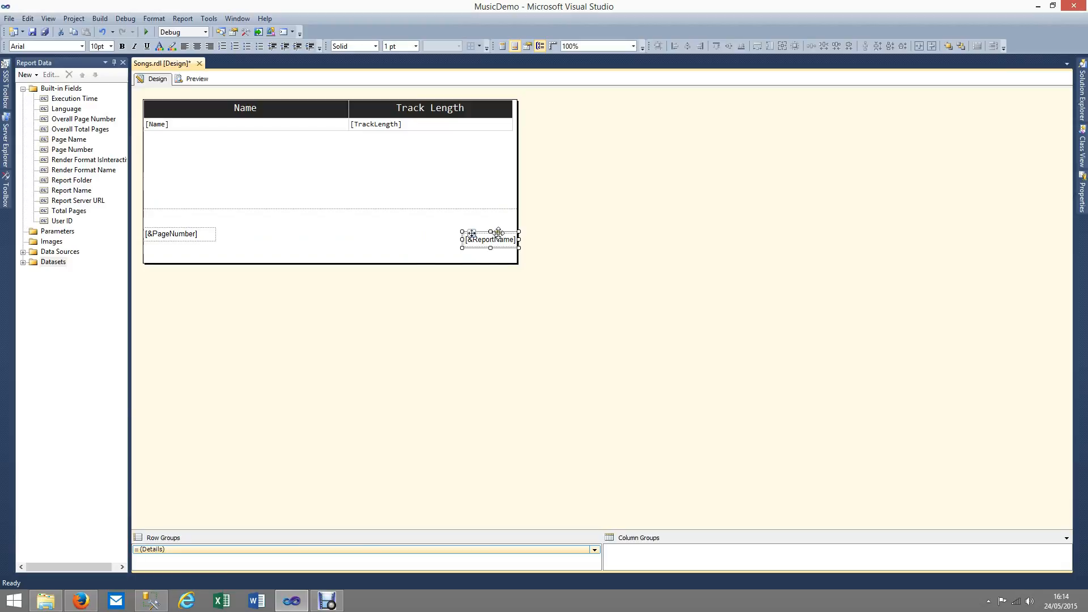
{"action": "left_click_drag", "start_coordinate": [461, 240], "coordinate": [427, 229]}
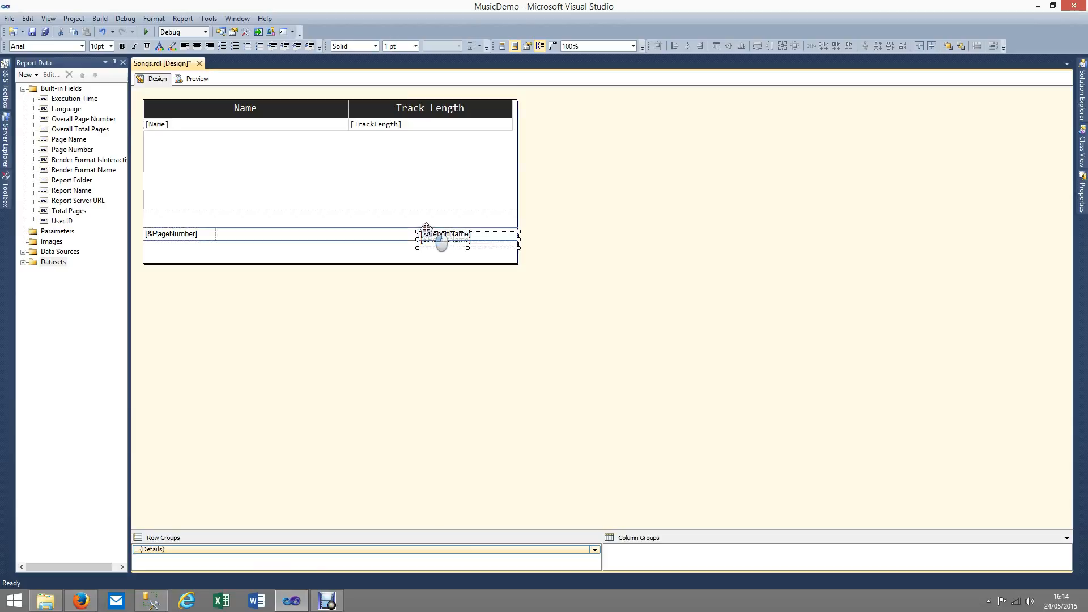
{"action": "left_click_drag", "start_coordinate": [427, 229], "coordinate": [427, 228]}
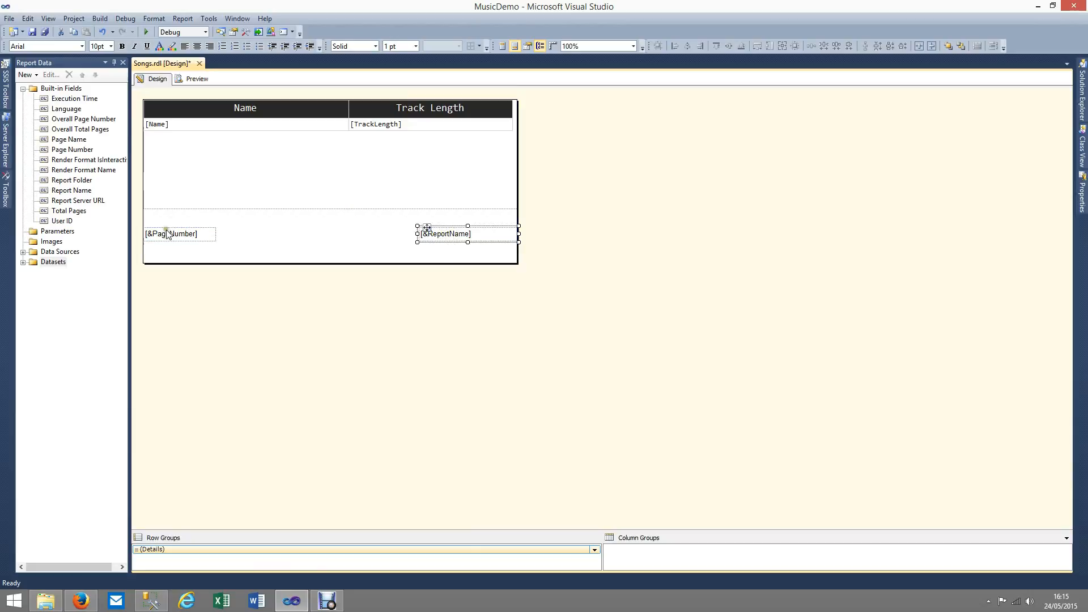
{"action": "left_click", "coordinate": [348, 233]}
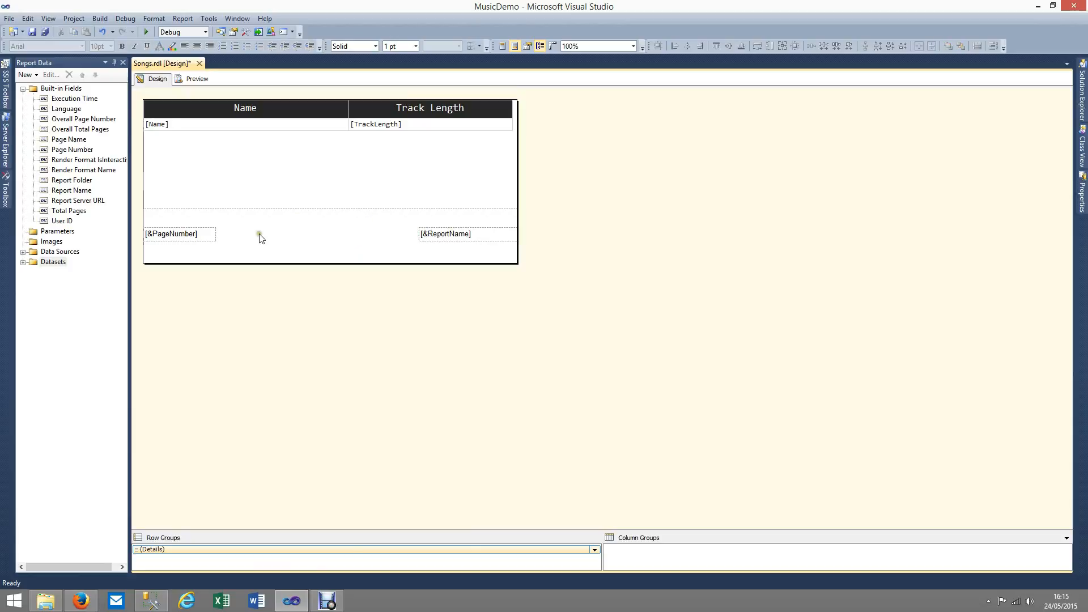
Preview the Songs report, check the row shading and the footer on the first page, and return to the design.
{"action": "left_click", "coordinate": [190, 80]}
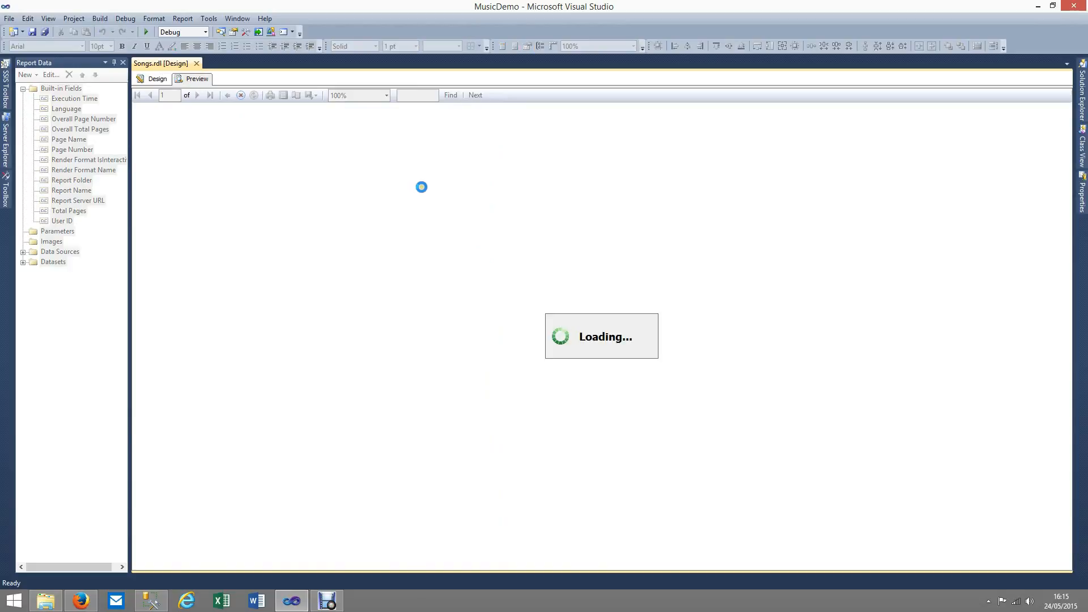
{"action": "scroll", "coordinate": [597, 249], "scroll_direction": "down", "scroll_amount": 3}
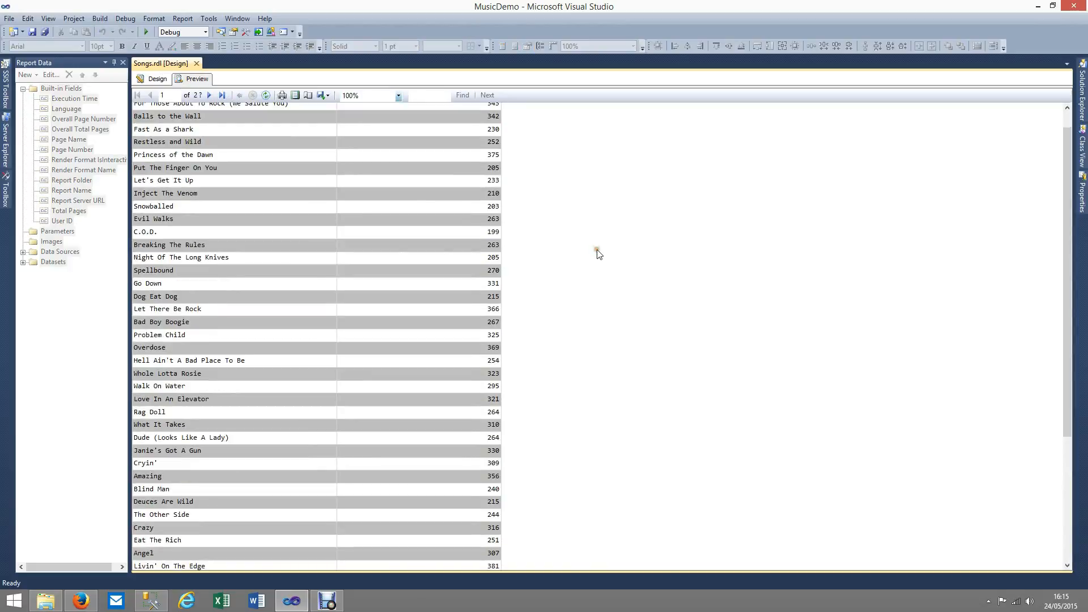
{"action": "scroll", "coordinate": [600, 256], "scroll_direction": "down", "scroll_amount": 5}
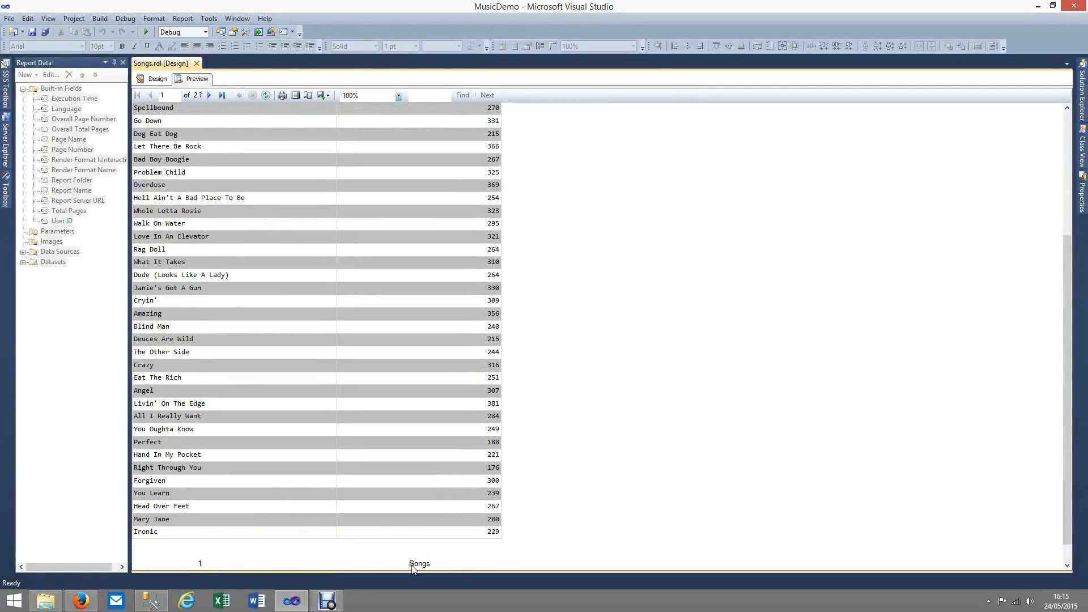
{"action": "scroll", "coordinate": [397, 377], "scroll_direction": "up", "scroll_amount": 8}
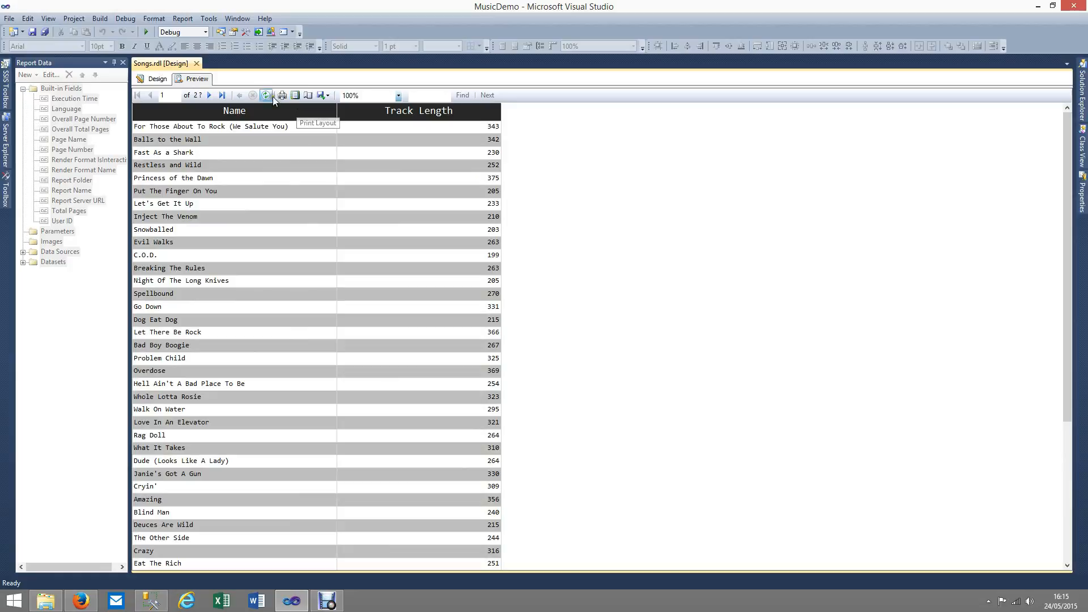
{"action": "left_click", "coordinate": [151, 80]}
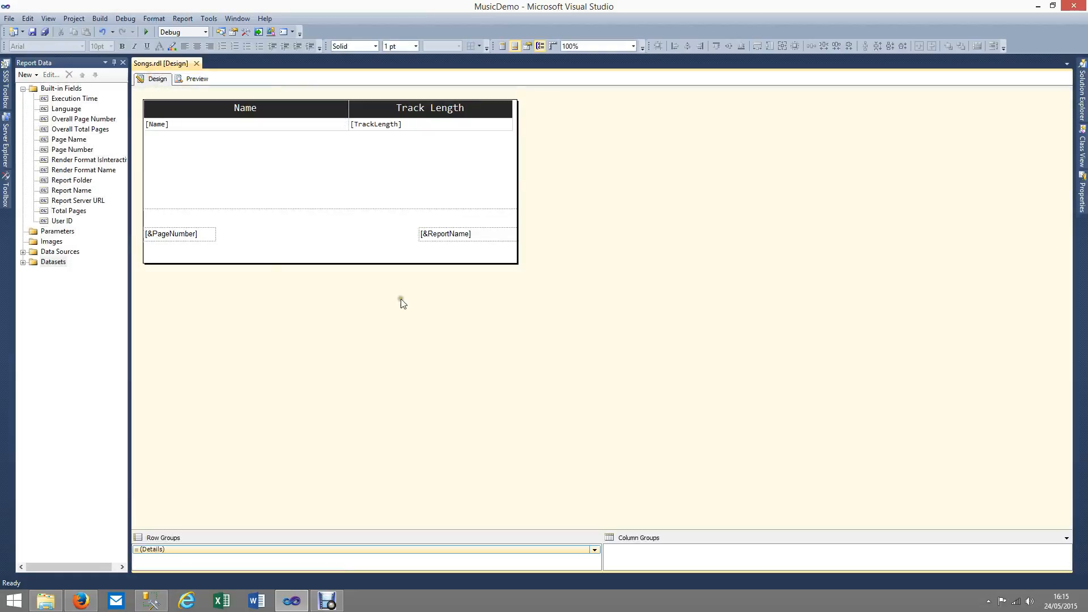
Add a page header to the Songs report and collapse the built-in fields list.
{"action": "right_click", "coordinate": [364, 155]}
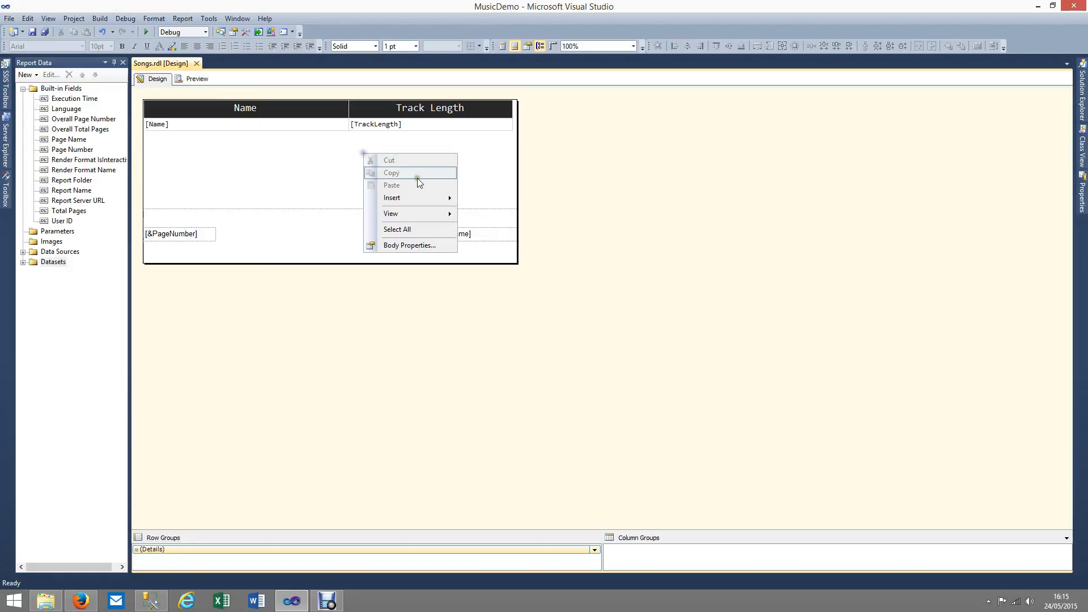
{"action": "mouse_move", "coordinate": [410, 197]}
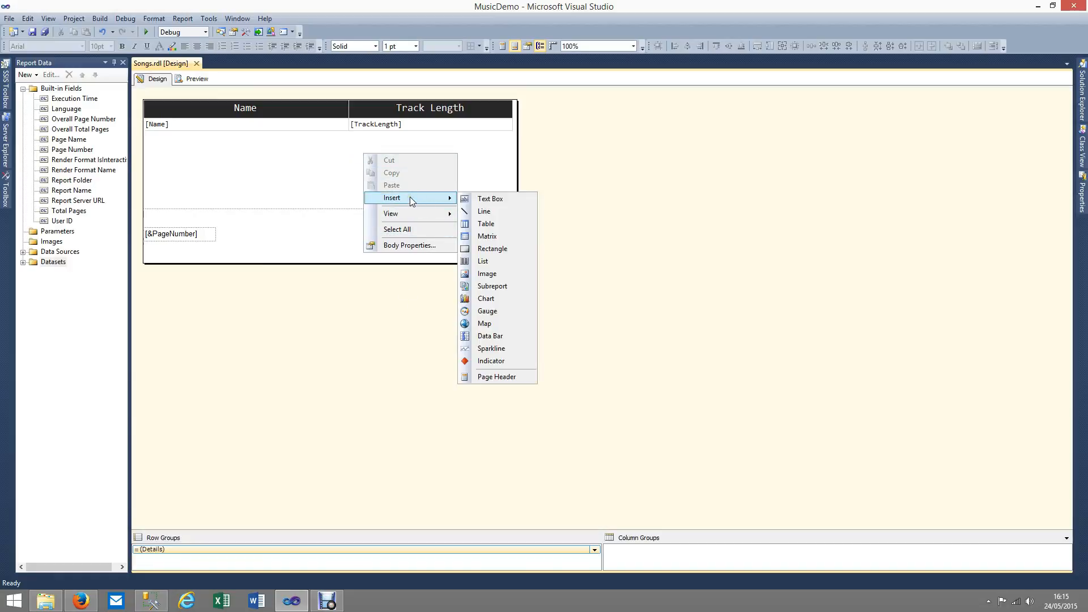
{"action": "left_click", "coordinate": [498, 378]}
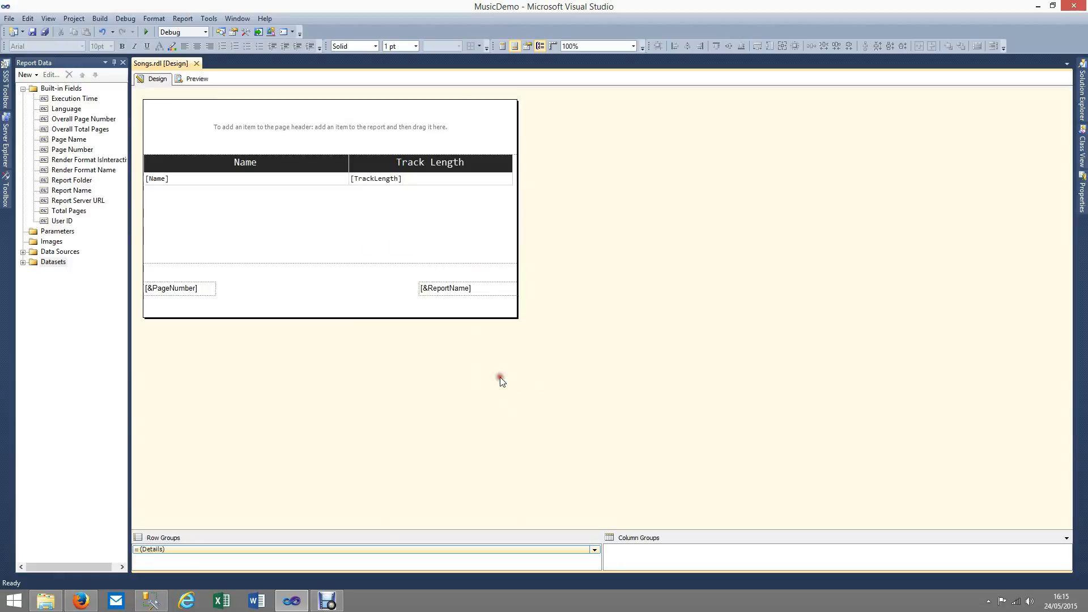
{"action": "left_click", "coordinate": [23, 89]}
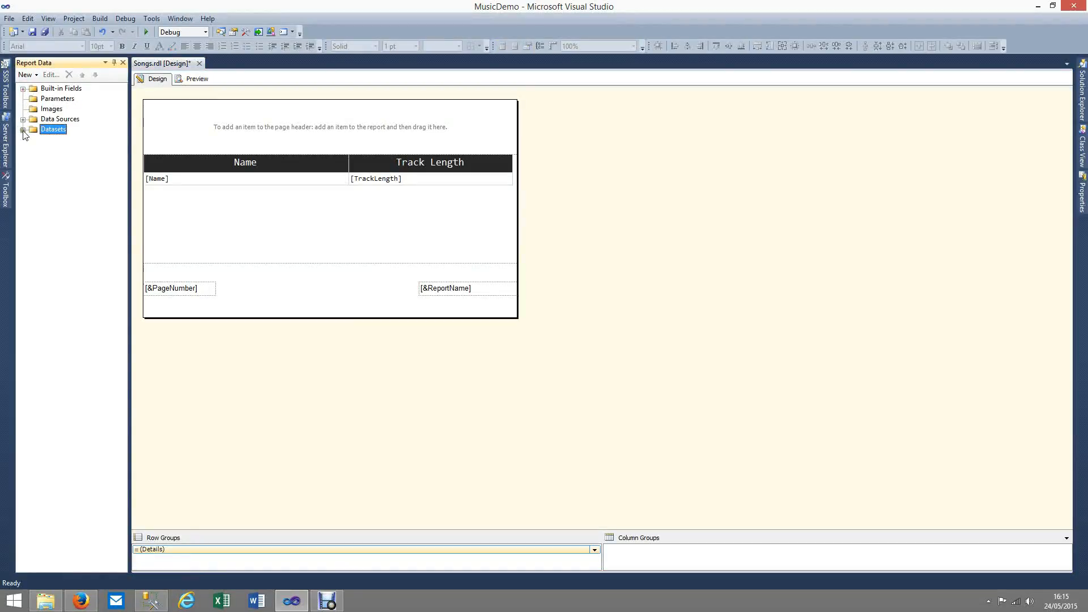
Place a text box filling the whole page header and enter the centred title "Songs & Lengths" in it.
{"action": "left_click", "coordinate": [6, 191]}
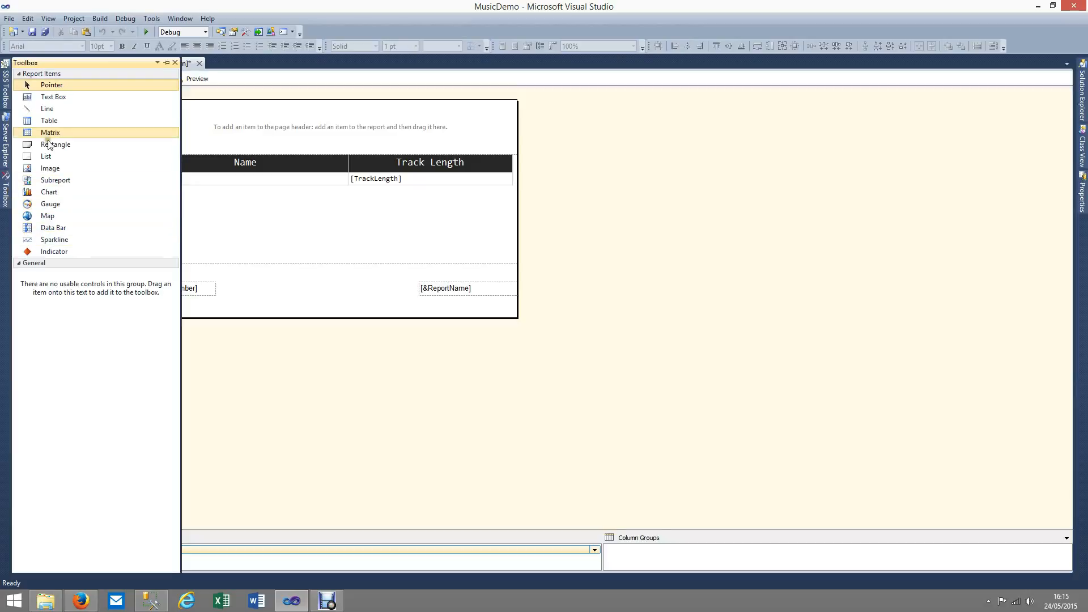
{"action": "left_click_drag", "start_coordinate": [51, 97], "coordinate": [142, 99]}
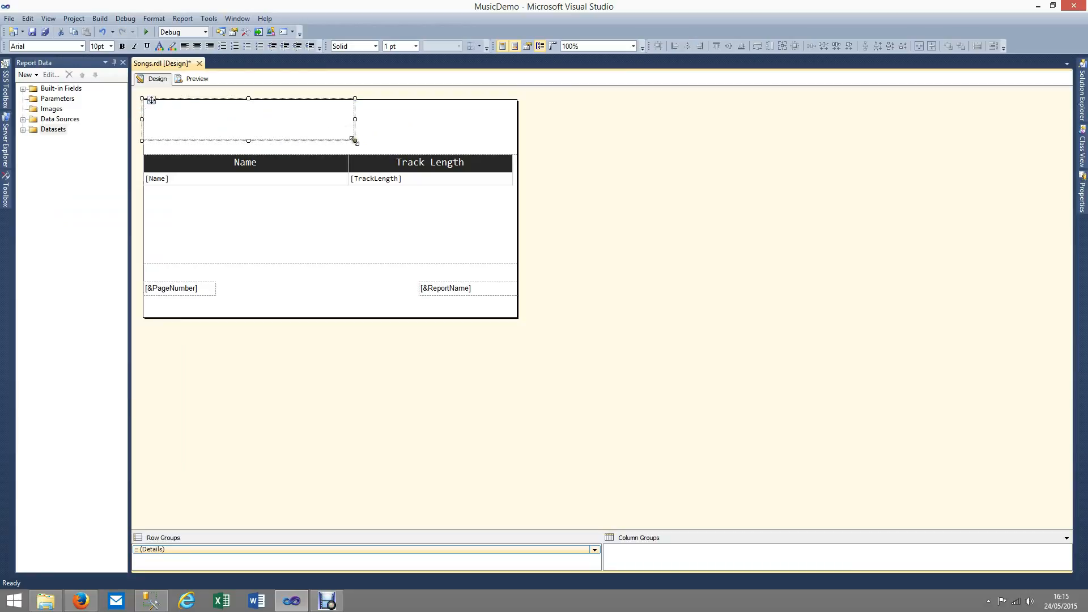
{"action": "left_click_drag", "start_coordinate": [354, 140], "coordinate": [518, 155]}
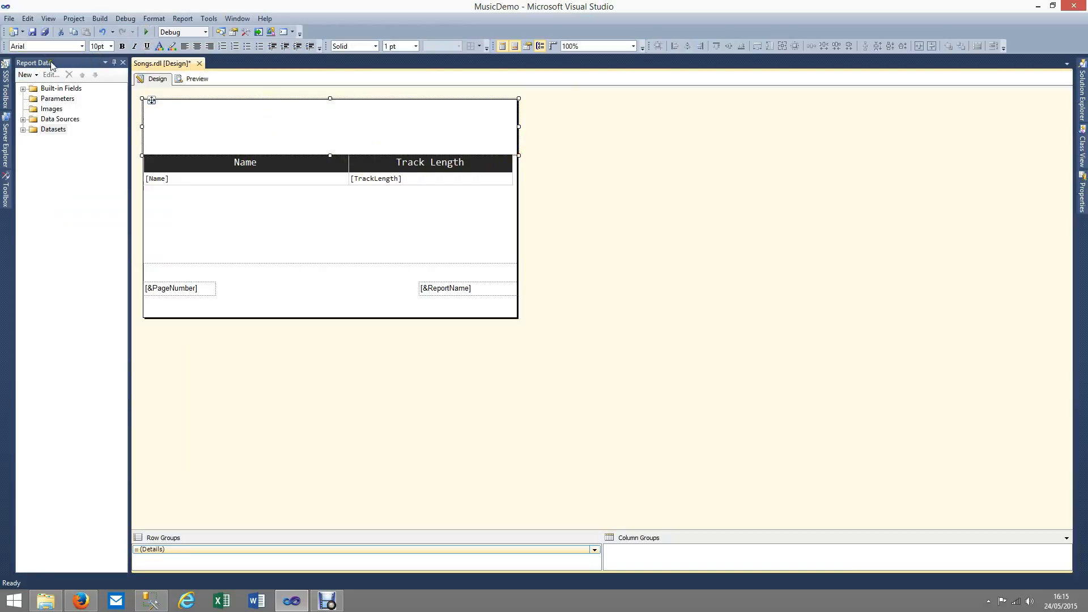
{"action": "left_click", "coordinate": [302, 127]}
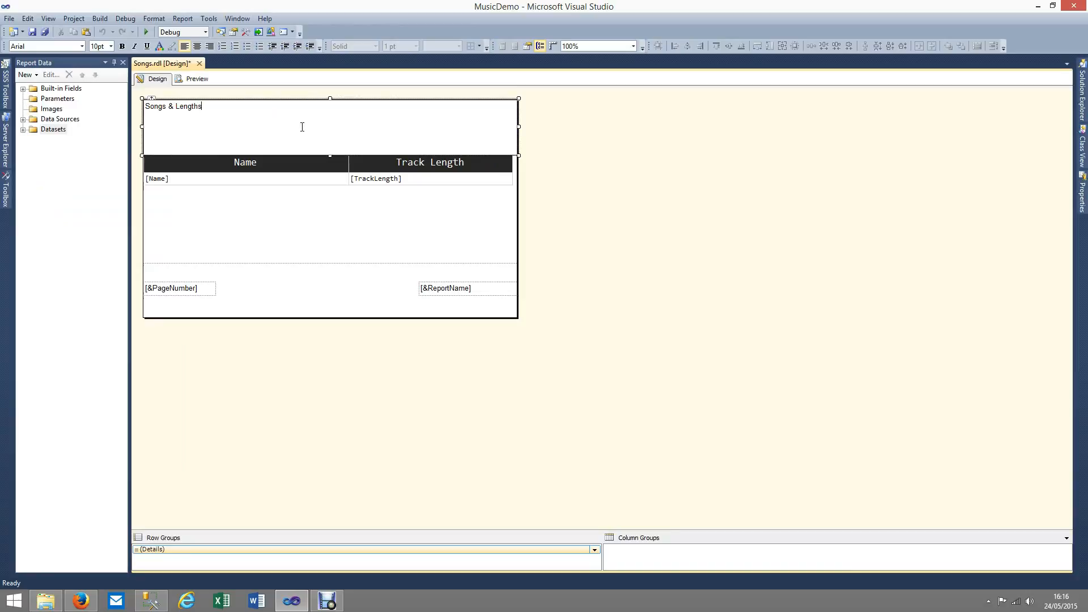
{"action": "left_click", "coordinate": [197, 46]}
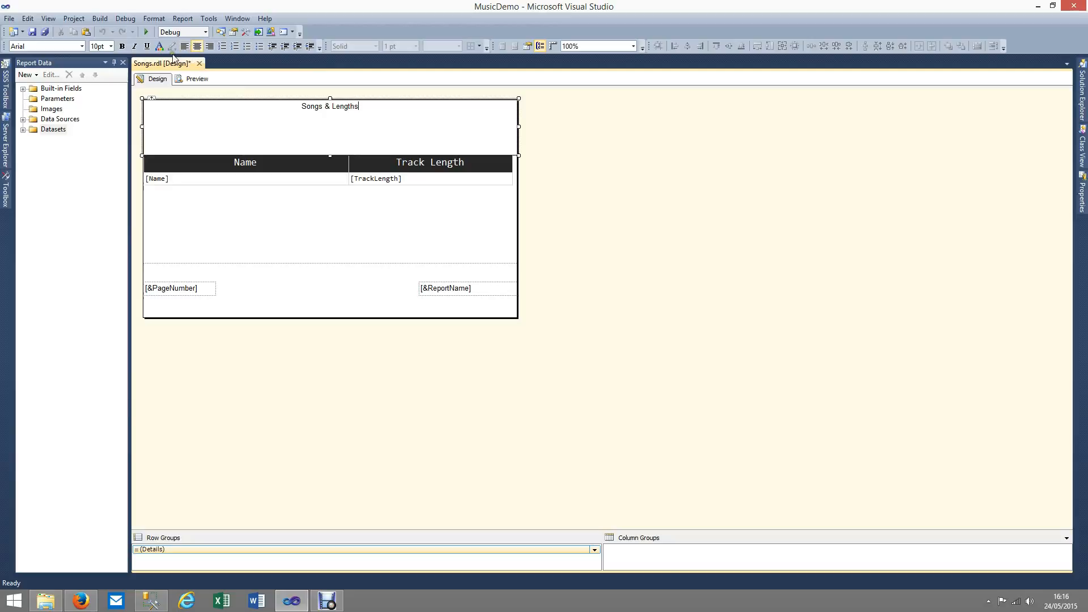
Set the font size of the "Songs & Lengths" title in the page header to 26 pt.
{"action": "left_click", "coordinate": [110, 45]}
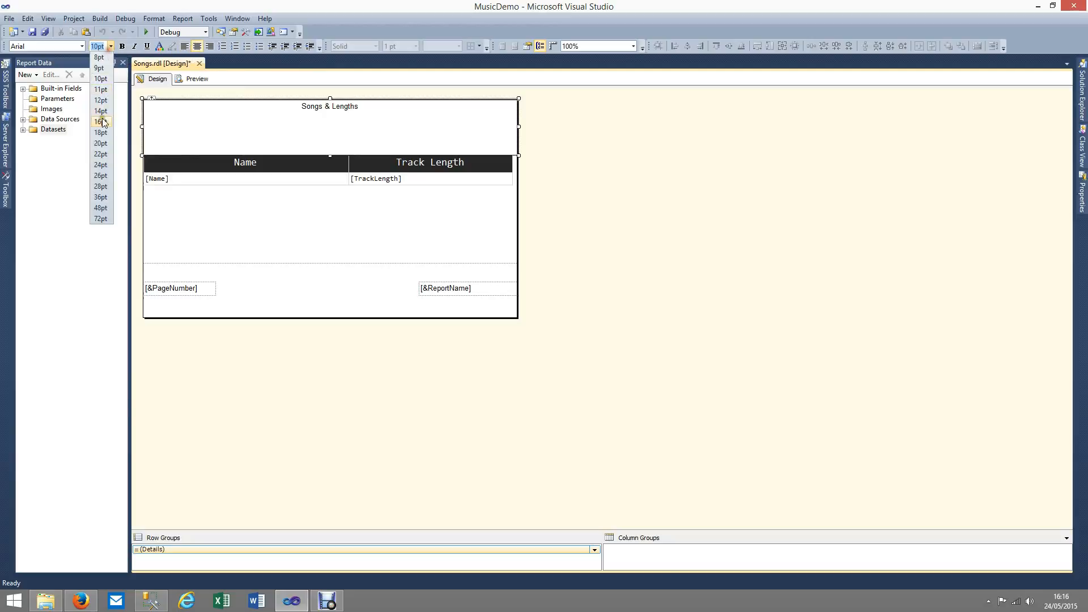
{"action": "left_click", "coordinate": [101, 165]}
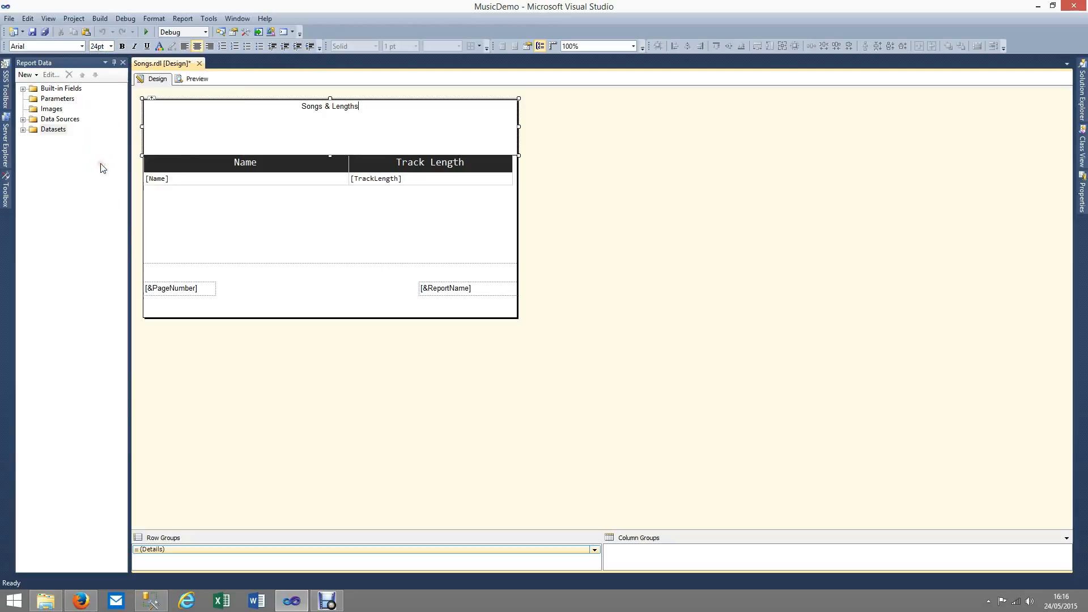
{"action": "left_click_drag", "start_coordinate": [358, 107], "coordinate": [300, 108]}
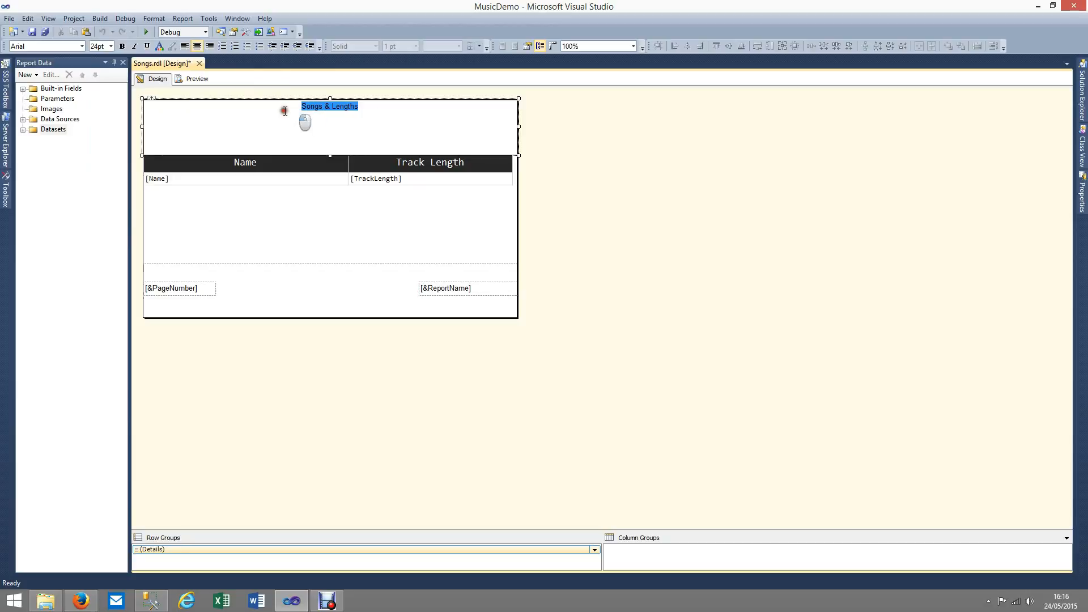
{"action": "left_click", "coordinate": [110, 46]}
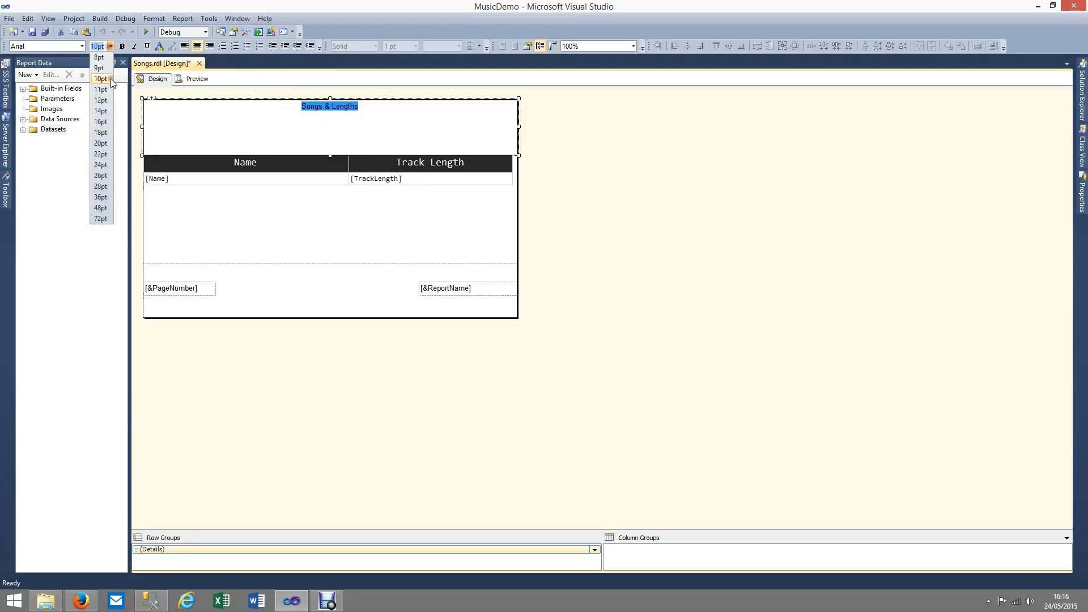
{"action": "left_click", "coordinate": [101, 176]}
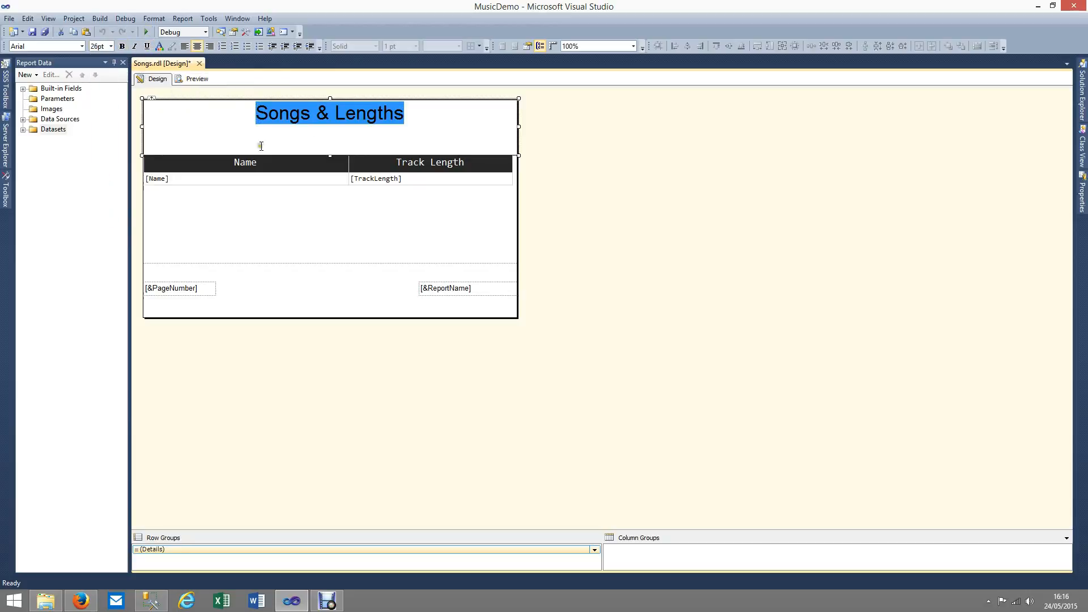
{"action": "left_click", "coordinate": [428, 135]}
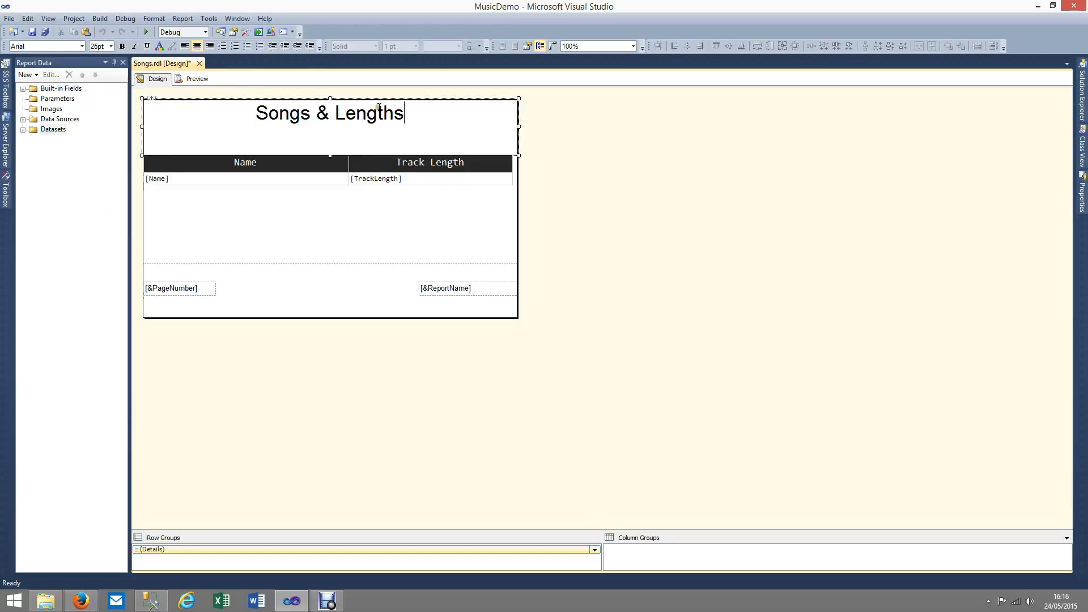
Shorten the title text box to fit its text and reduce the page header height to match it.
{"action": "left_click", "coordinate": [329, 160]}
{"action": "left_click", "coordinate": [338, 127]}
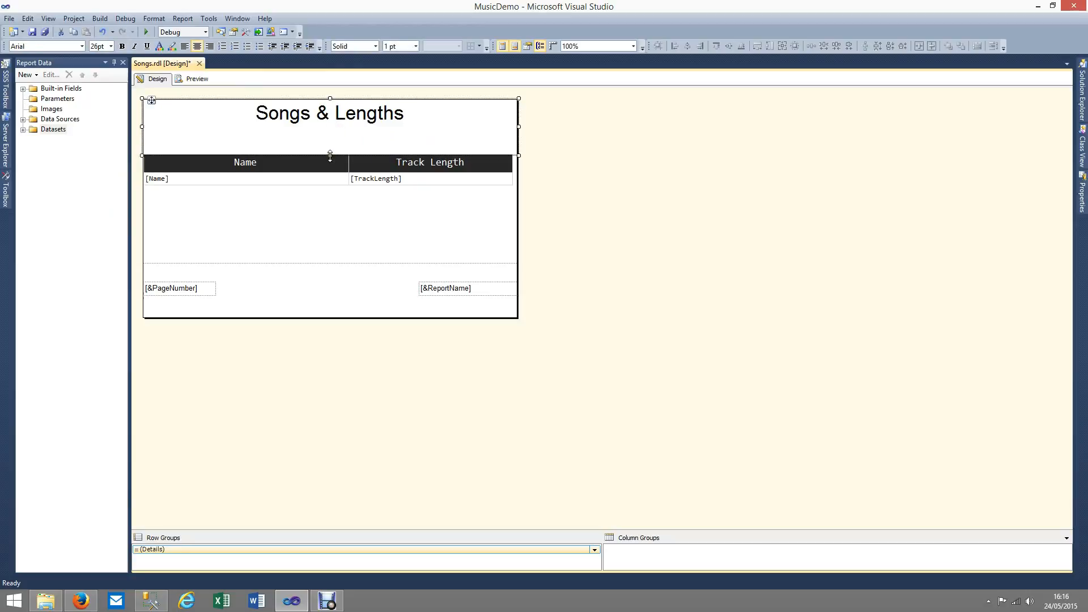
{"action": "left_click_drag", "start_coordinate": [330, 156], "coordinate": [333, 128]}
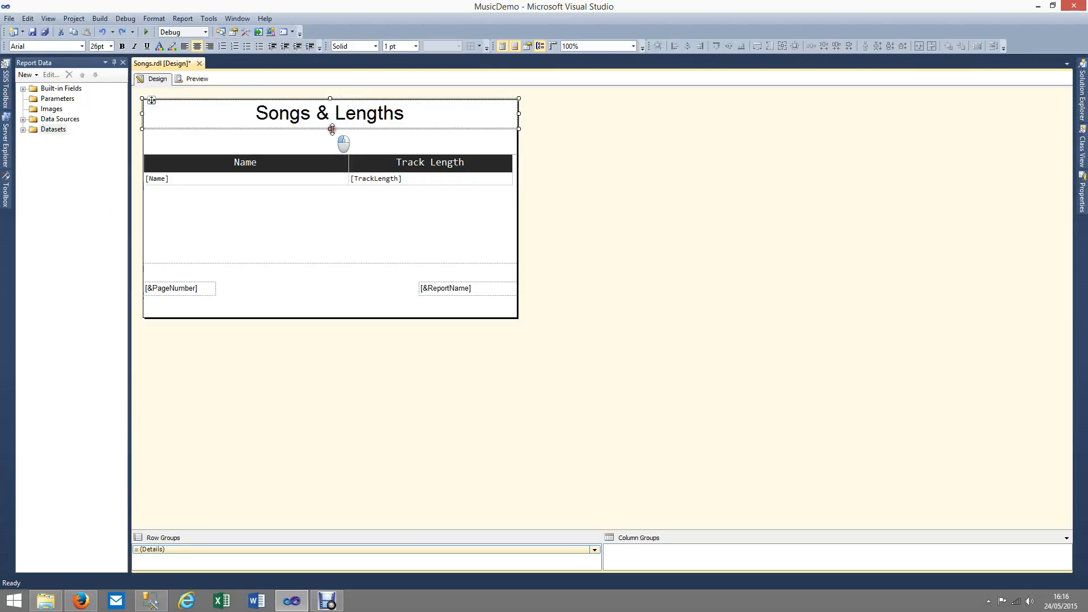
{"action": "left_click", "coordinate": [382, 138]}
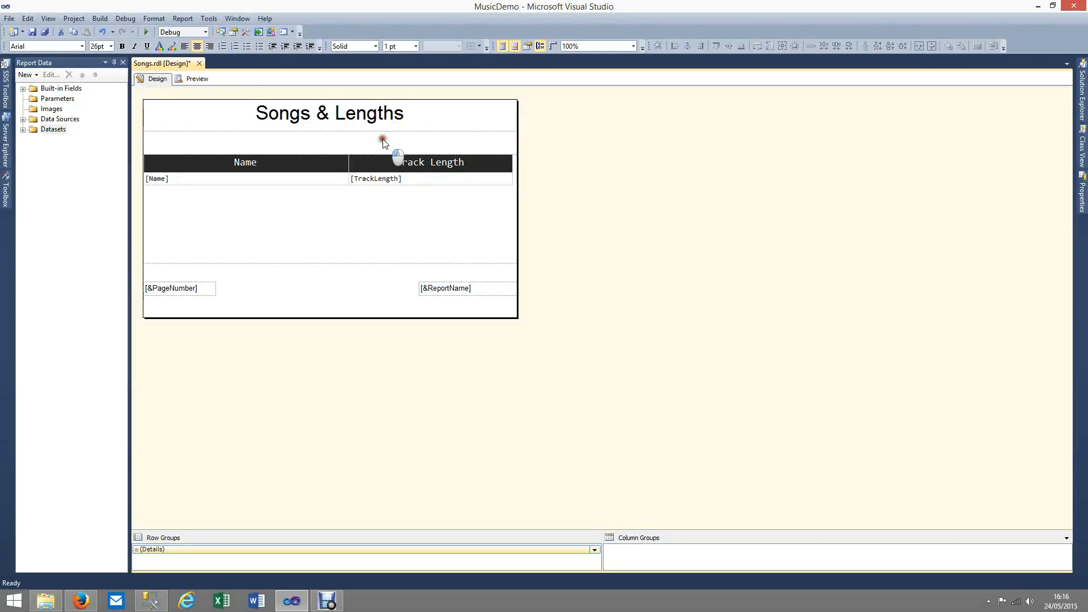
{"action": "left_click_drag", "start_coordinate": [350, 153], "coordinate": [346, 132]}
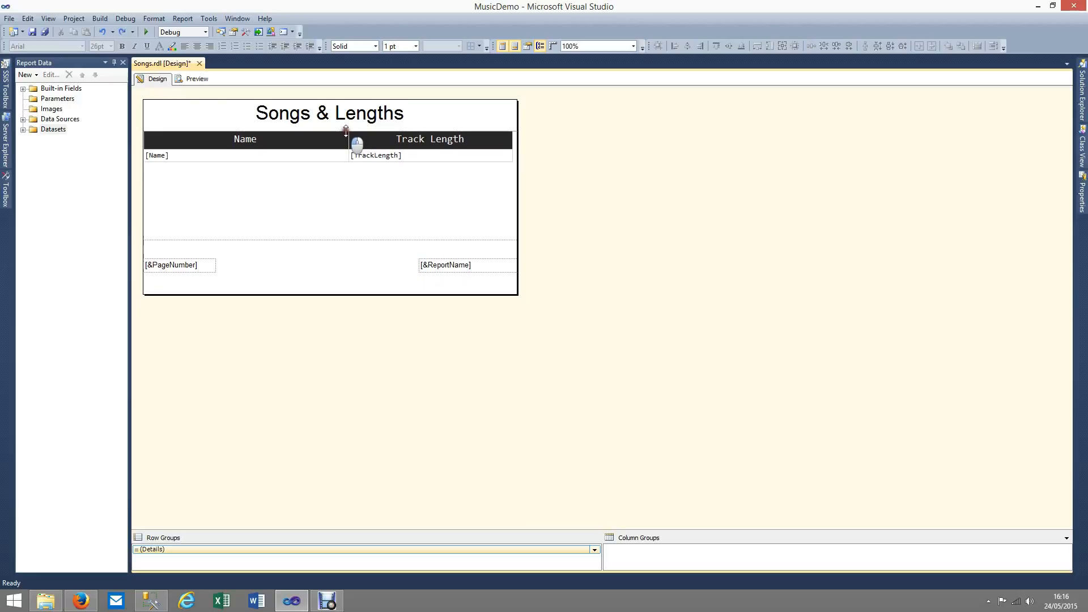
Preview the Songs report, check the header, footer and red track lengths through page 4, and return to the design.
{"action": "left_click", "coordinate": [195, 81]}
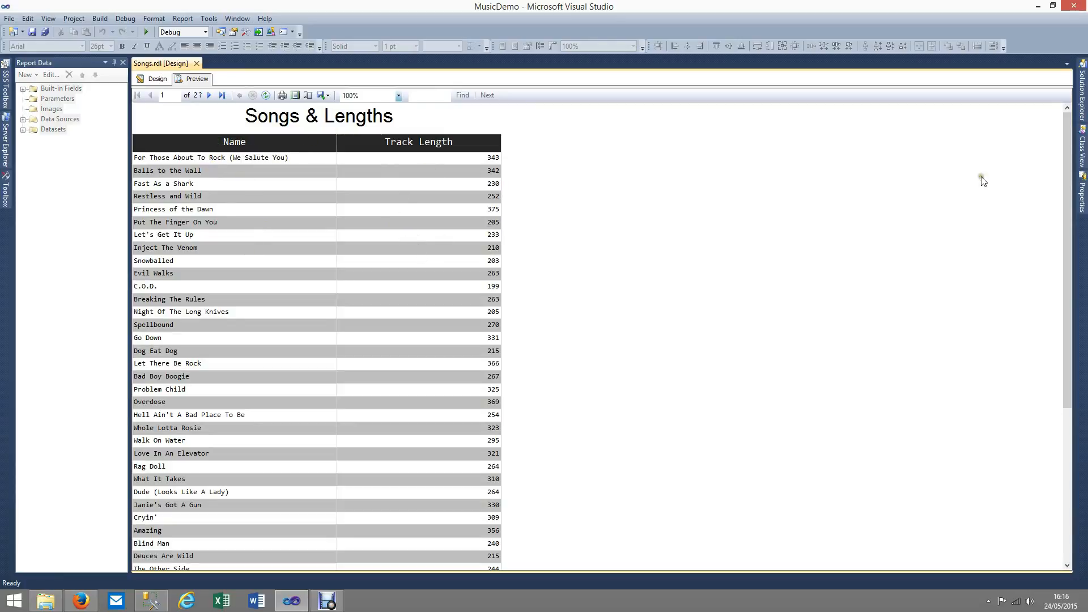
{"action": "left_click_drag", "start_coordinate": [1060, 148], "coordinate": [1066, 306]}
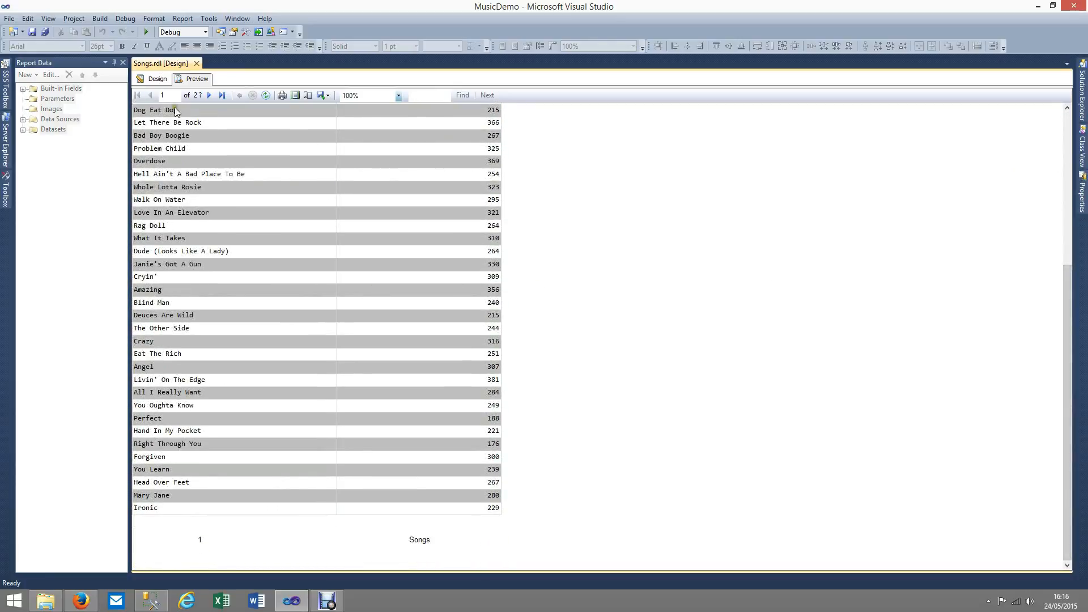
{"action": "left_click", "coordinate": [208, 95]}
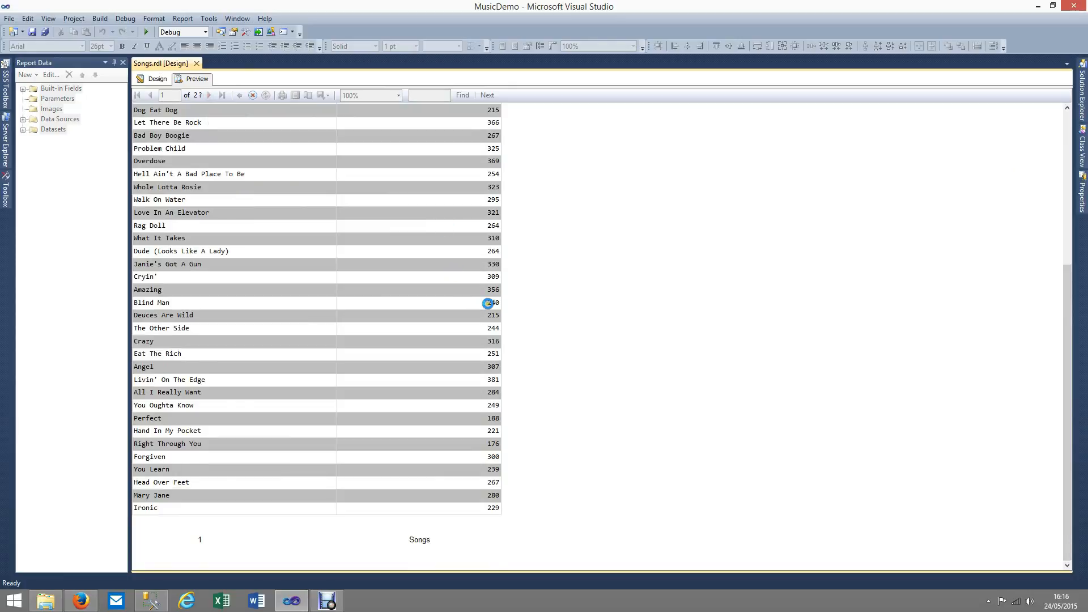
{"action": "left_click", "coordinate": [208, 95]}
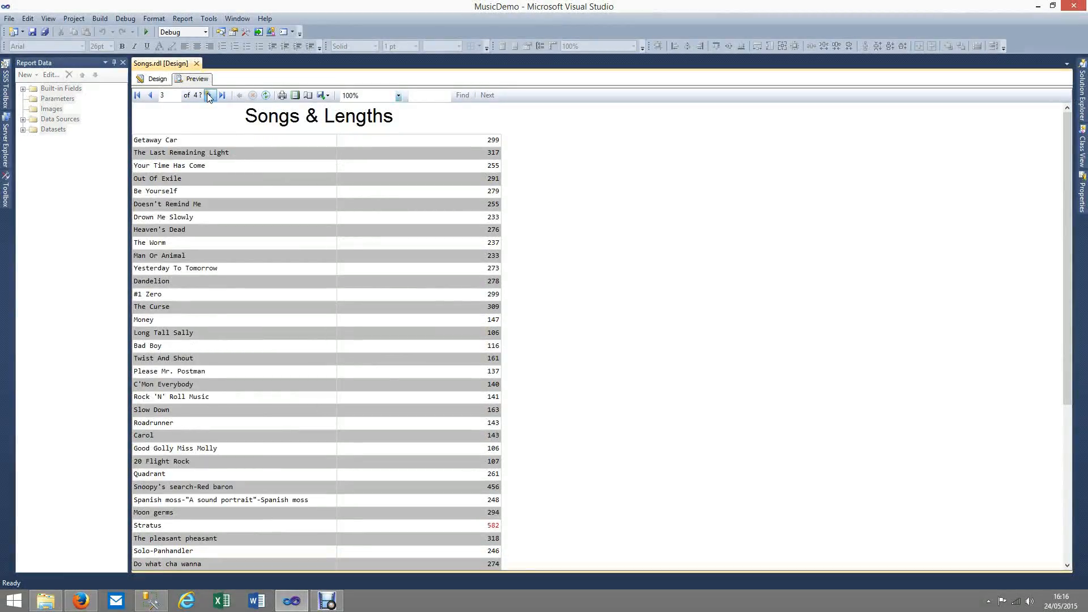
{"action": "left_click", "coordinate": [209, 95]}
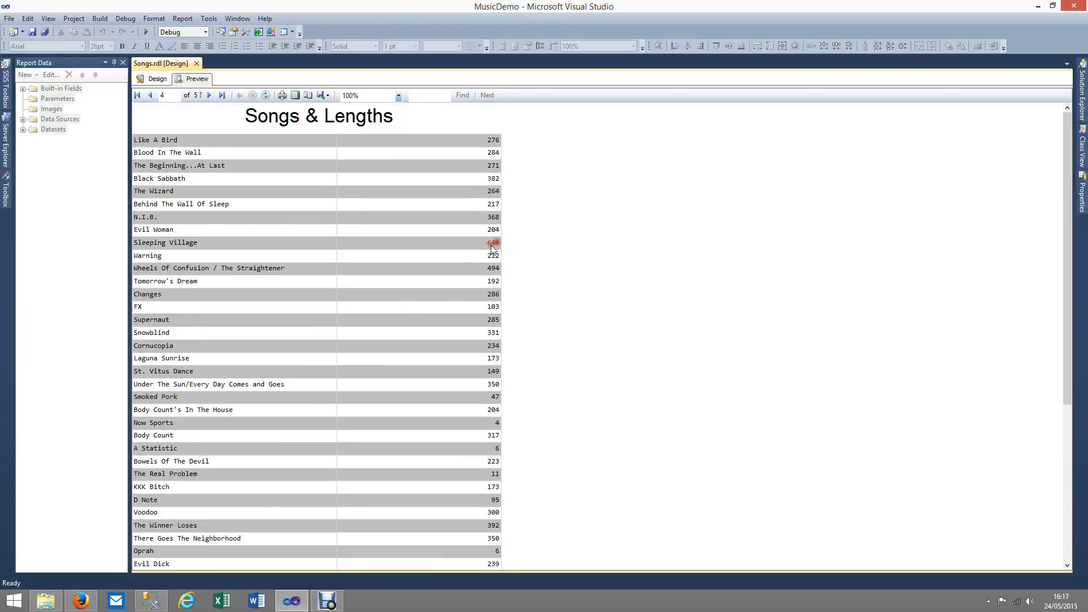
{"action": "left_click", "coordinate": [155, 83]}
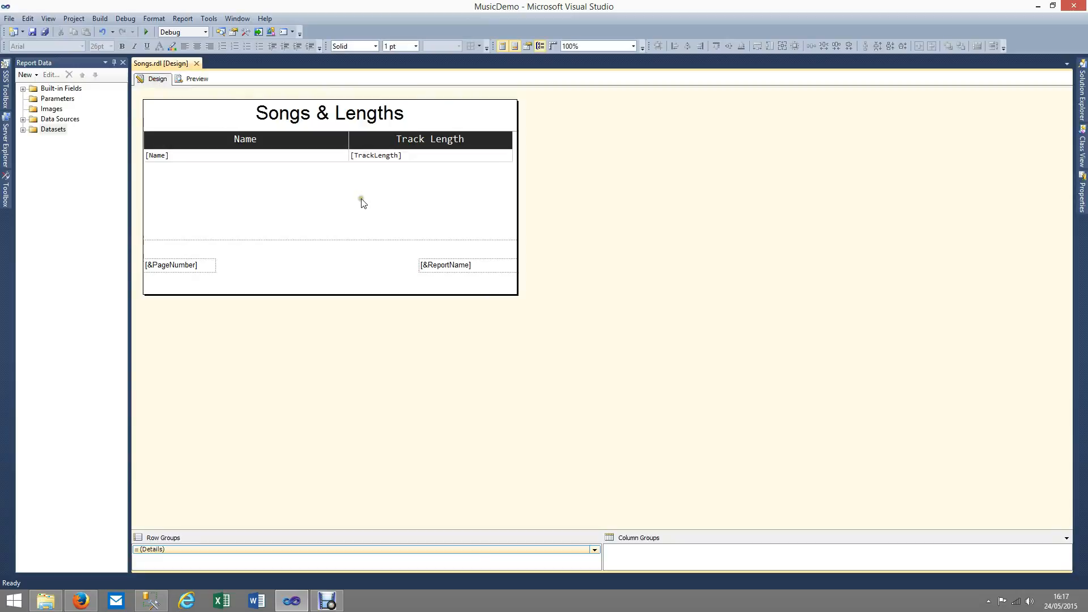
Open the FontWeight expression of the TrackLength value in the table's detail row.
{"action": "double_click", "coordinate": [374, 156]}
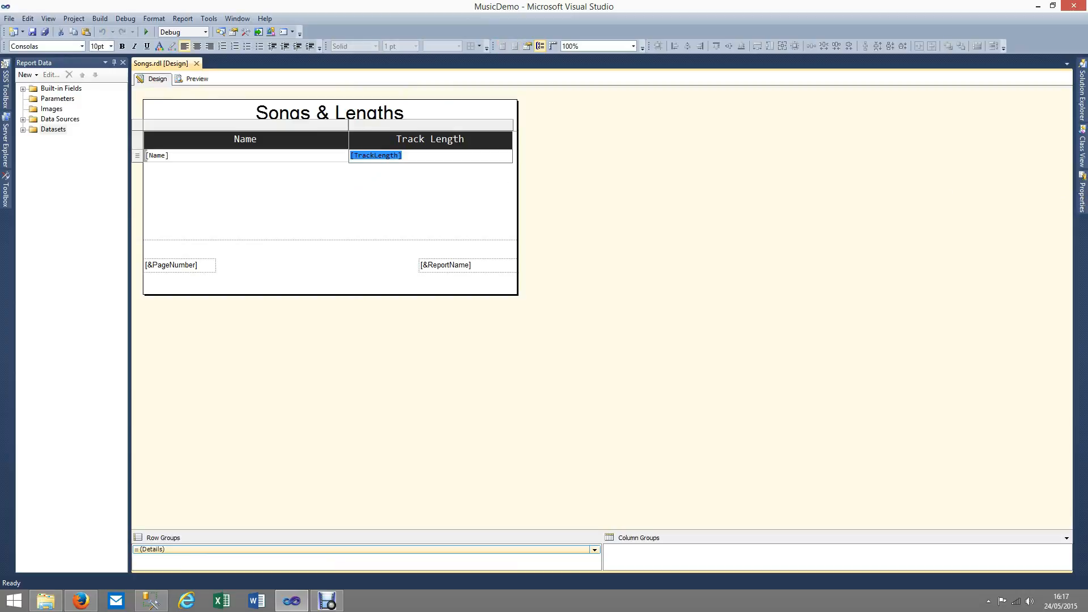
{"action": "left_click", "coordinate": [1083, 195]}
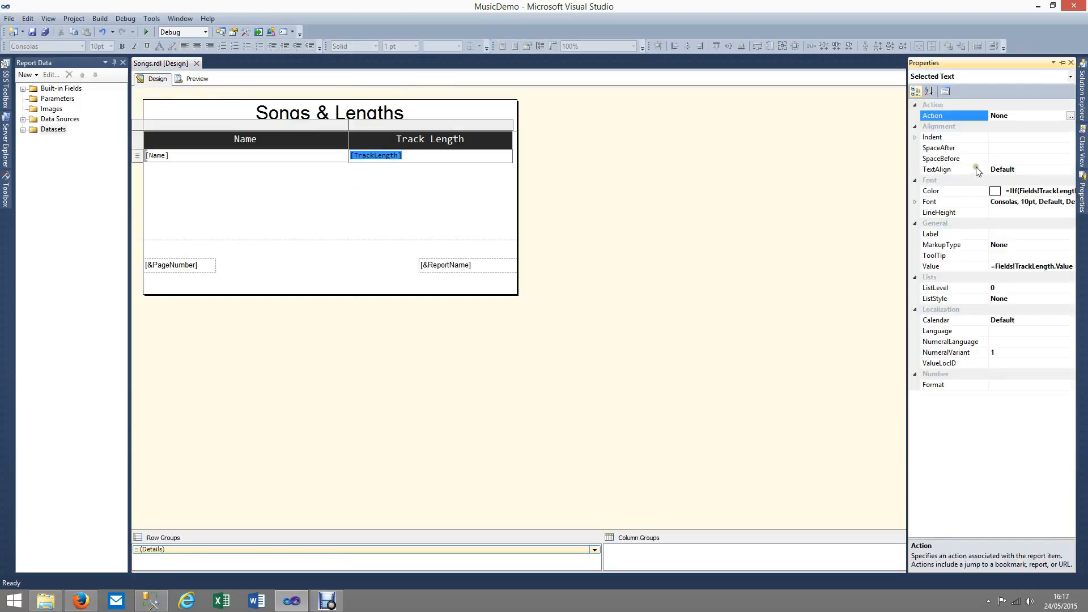
{"action": "left_click", "coordinate": [916, 201]}
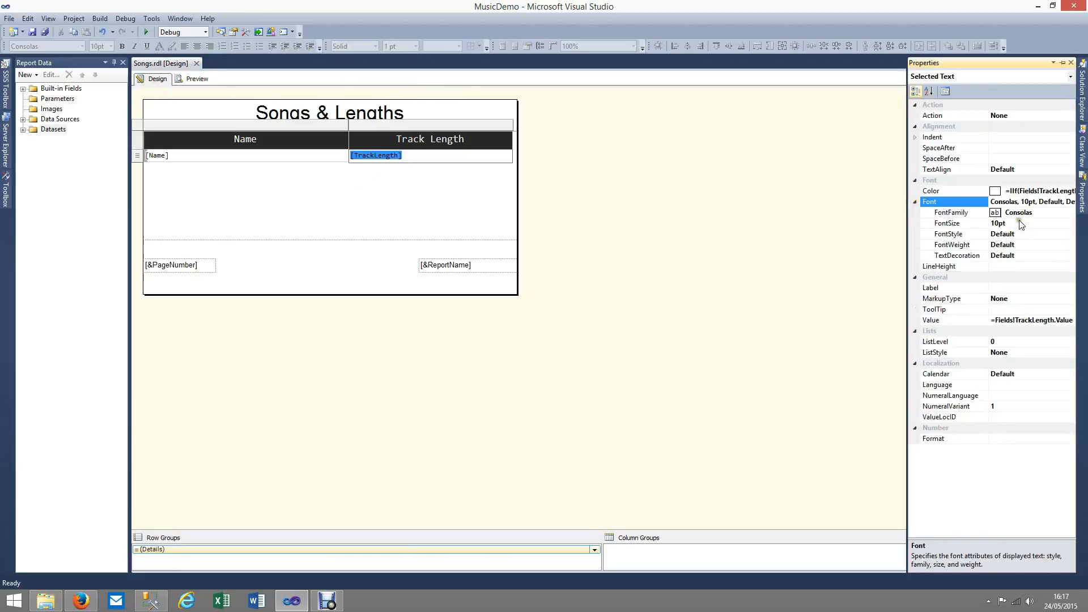
{"action": "left_click", "coordinate": [1010, 244]}
{"action": "left_click", "coordinate": [1070, 245]}
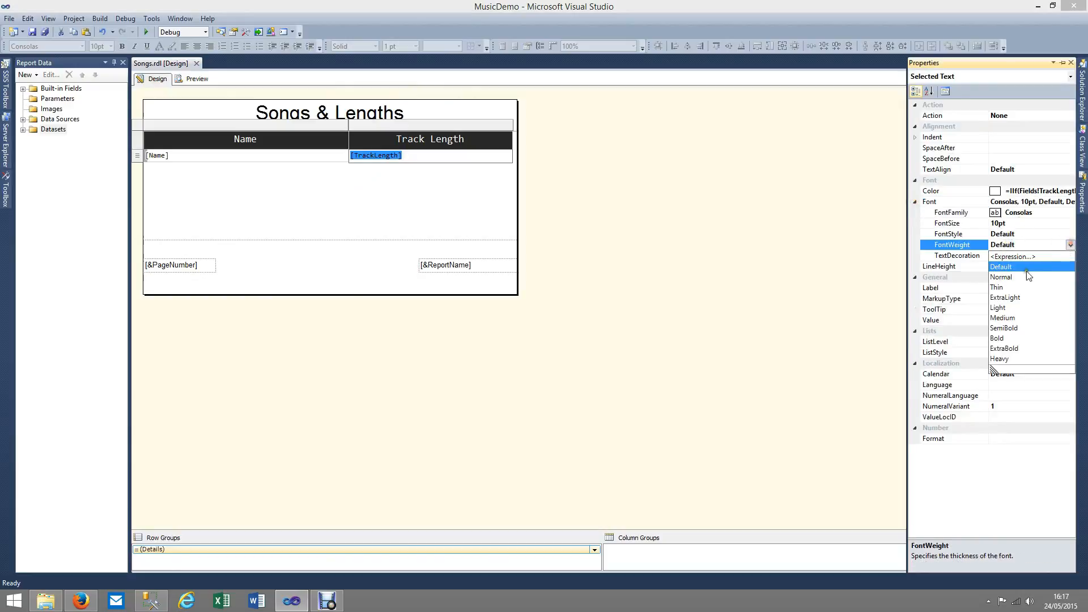
{"action": "left_click", "coordinate": [1013, 257]}
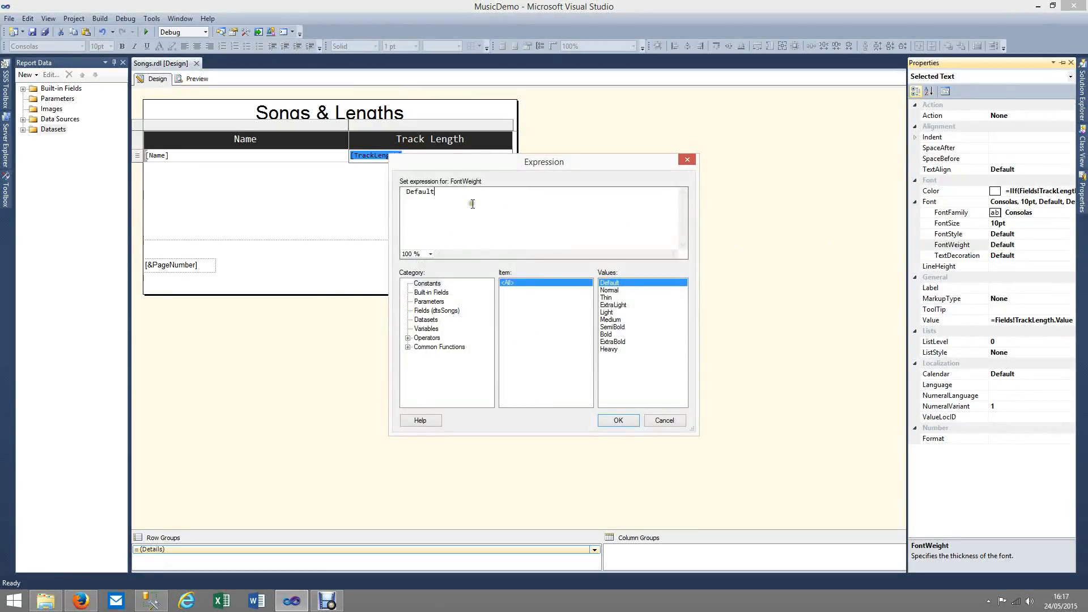
Clear the default font weight expression and insert the IIf program flow function.
{"action": "left_click_drag", "start_coordinate": [453, 196], "coordinate": [365, 190]}
{"action": "key", "text": "Delete"}
{"action": "left_click", "coordinate": [407, 347]}
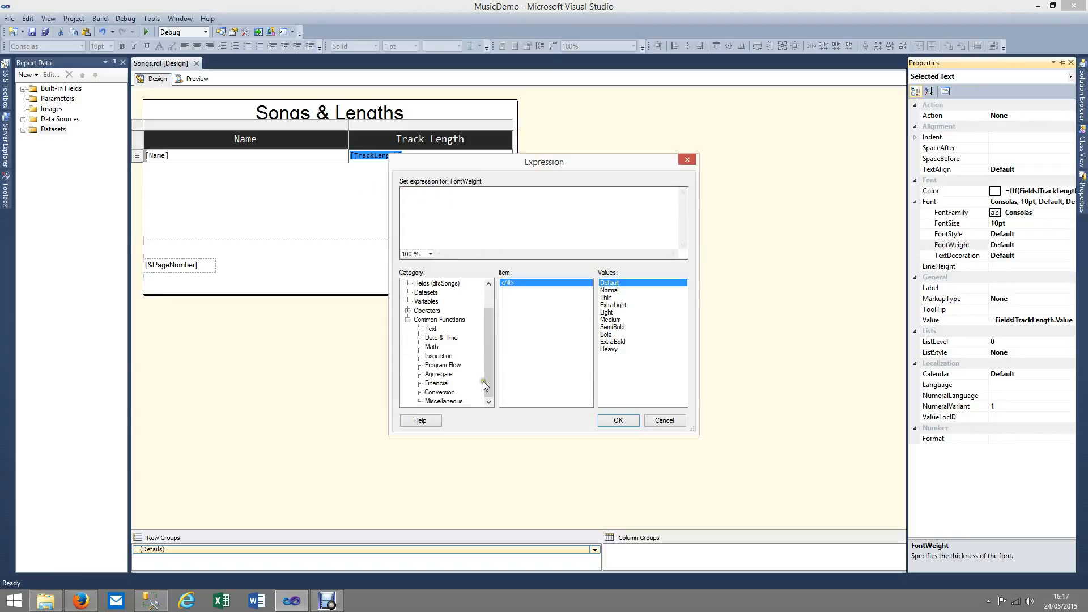
{"action": "left_click", "coordinate": [431, 402]}
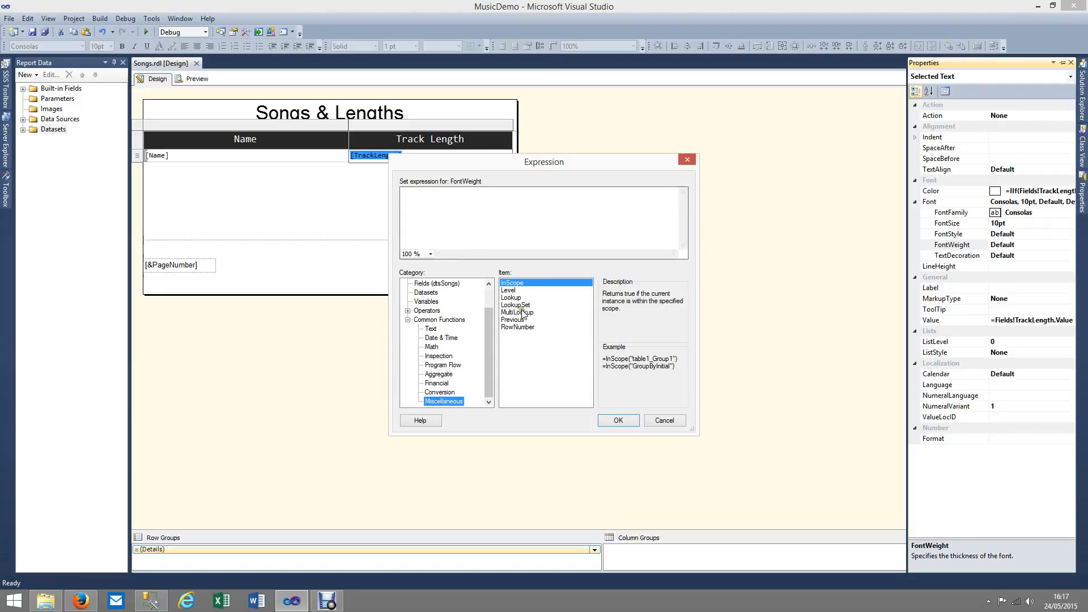
{"action": "left_click", "coordinate": [440, 365]}
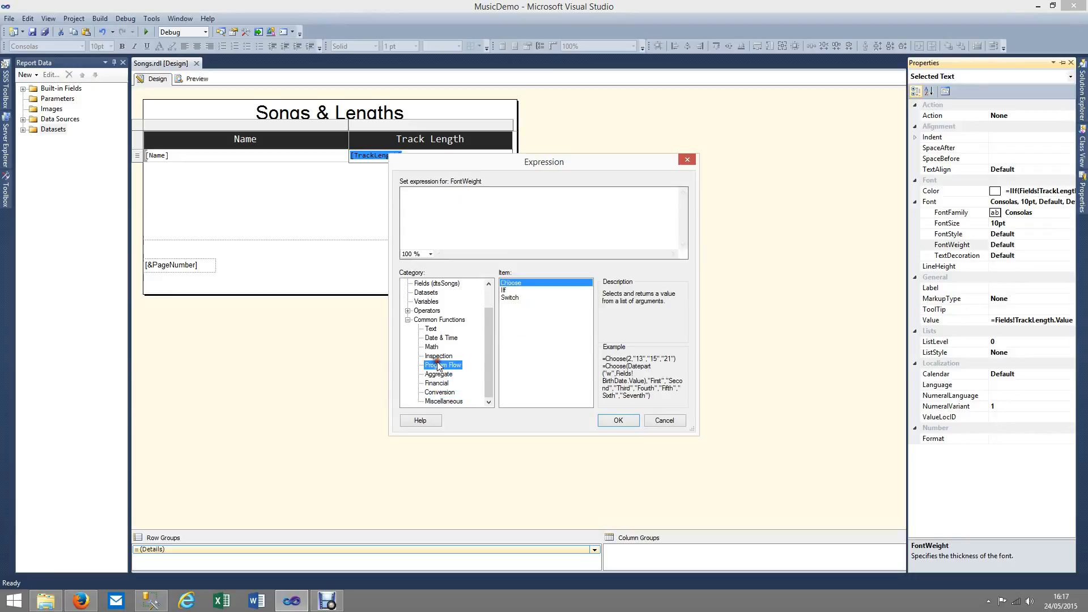
{"action": "double_click", "coordinate": [504, 290]}
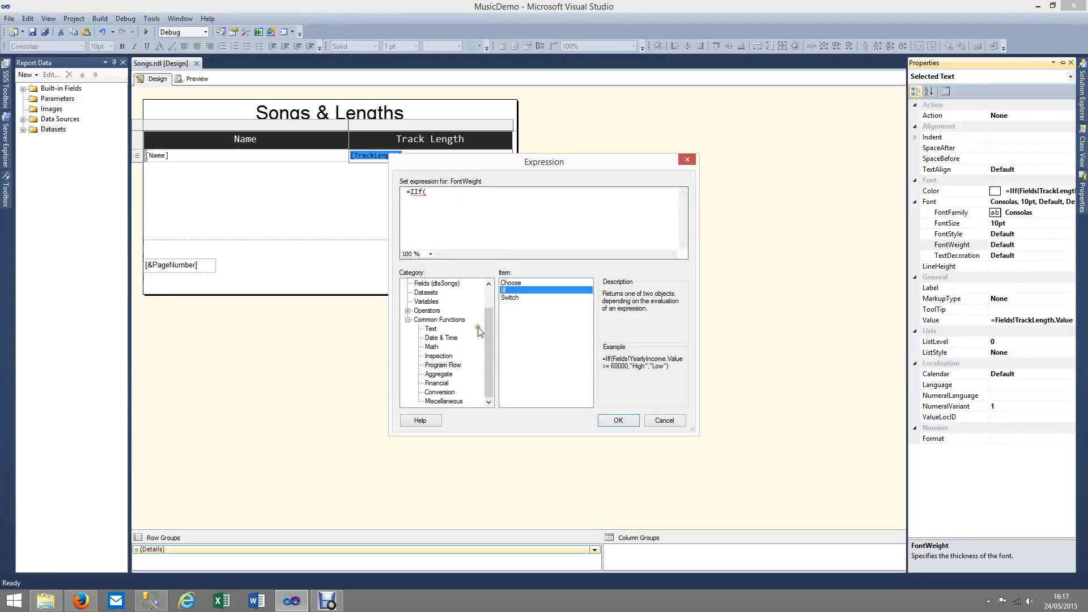
Add the condition Fields!TrackLength.Value > 540 to the IIf font weight expression.
{"action": "left_click_drag", "start_coordinate": [491, 351], "coordinate": [492, 322]}
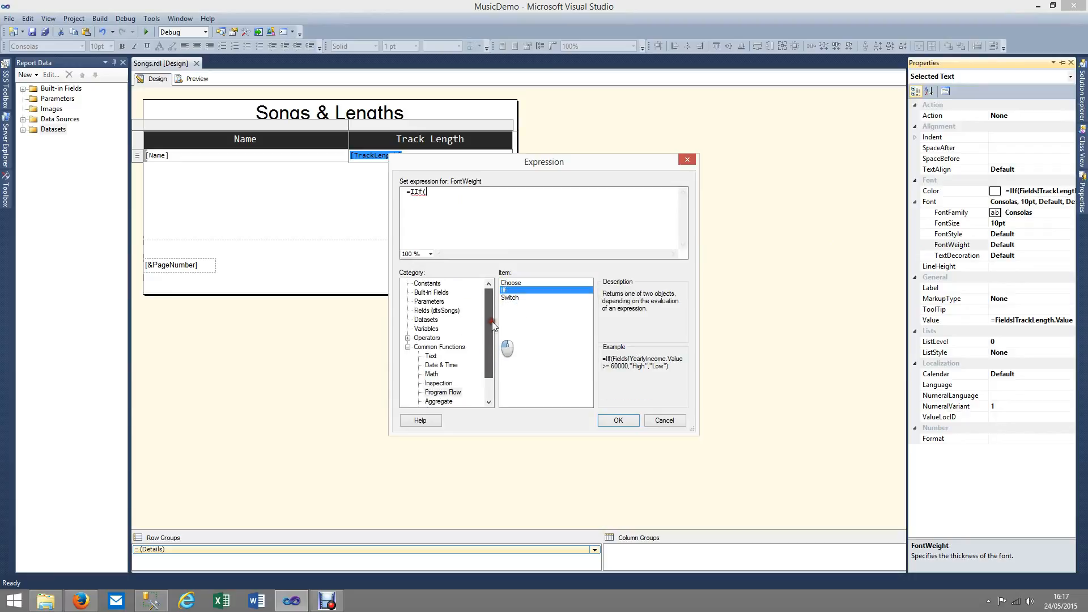
{"action": "left_click", "coordinate": [440, 312]}
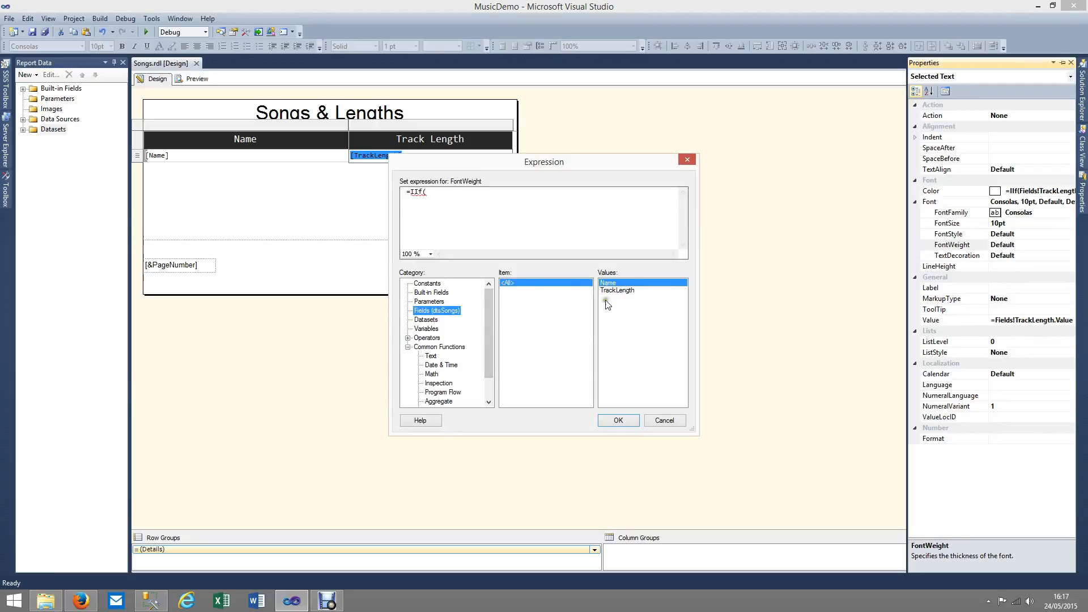
{"action": "left_click", "coordinate": [617, 291]}
{"action": "double_click", "coordinate": [618, 291]}
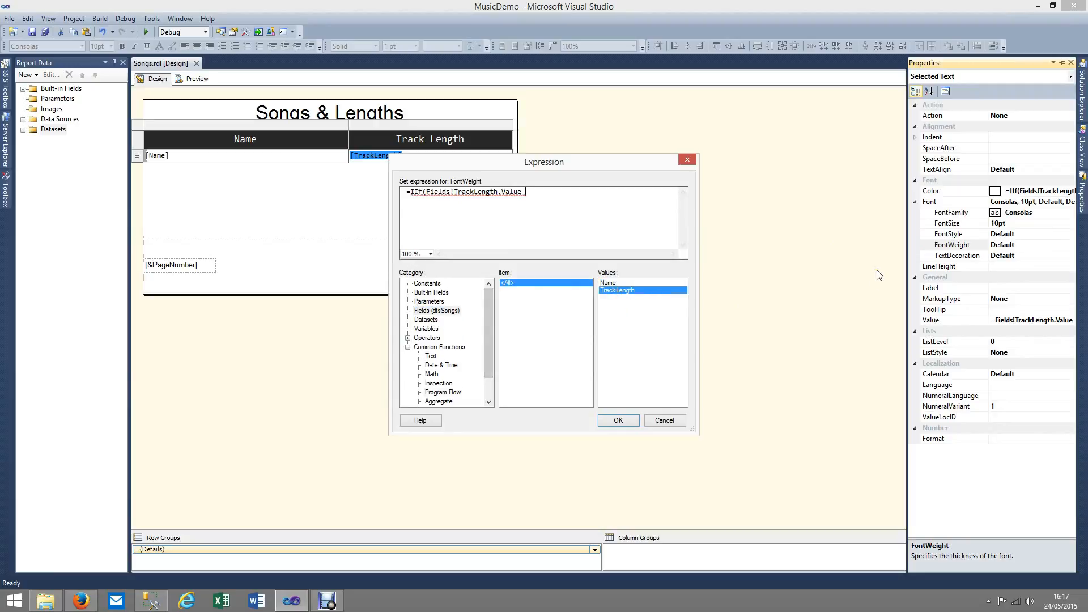
{"action": "type", "text": "> 540,"}
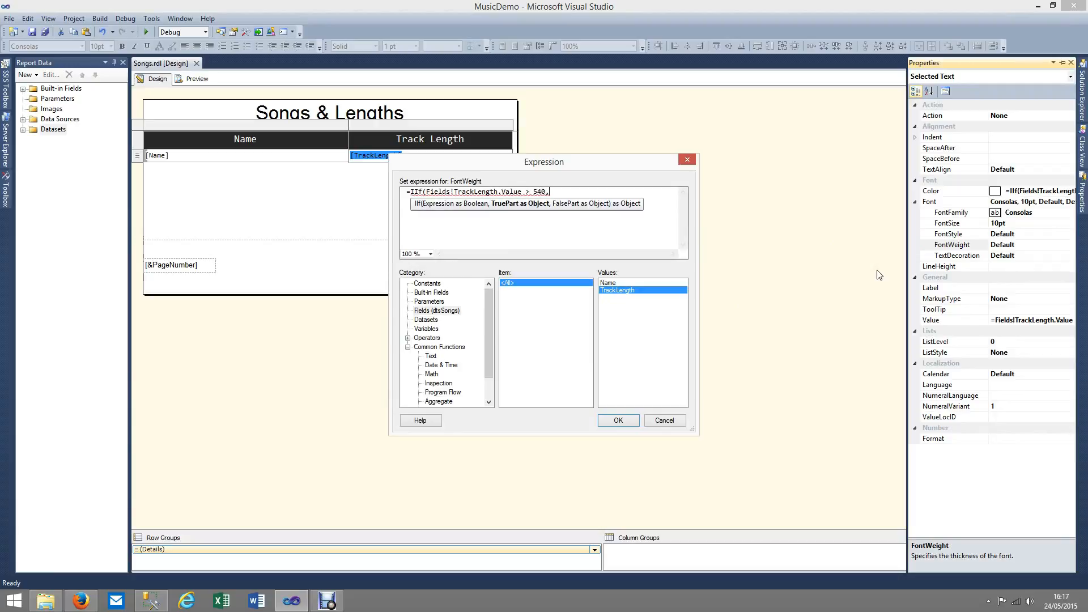
Complete the font weight expression with "SemiBold" as the true result and Nothing as the false result, and apply it.
{"action": "left_click", "coordinate": [425, 283]}
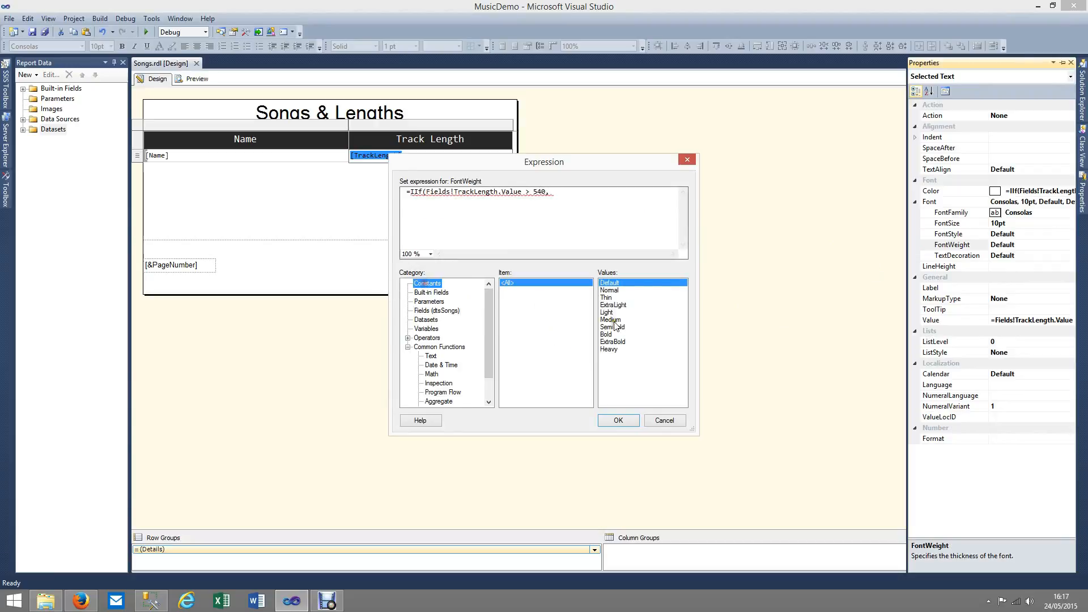
{"action": "double_click", "coordinate": [615, 328]}
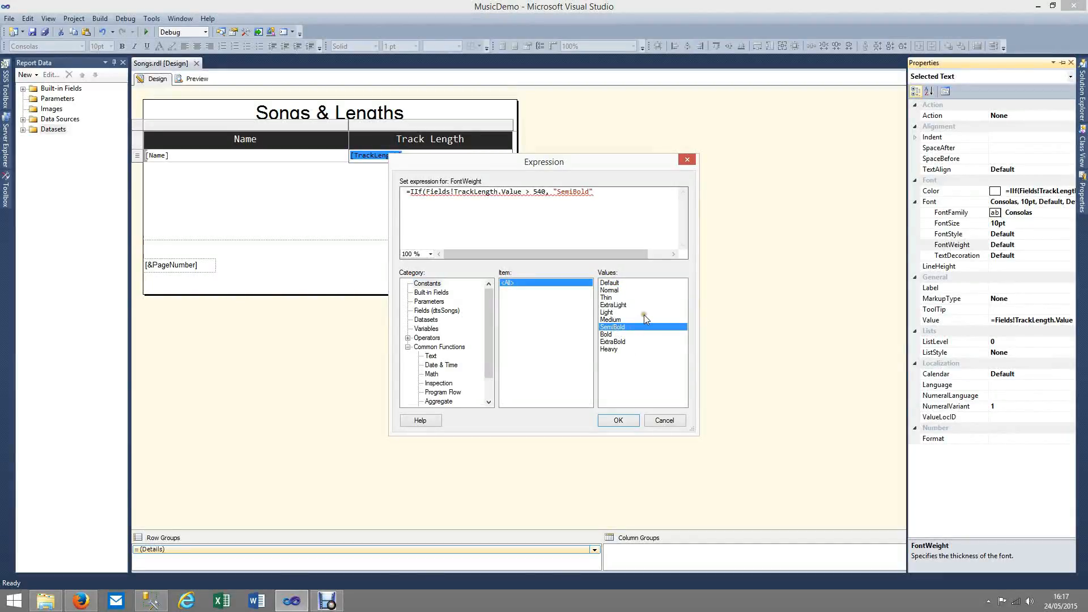
{"action": "type", "text": ", Noi"}
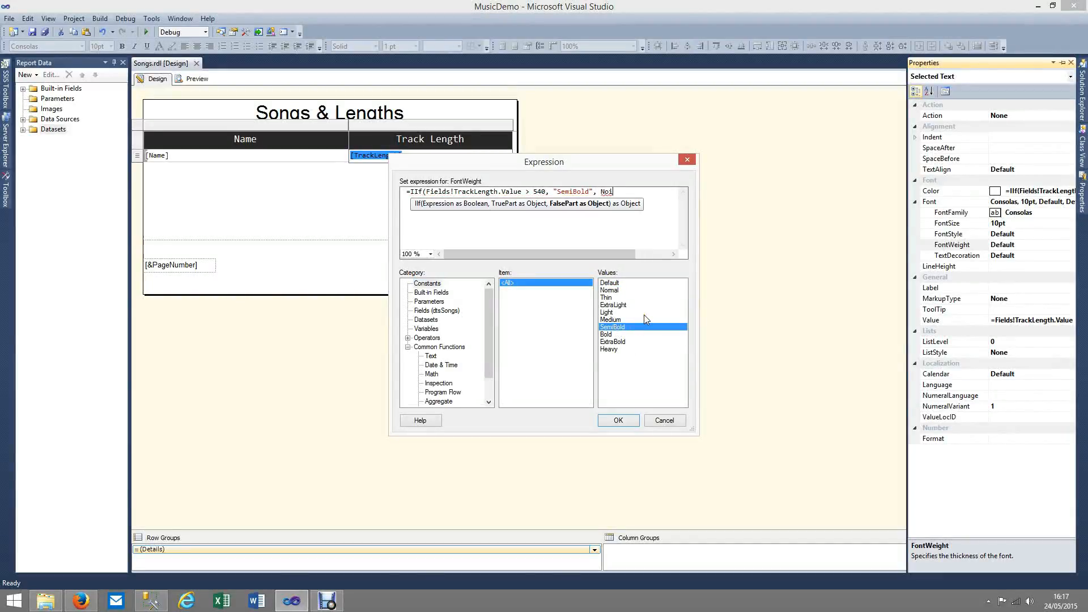
{"action": "key", "text": "BackSpace"}
{"action": "type", "text": "thing)"}
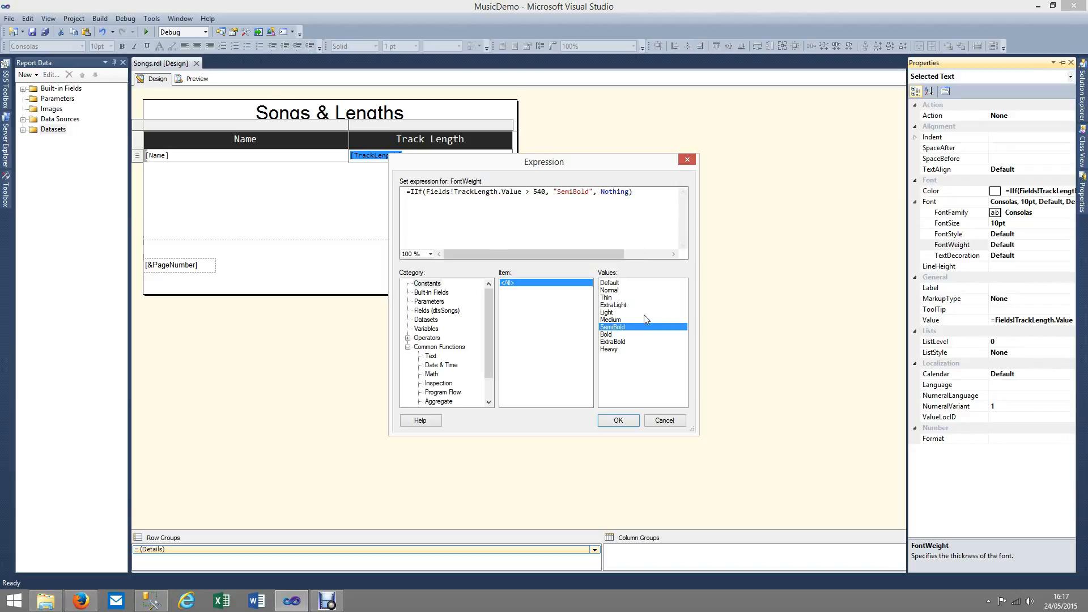
{"action": "left_click", "coordinate": [623, 418]}
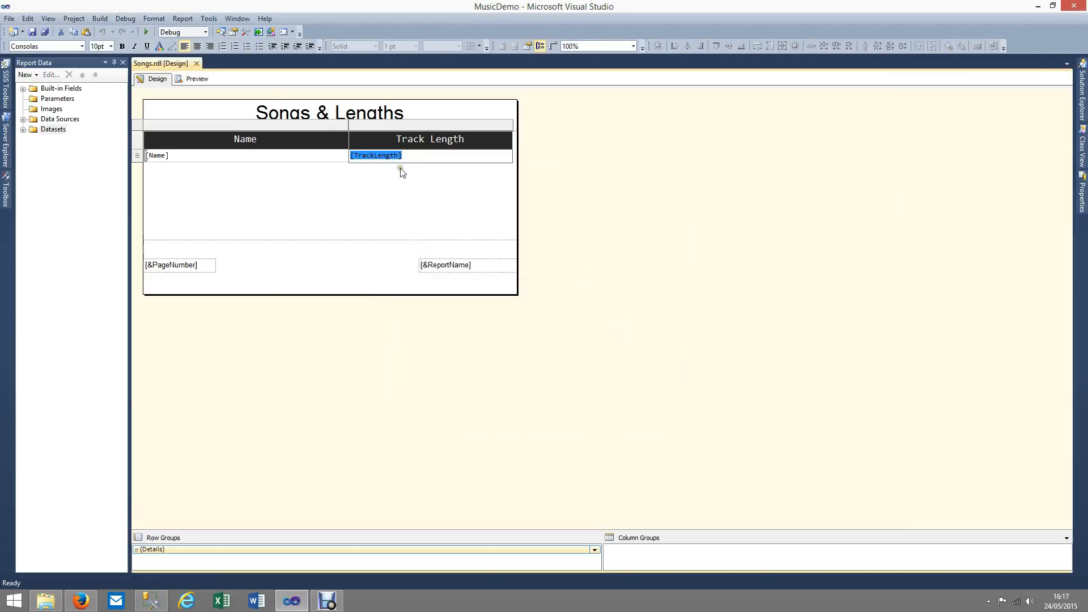
Preview the report and look through pages 1 to 3 to check the TrackLength formatting, then return to the design.
{"action": "left_click", "coordinate": [196, 80]}
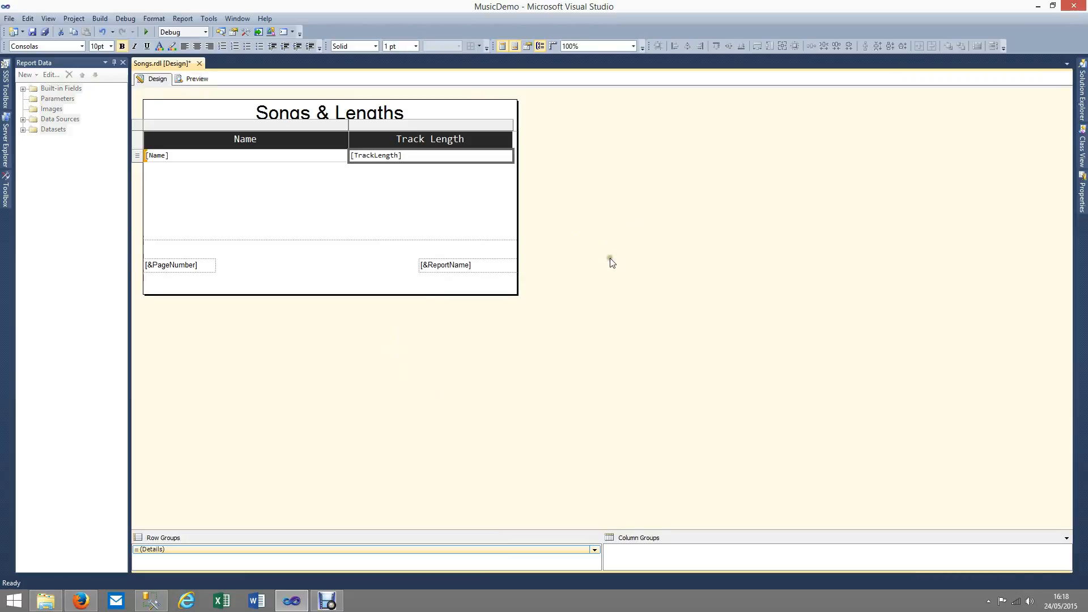
{"action": "left_click", "coordinate": [196, 79]}
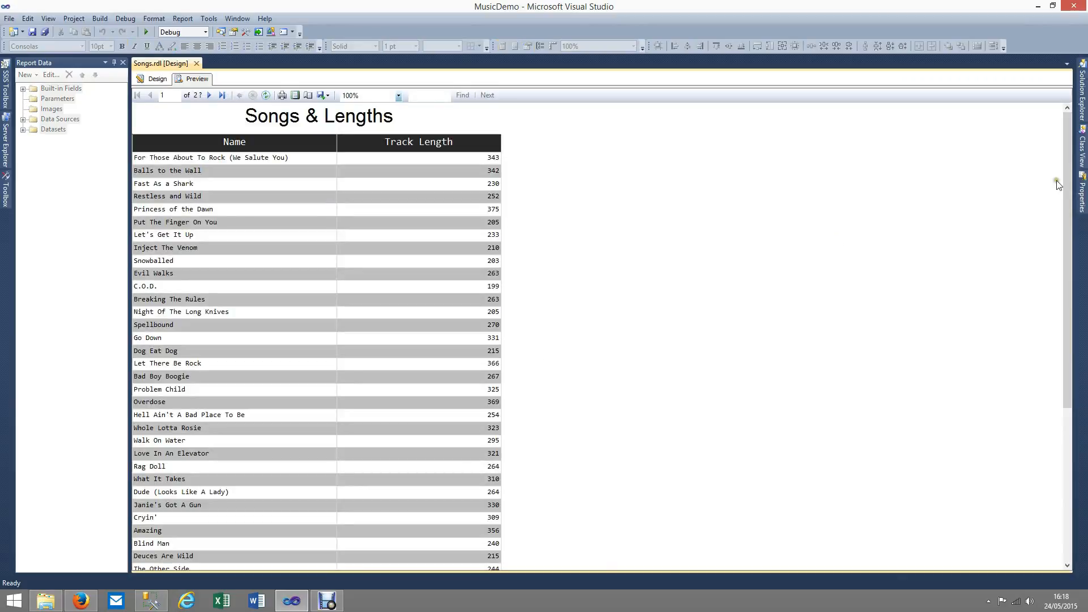
{"action": "left_click_drag", "start_coordinate": [1070, 181], "coordinate": [1069, 336]}
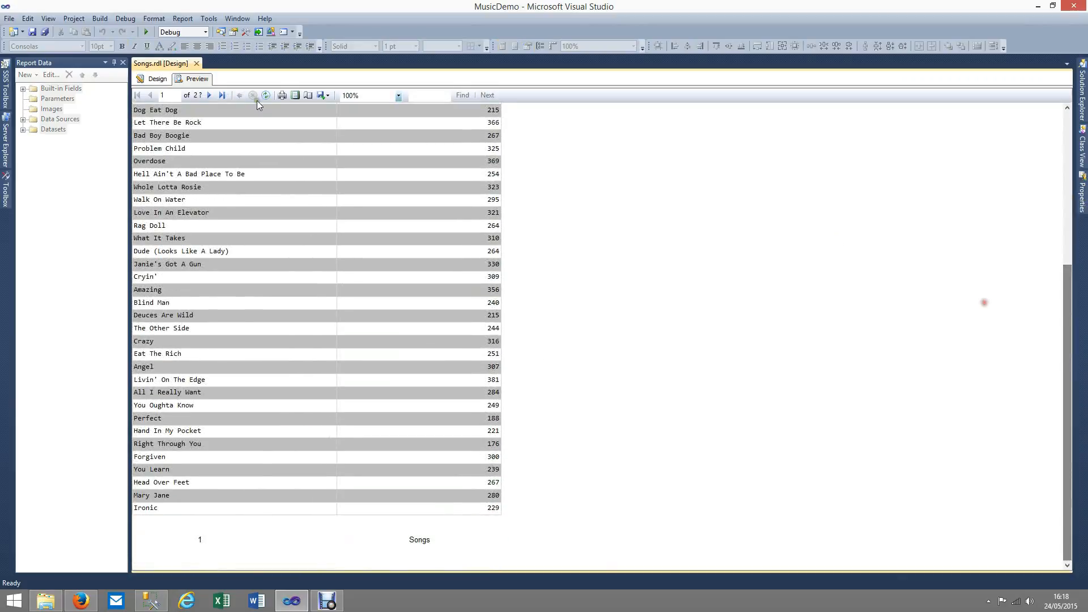
{"action": "left_click", "coordinate": [209, 95]}
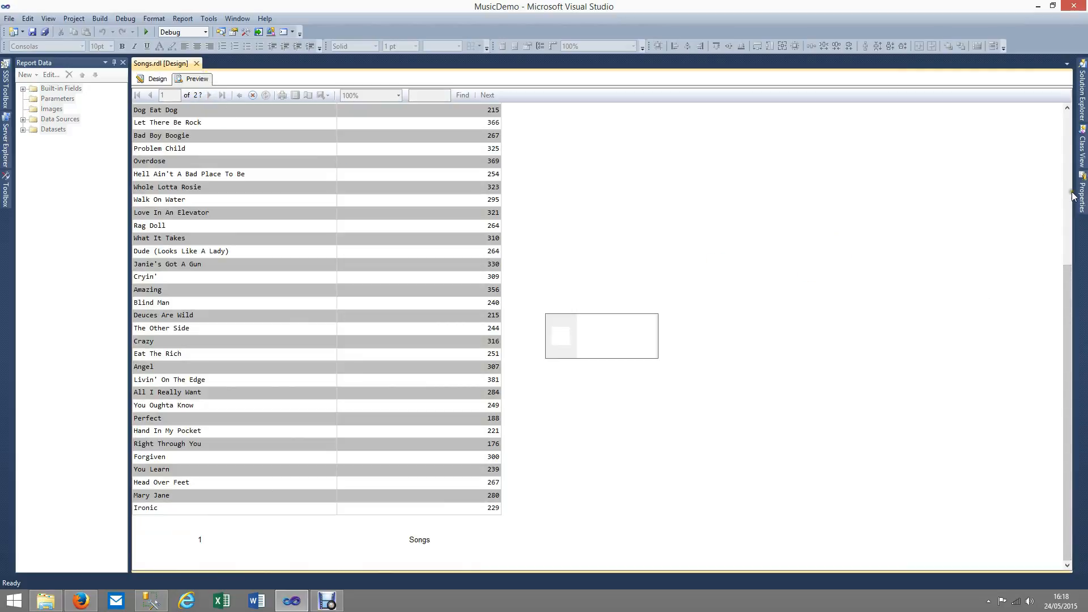
{"action": "left_click_drag", "start_coordinate": [1066, 226], "coordinate": [1065, 340]}
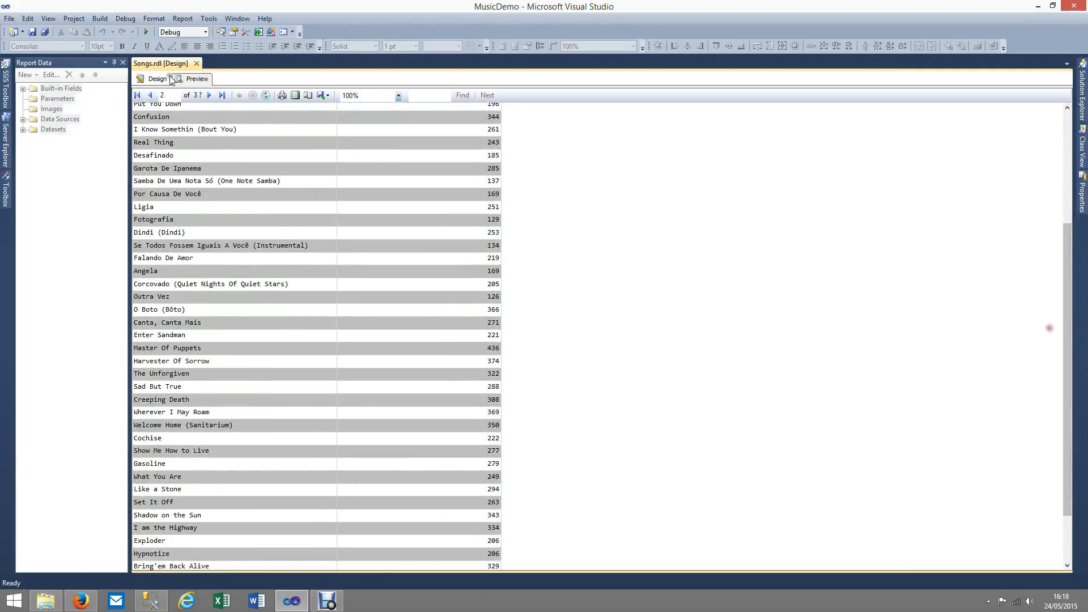
{"action": "left_click", "coordinate": [208, 95]}
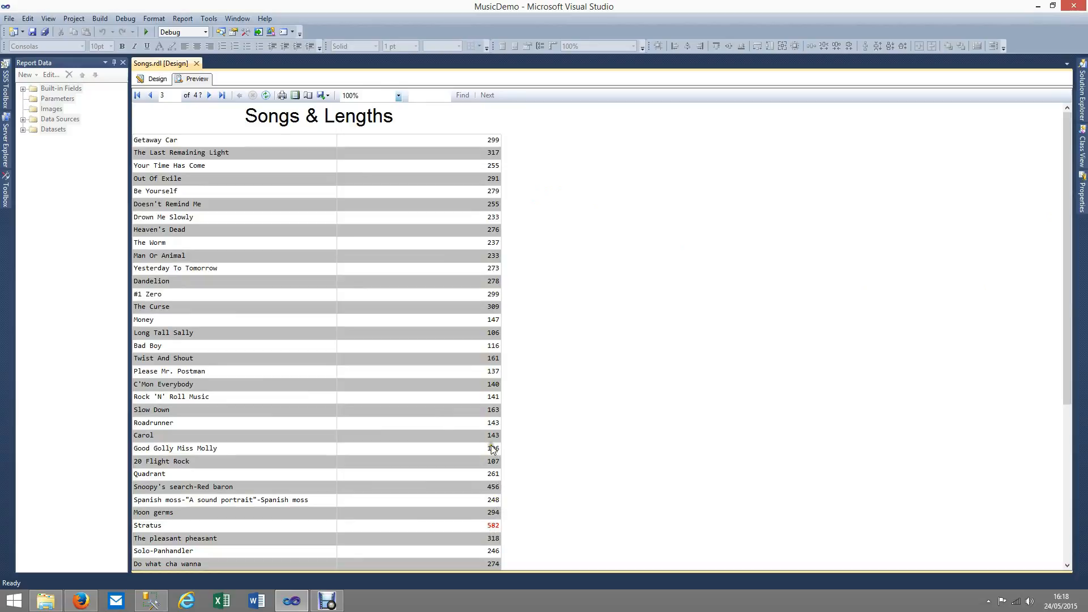
{"action": "left_click", "coordinate": [156, 80]}
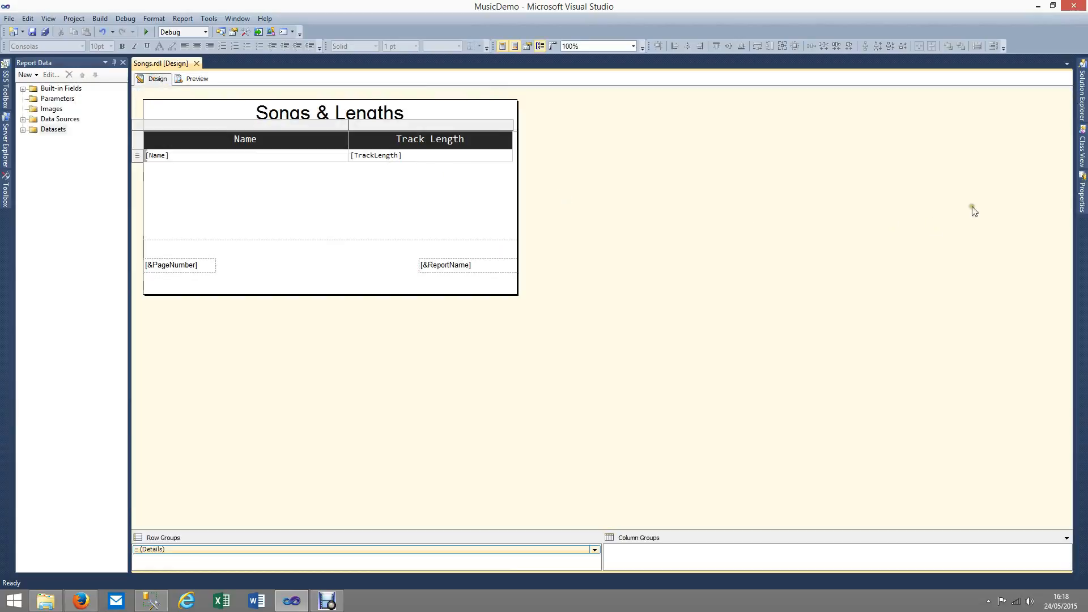
Show the properties of the TrackLength value in the detail row and check the options offered for LineHeight.
{"action": "left_click", "coordinate": [1081, 189]}
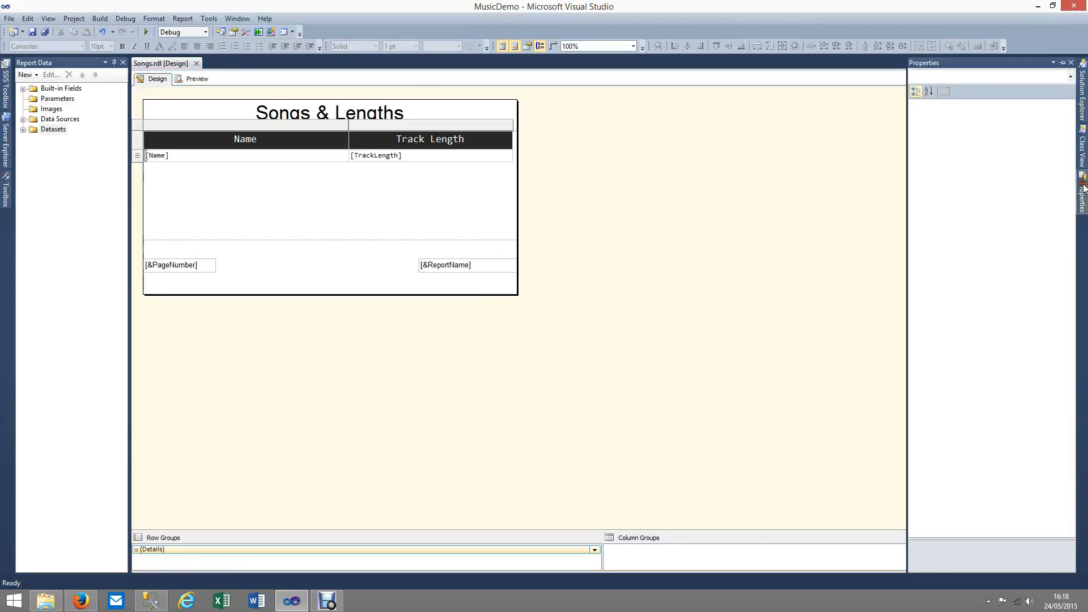
{"action": "double_click", "coordinate": [384, 159]}
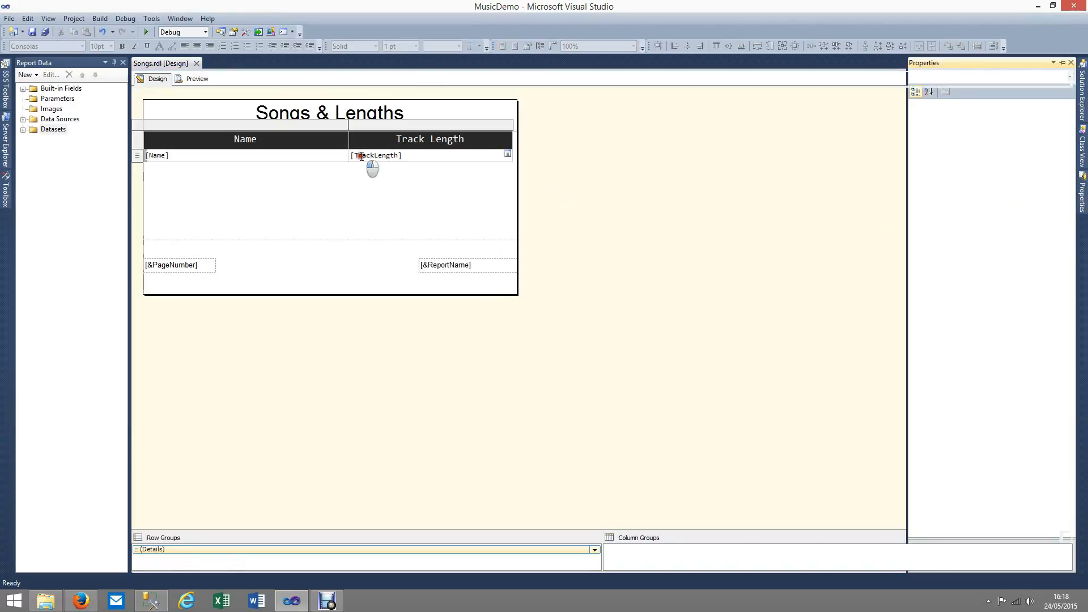
{"action": "left_click", "coordinate": [1084, 193]}
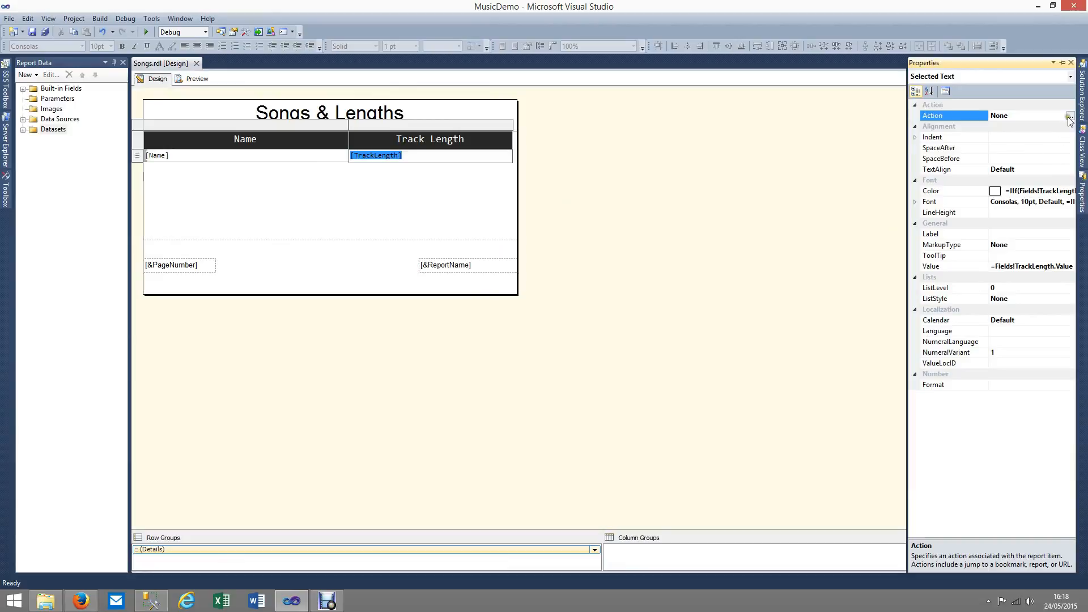
{"action": "left_click", "coordinate": [1063, 214]}
{"action": "left_click", "coordinate": [1071, 213]}
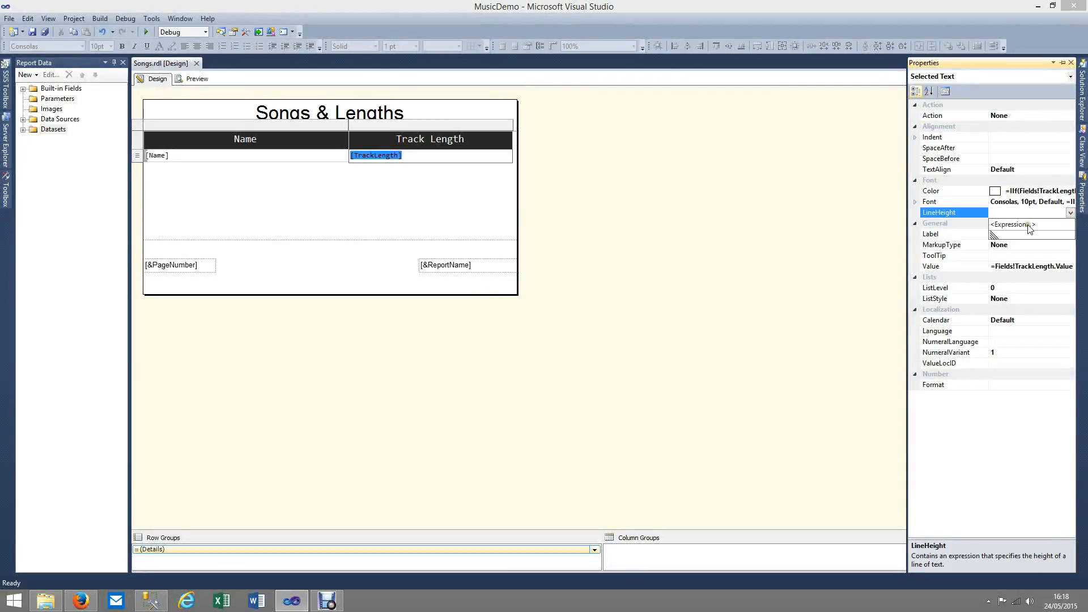
{"action": "left_click", "coordinate": [1009, 202]}
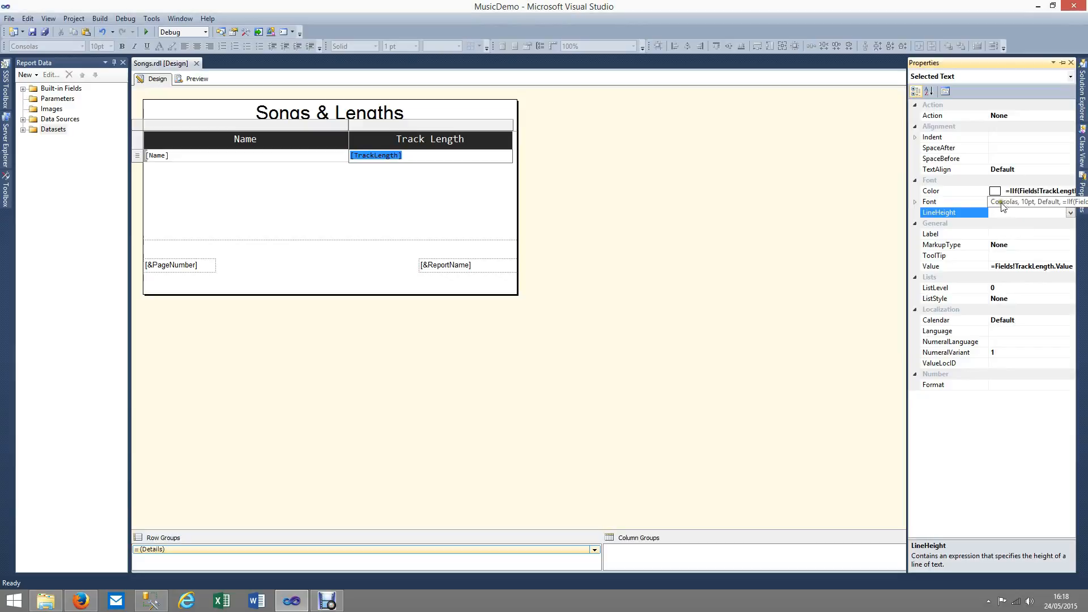
Check the options offered for the TrackLength value's TextAlign and SpaceBefore properties without changing them.
{"action": "left_click", "coordinate": [1043, 170]}
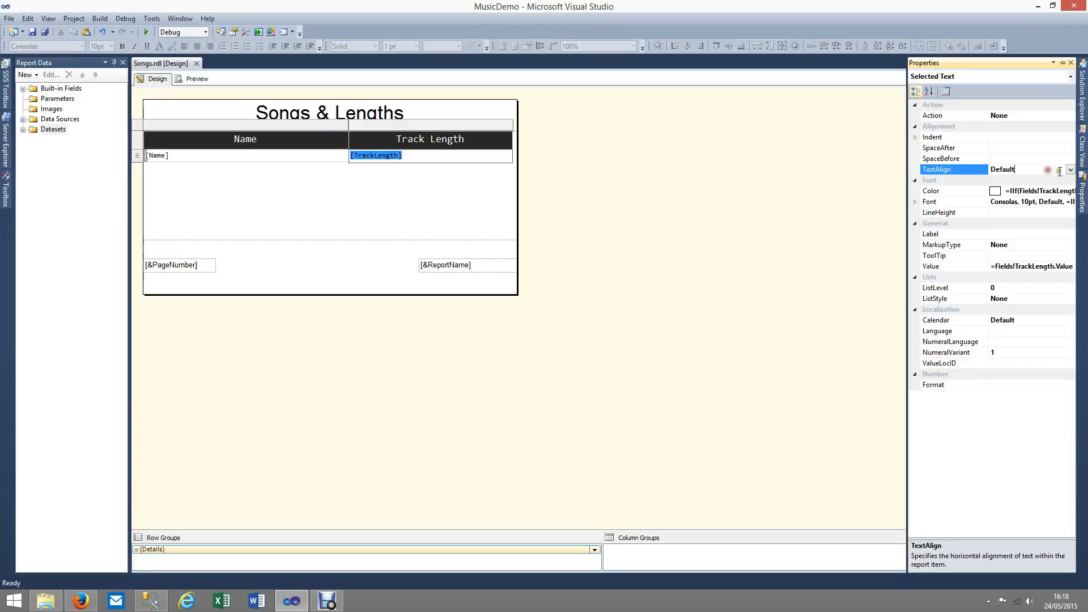
{"action": "left_click", "coordinate": [1070, 170]}
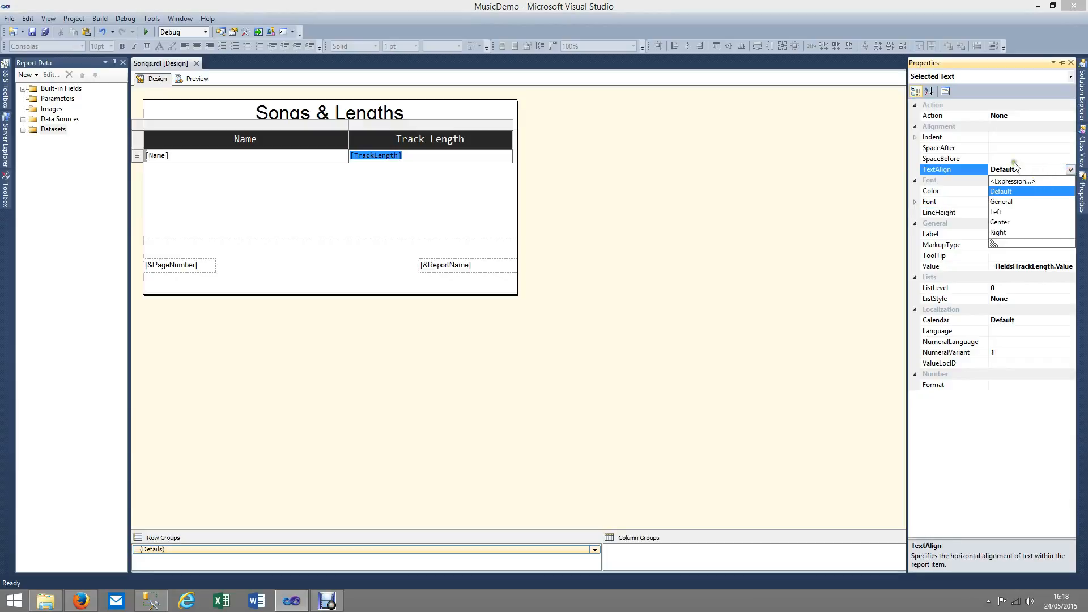
{"action": "left_click", "coordinate": [1016, 168]}
{"action": "left_click", "coordinate": [1058, 159]}
{"action": "left_click", "coordinate": [1070, 159]}
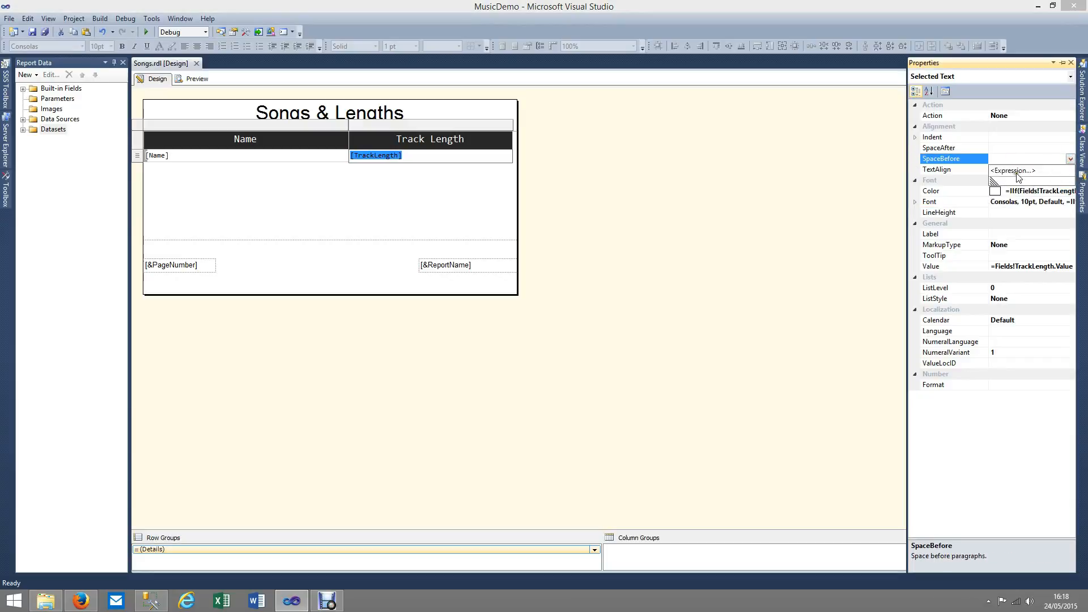
{"action": "left_click", "coordinate": [1024, 154]}
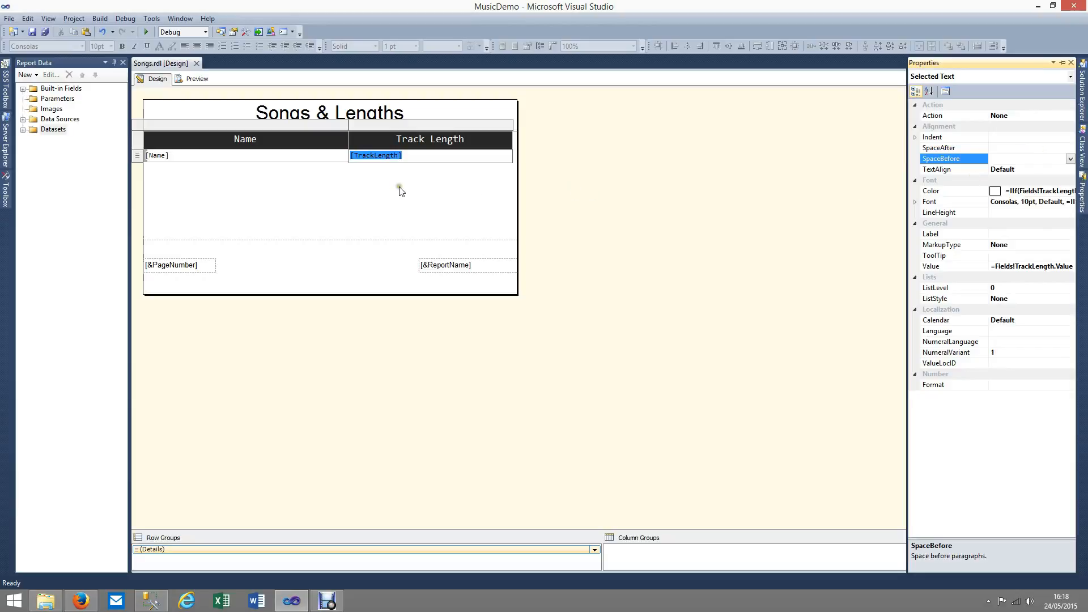
{"action": "left_click", "coordinate": [362, 193]}
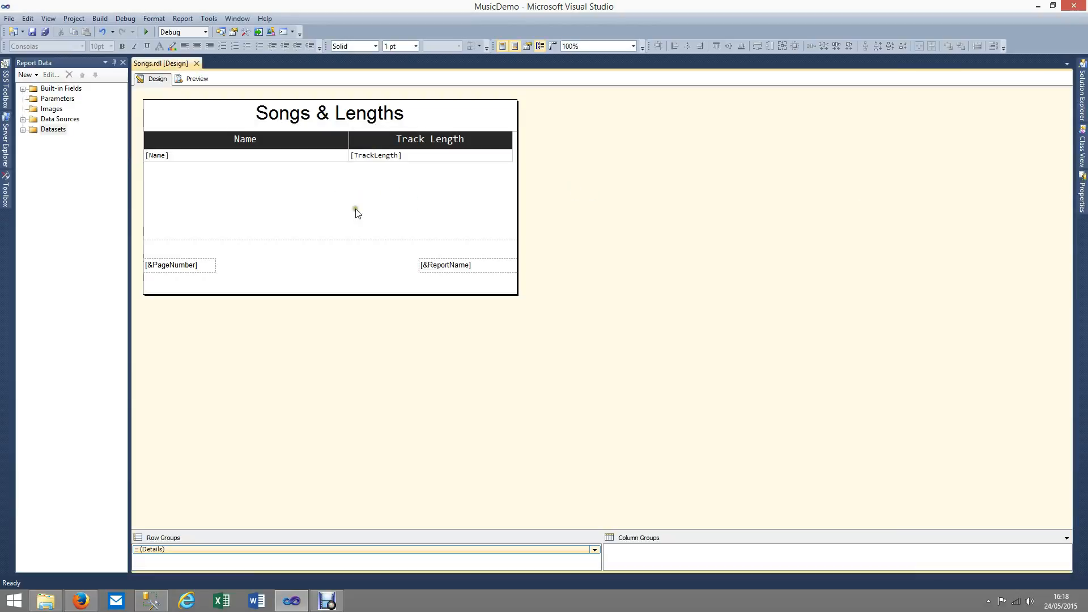
Open the report body's properties, examine the fill colour and background image options, and close them without changes.
{"action": "right_click", "coordinate": [350, 207]}
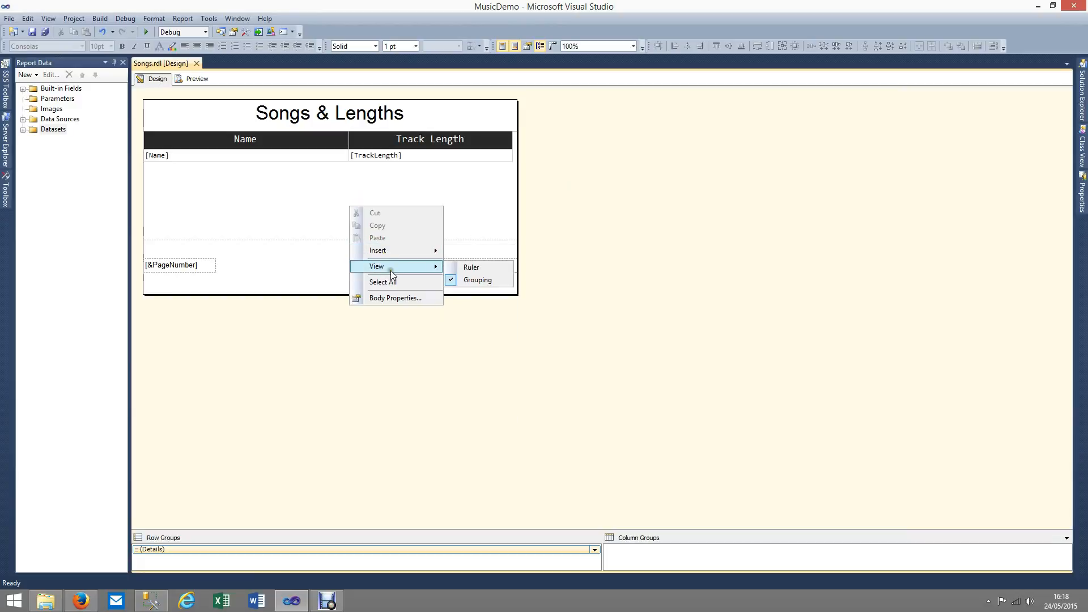
{"action": "left_click", "coordinate": [391, 299]}
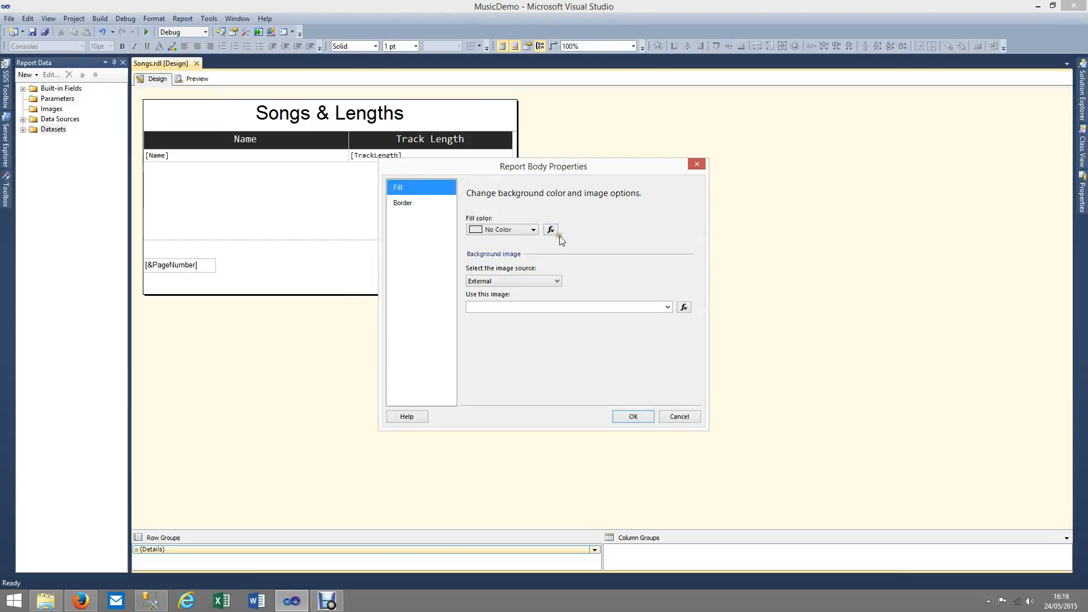
{"action": "left_click", "coordinate": [682, 420]}
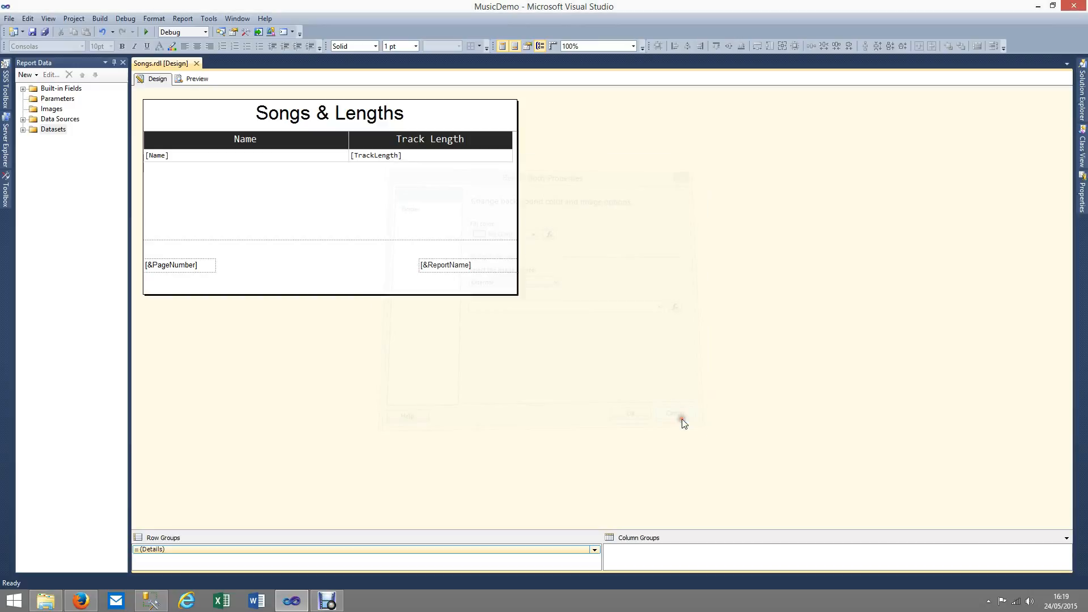
{"action": "left_click", "coordinate": [360, 214]}
{"action": "left_click", "coordinate": [360, 214]}
{"action": "left_click", "coordinate": [367, 187]}
{"action": "left_click", "coordinate": [221, 200]}
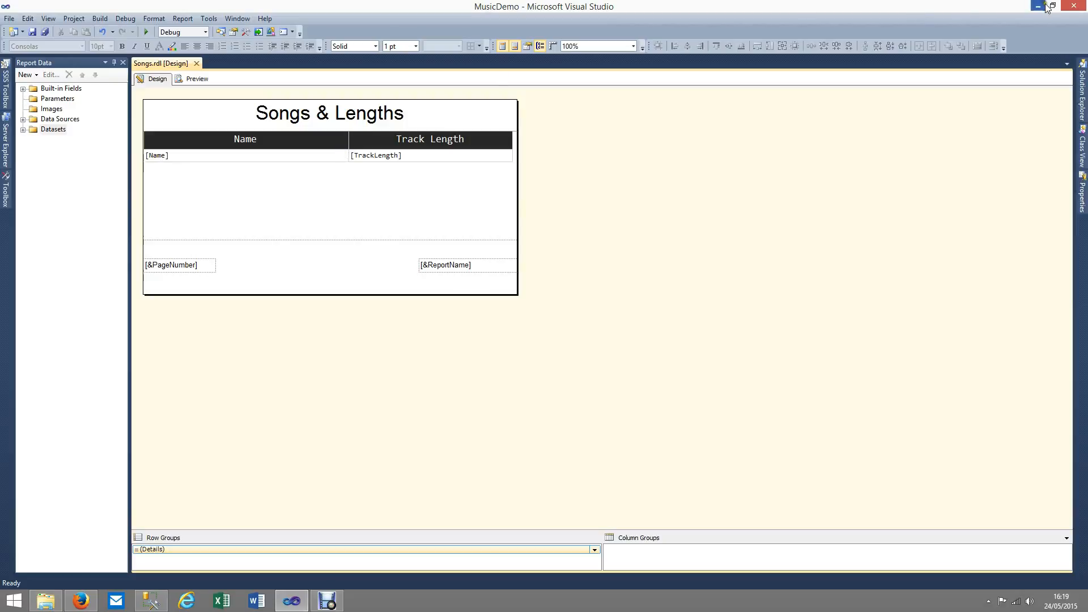